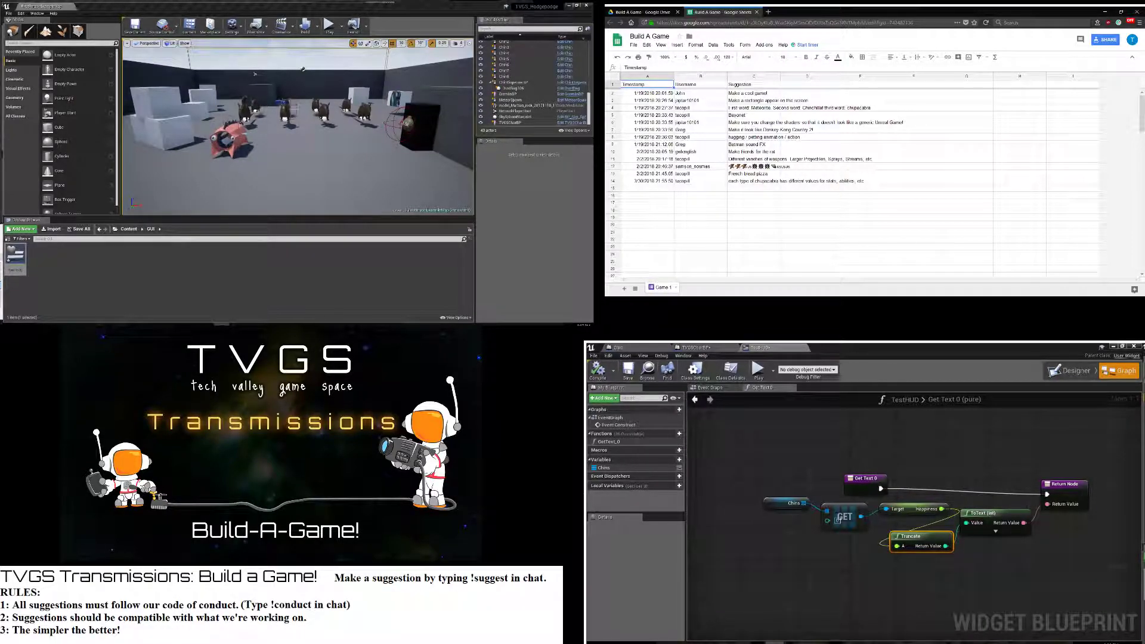
# Play-test the level in the editor viewport, then stop the simulation
pyautogui.moveTo(298, 128)
pyautogui.mouseDown(button='right')
pyautogui.moveTo(263, 128)
pyautogui.moveTo(349, 130)
pyautogui.moveTo(288, 128)
pyautogui.moveTo(334, 140)
pyautogui.moveTo(301, 136)
pyautogui.mouseUp(button='right')
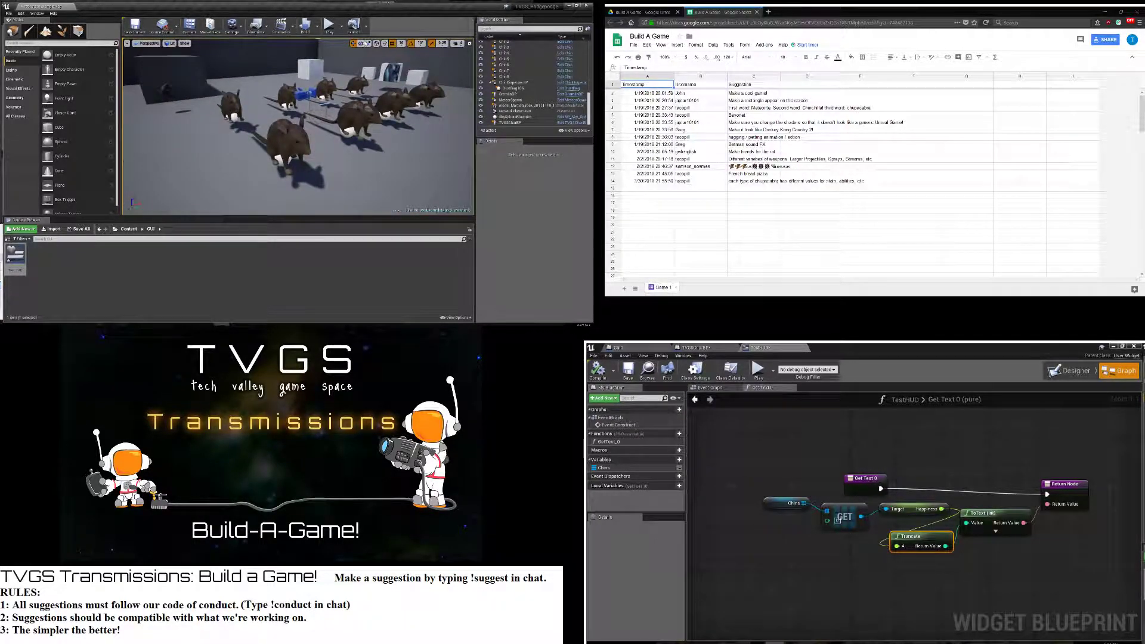
pyautogui.click(327, 29)
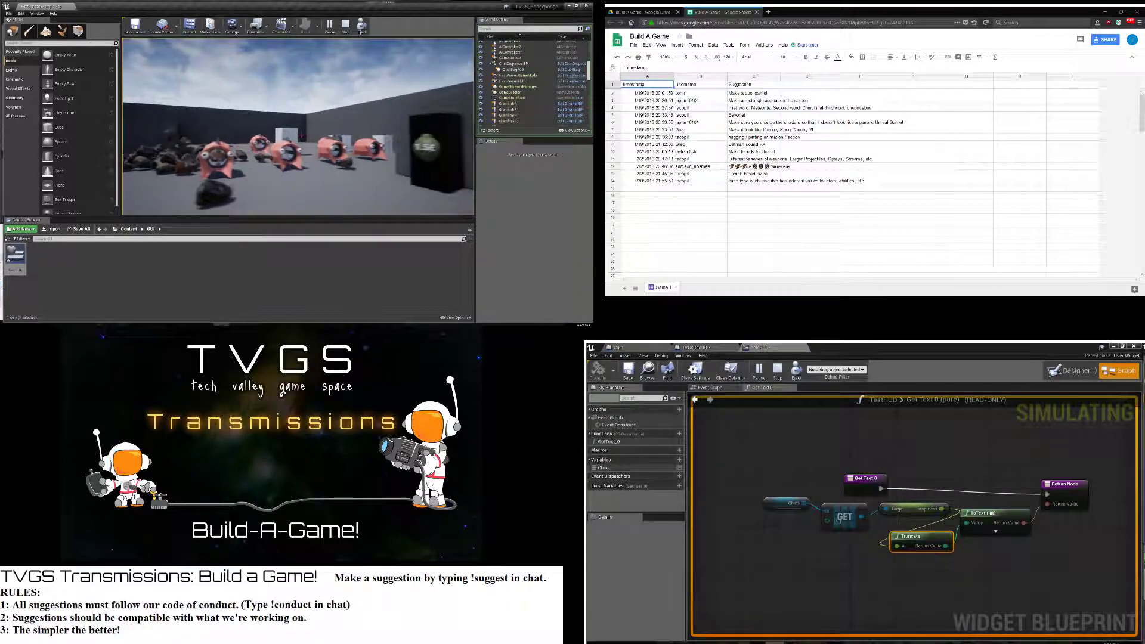
pyautogui.press('Escape')
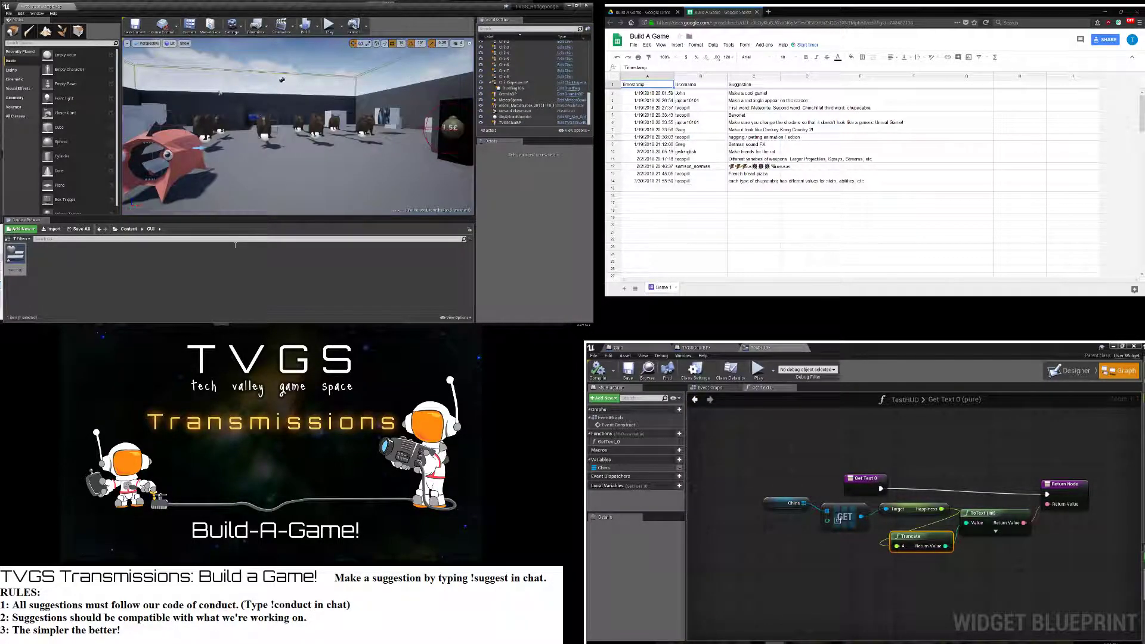
# Fly around the level to examine the rats, the pink creature and the surrounding blocks
pyautogui.moveTo(298, 125)
pyautogui.mouseDown(button='right')
pyautogui.moveTo(322, 125)
pyautogui.moveTo(280, 128)
pyautogui.moveTo(316, 125)
pyautogui.mouseUp(button='right')
pyautogui.moveTo(299, 75)
pyautogui.mouseDown(button='right')
pyautogui.moveTo(287, 78)
pyautogui.moveTo(299, 75)
pyautogui.mouseUp(button='right')
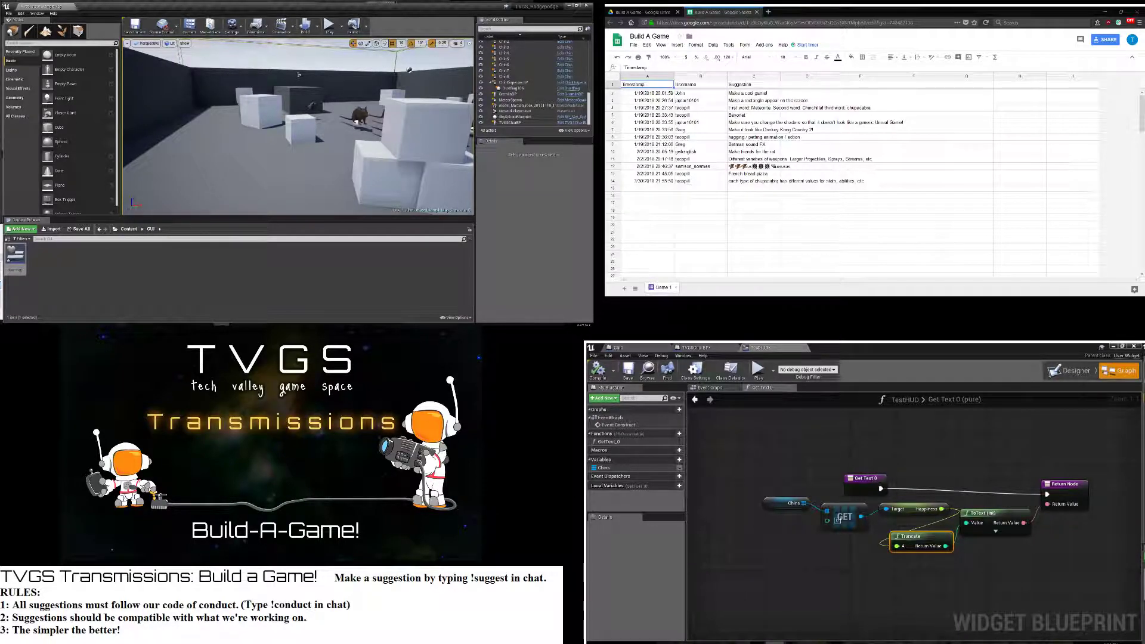
pyautogui.moveTo(298, 74); pyautogui.dragTo(307, 76, button='right')
pyautogui.press('w')
pyautogui.press('a')
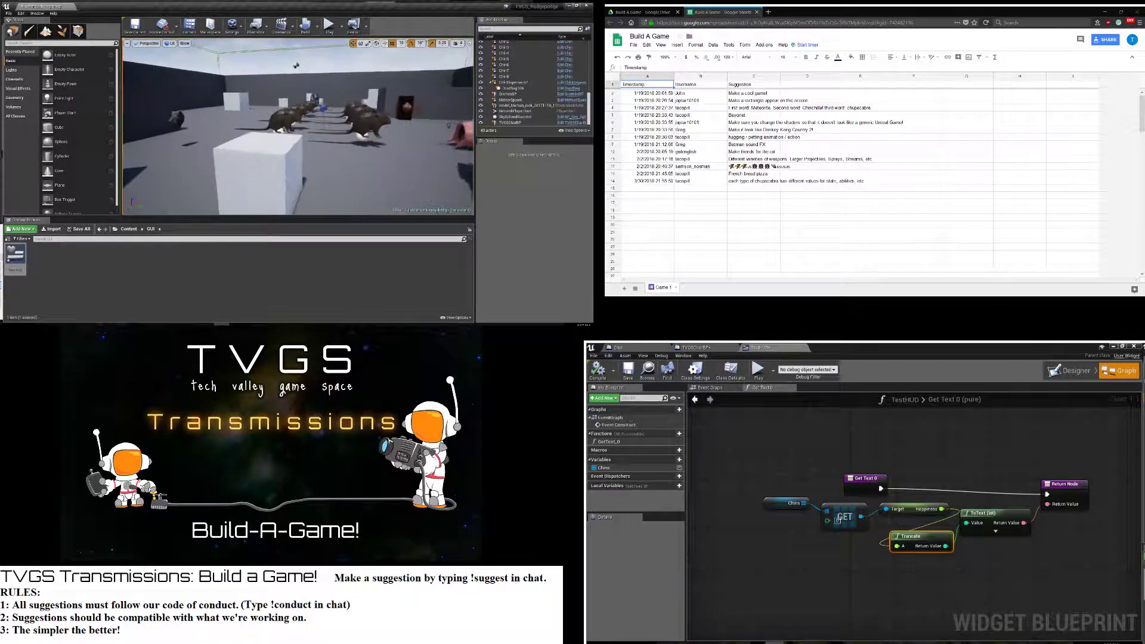
pyautogui.press('w')
pyautogui.moveTo(298, 126); pyautogui.dragTo(315, 102, button='right')
pyautogui.press('a')
pyautogui.press('w')
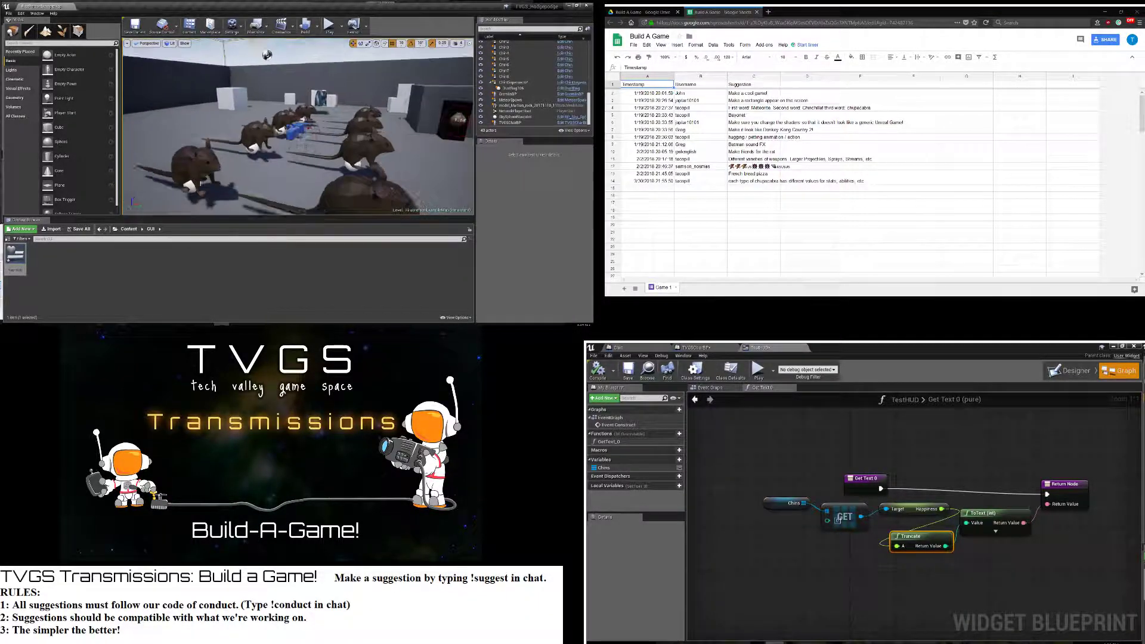
pyautogui.moveTo(264, 50); pyautogui.dragTo(131, 81, button='right')
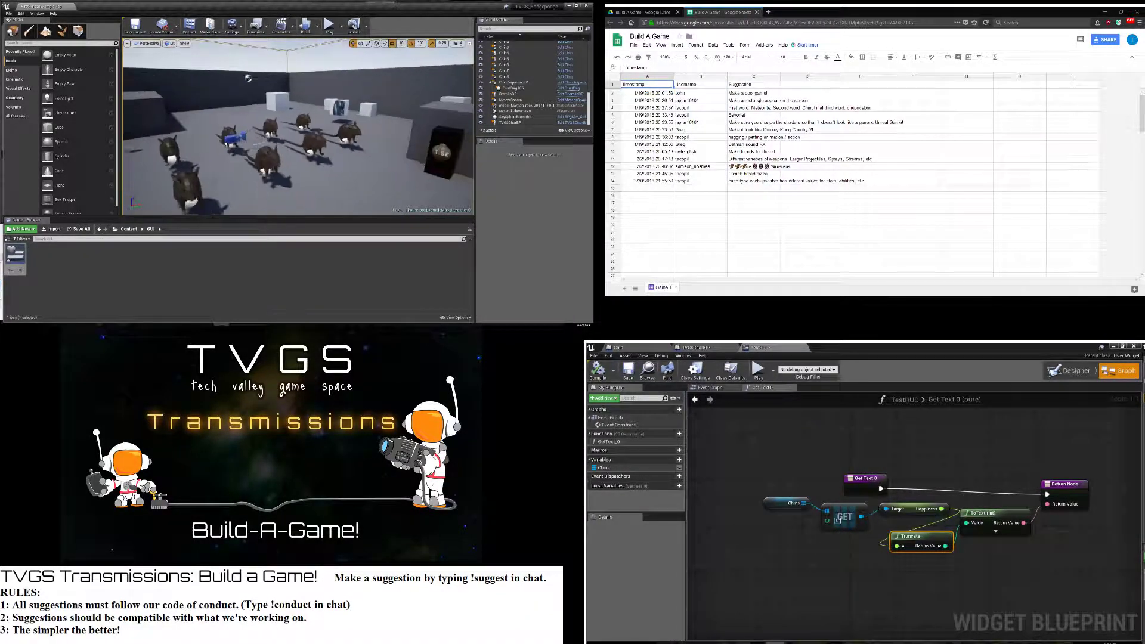
pyautogui.press('w')
pyautogui.moveTo(298, 127)
pyautogui.mouseDown(button='right')
pyautogui.moveTo(274, 110)
pyautogui.moveTo(294, 125)
pyautogui.moveTo(274, 127)
pyautogui.moveTo(304, 116)
pyautogui.moveTo(373, 122)
pyautogui.moveTo(285, 137)
pyautogui.moveTo(292, 124)
pyautogui.moveTo(280, 122)
pyautogui.mouseUp(button='right')
pyautogui.press('w')
pyautogui.press('w')
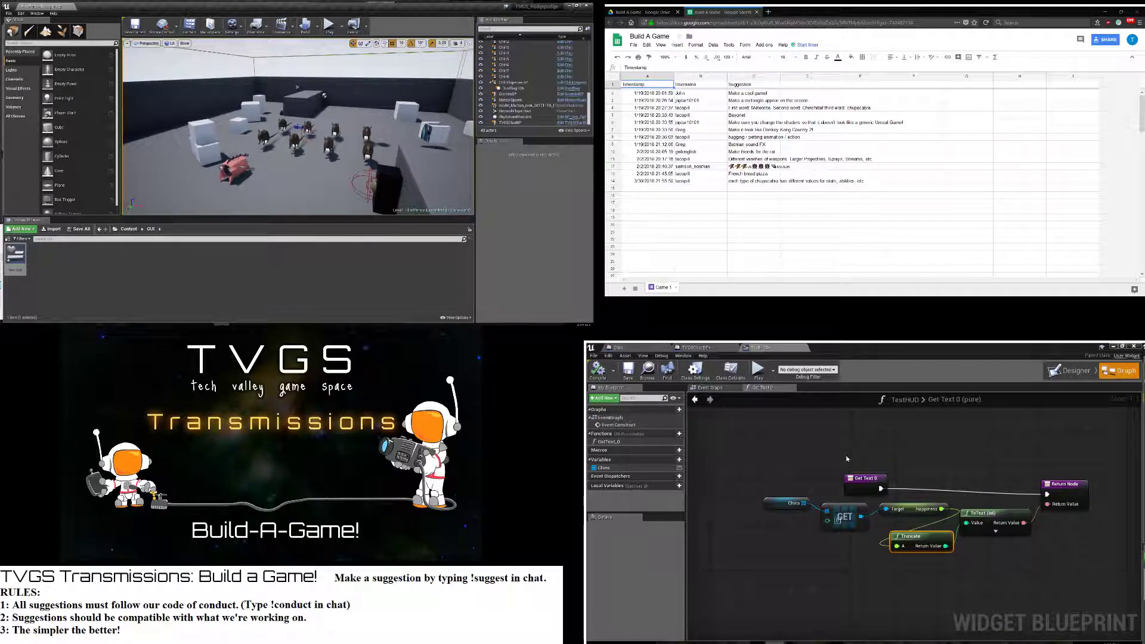
# Bring up the Event Graph of the Chin blueprint
pyautogui.click(696, 347)
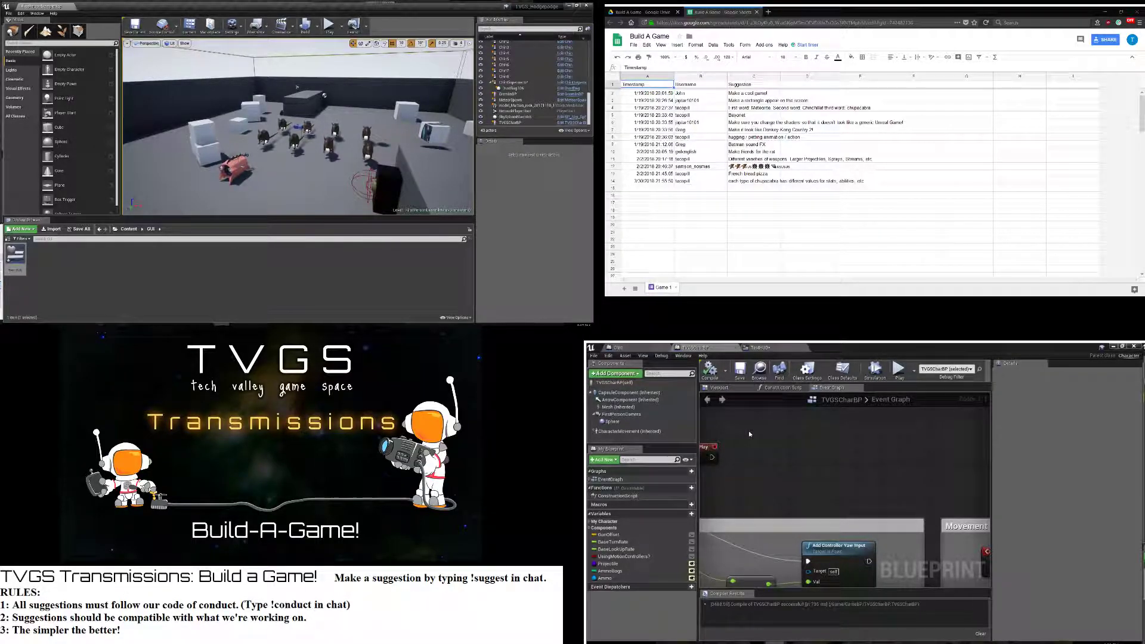
pyautogui.click(630, 347)
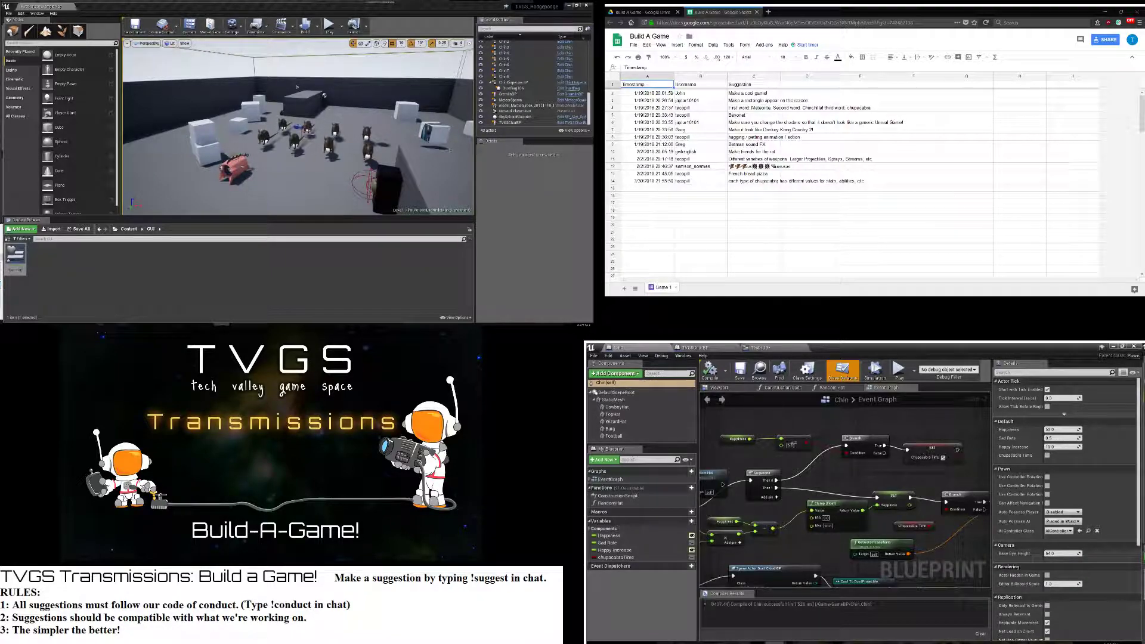
pyautogui.moveTo(297, 87); pyautogui.dragTo(241, 87, button='right')
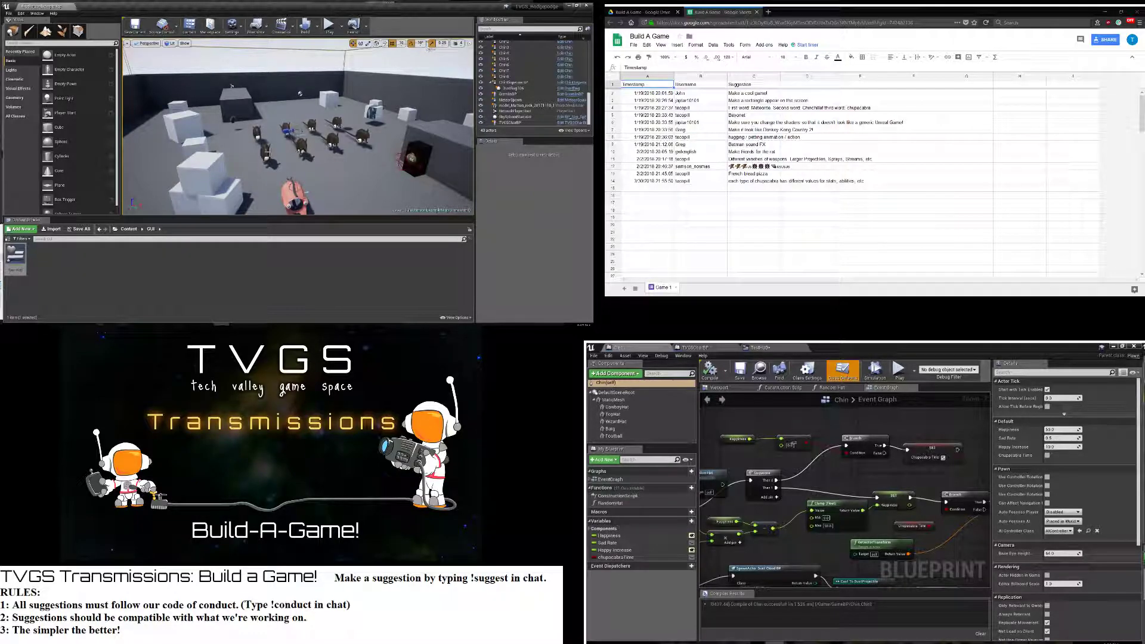
pyautogui.moveTo(241, 87); pyautogui.dragTo(229, 147, button='right')
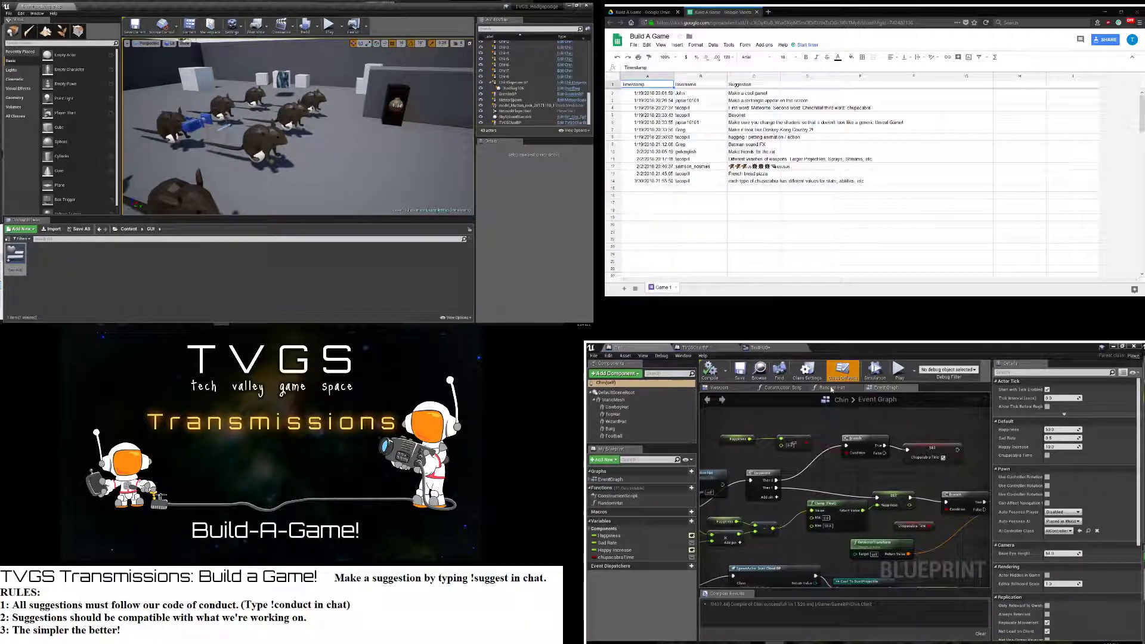
pyautogui.moveTo(287, 126); pyautogui.dragTo(335, 144, button='right')
pyautogui.moveTo(372, 90); pyautogui.dragTo(381, 90, button='right')
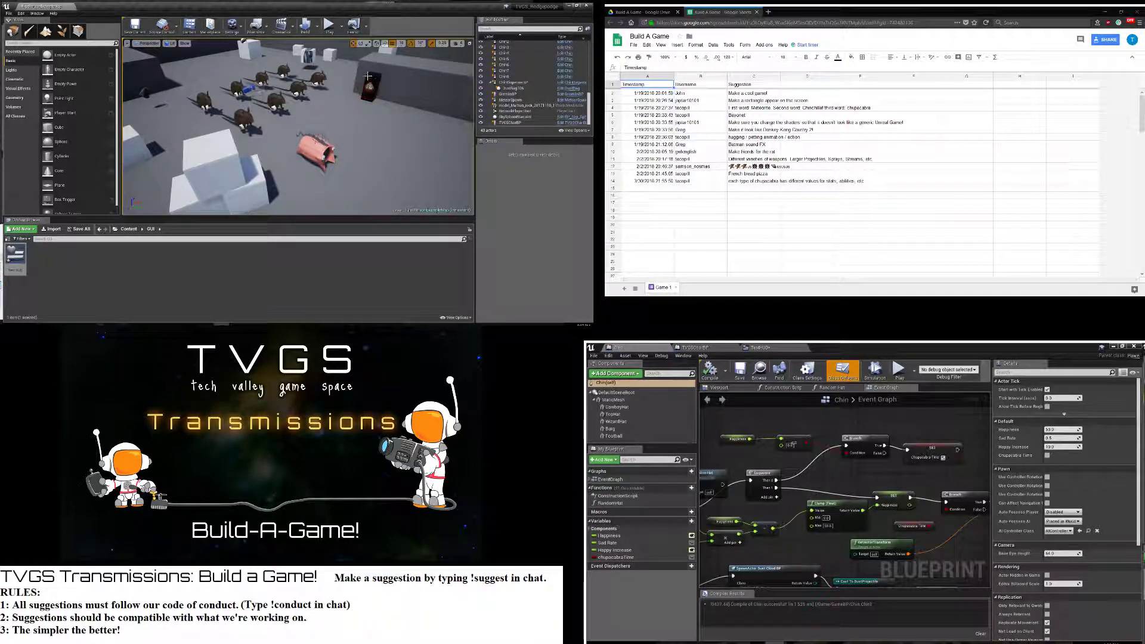
pyautogui.moveTo(311, 131)
pyautogui.mouseDown(button='right')
pyautogui.moveTo(217, 126)
pyautogui.moveTo(283, 124)
pyautogui.moveTo(310, 107)
pyautogui.moveTo(307, 140)
pyautogui.mouseUp(button='right')
pyautogui.moveTo(250, 42)
pyautogui.mouseDown(button='right')
pyautogui.moveTo(320, 42)
pyautogui.moveTo(252, 42)
pyautogui.mouseUp(button='right')
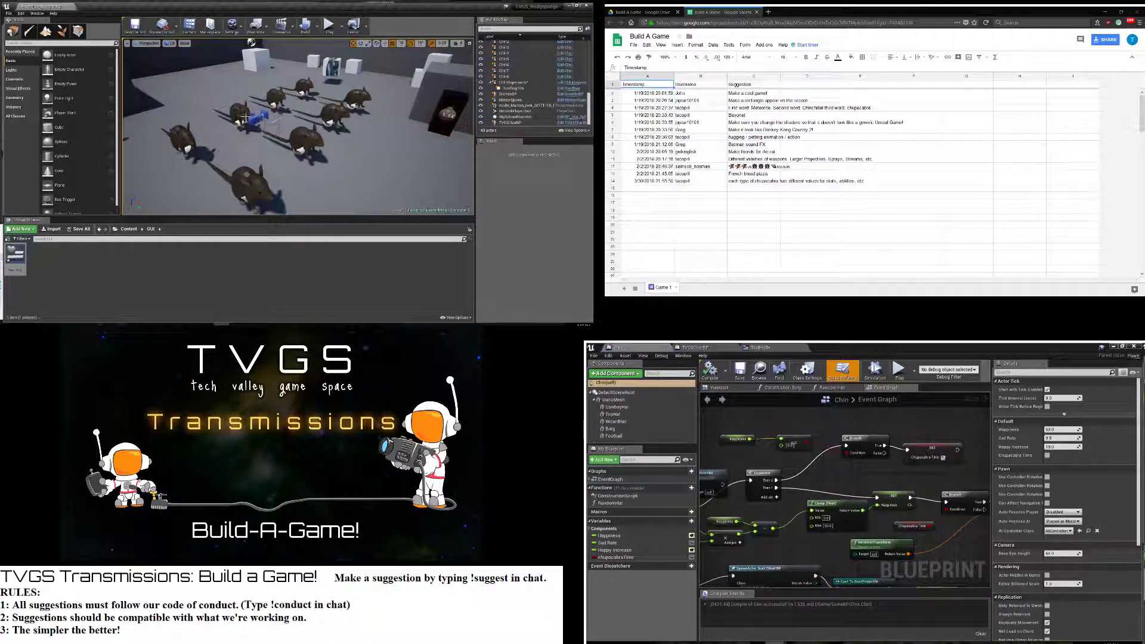
pyautogui.moveTo(298, 126); pyautogui.dragTo(312, 129, button='right')
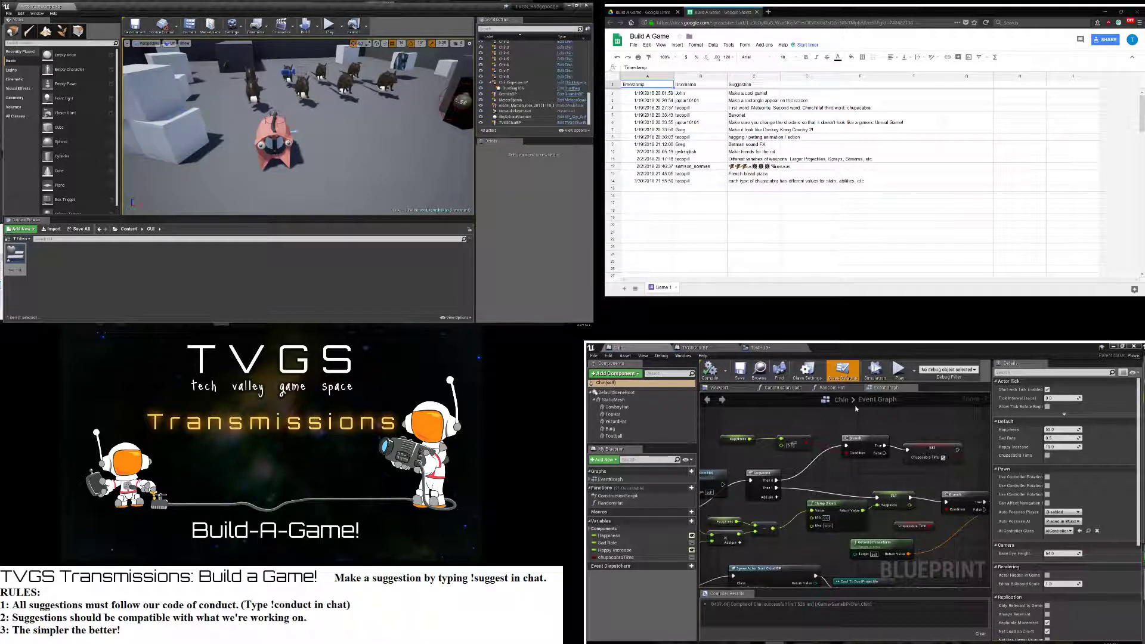
# Examine the Chin event graph as a whole, then its component hit and actor spawning nodes
pyautogui.scroll(-5, 798, 460)
pyautogui.scroll(6, 835, 487)
pyautogui.scroll(-5, 835, 488)
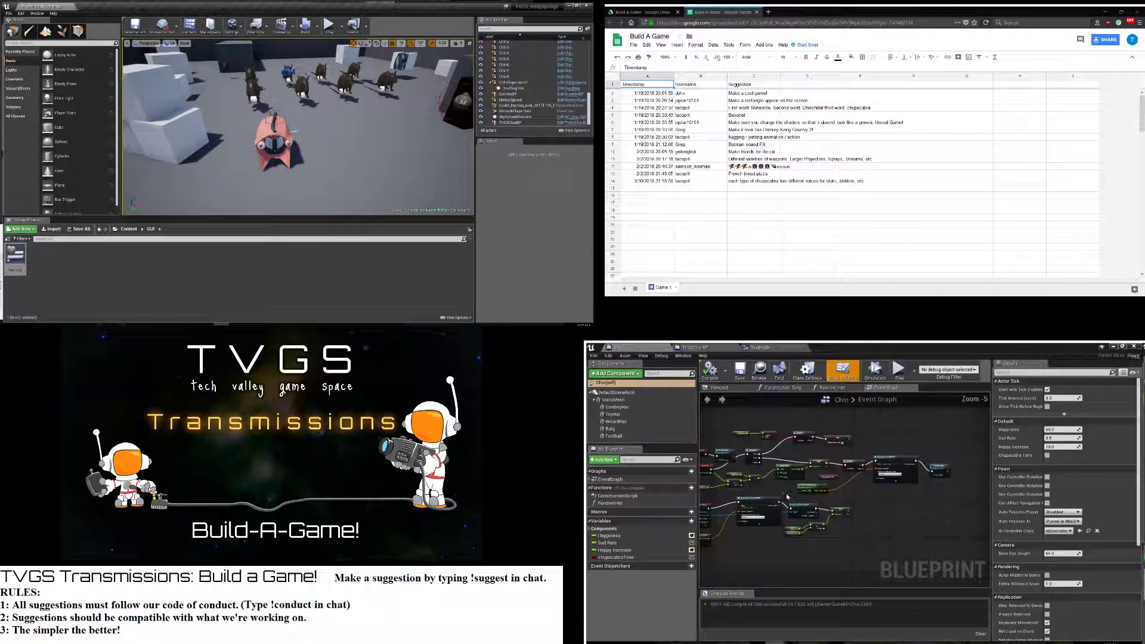
pyautogui.scroll(5, 853, 505)
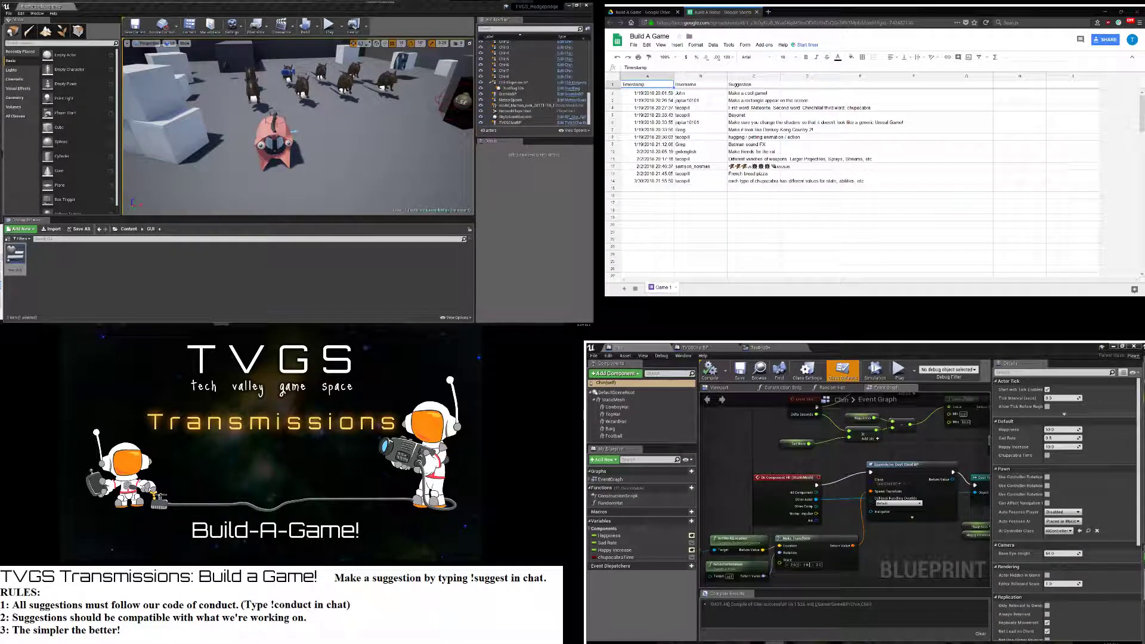
# In the browser, close the Google Drive page and open a blank page beside the Build A Game spreadsheet
pyautogui.click(677, 12)
pyautogui.click(690, 12)
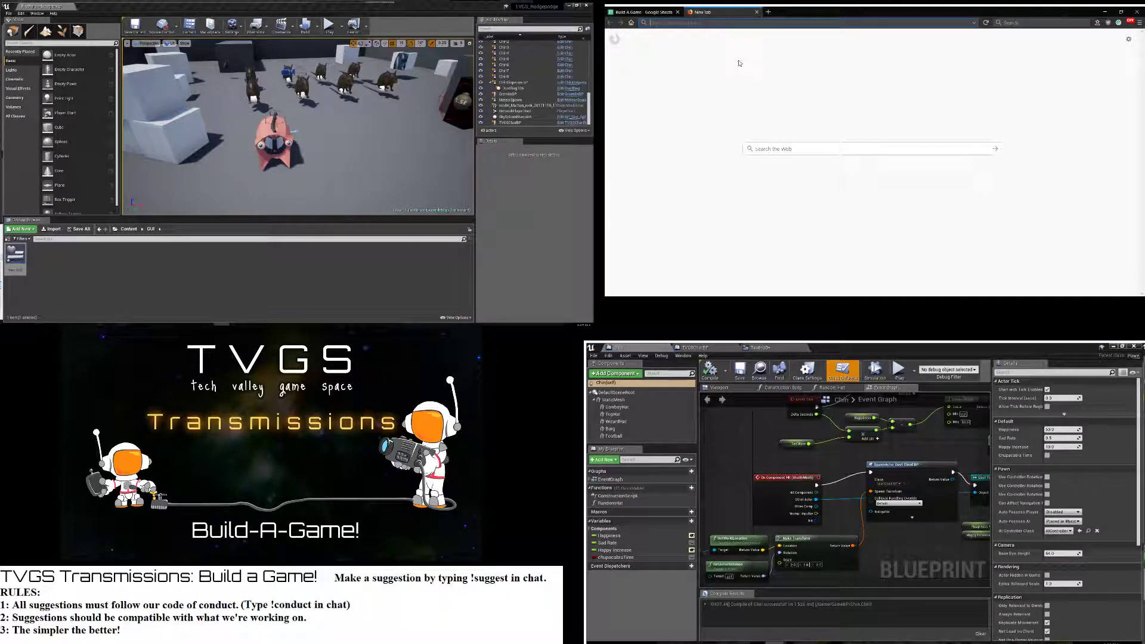
pyautogui.click(650, 12)
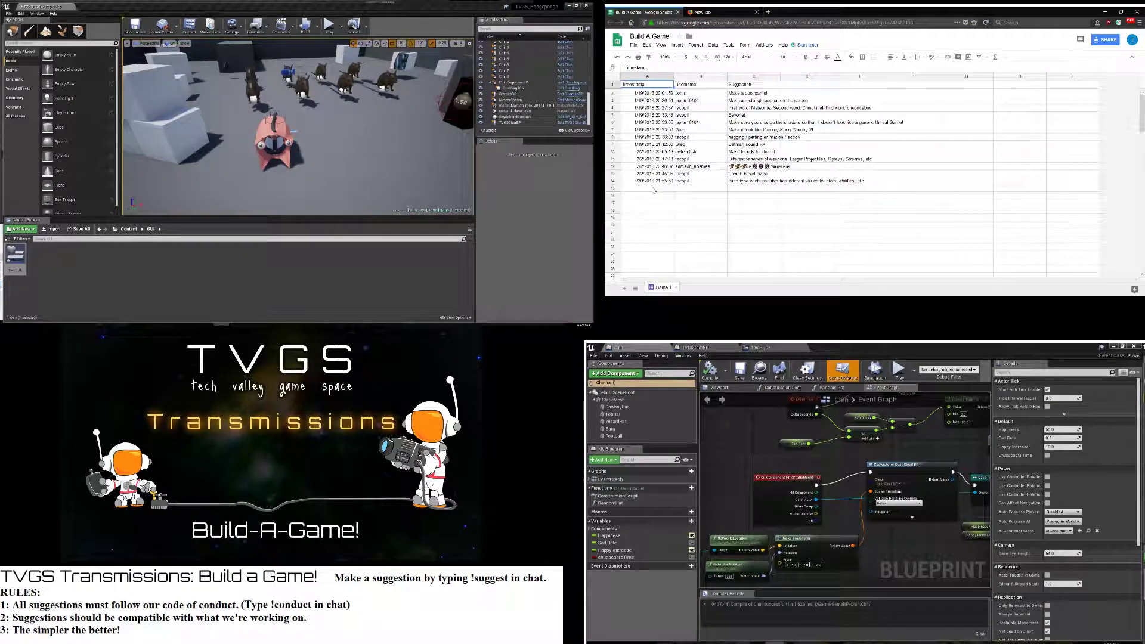
pyautogui.click(709, 14)
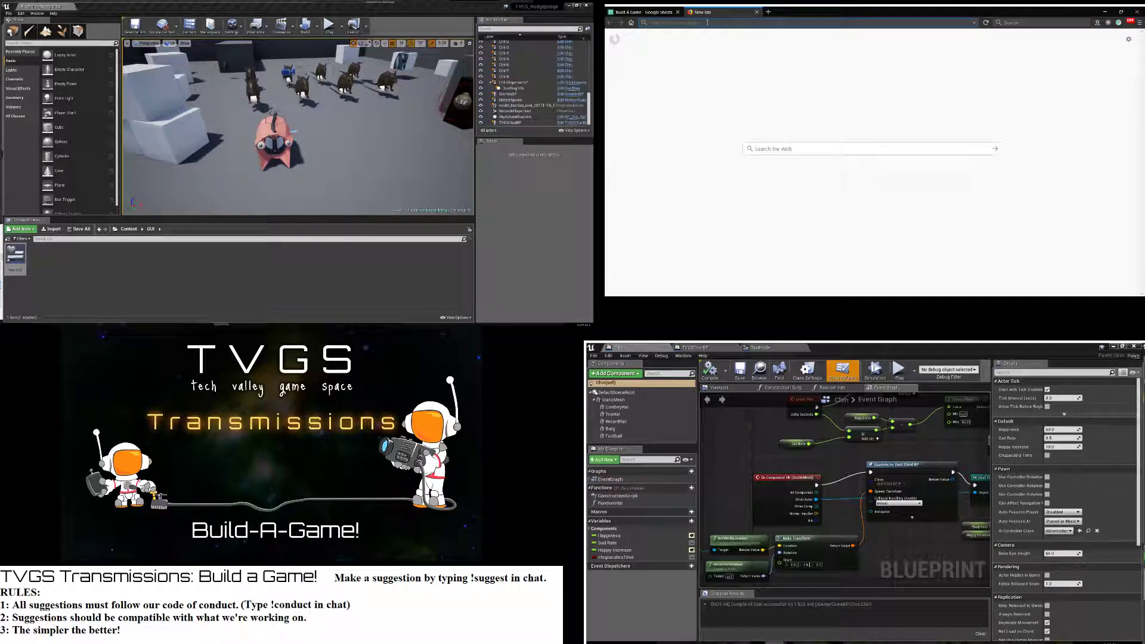
pyautogui.click(650, 12)
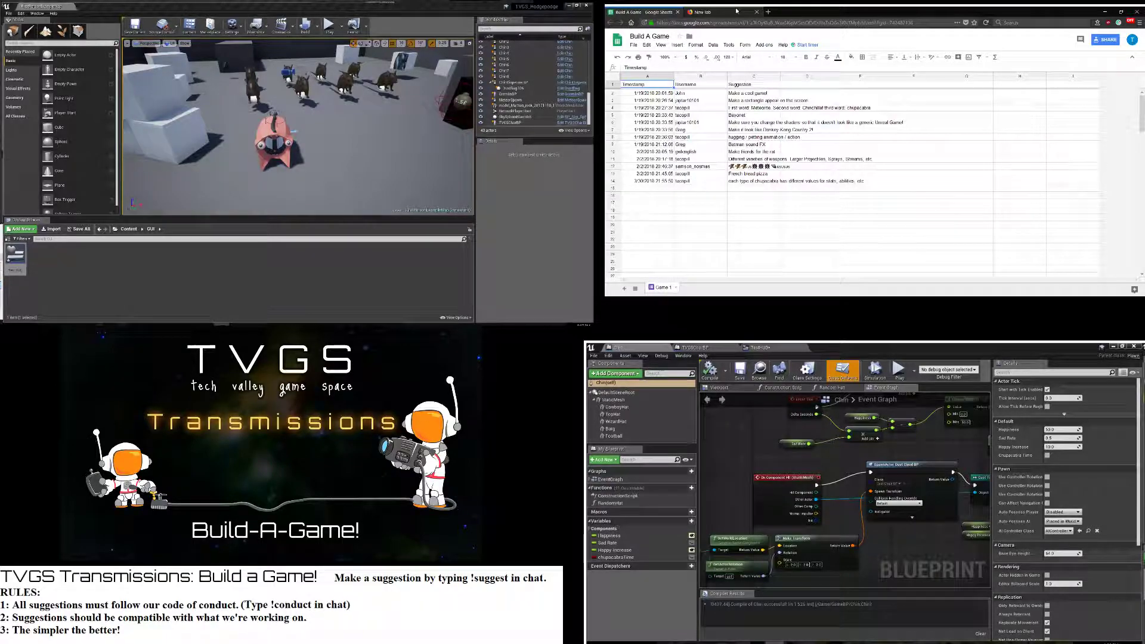
pyautogui.click(738, 11)
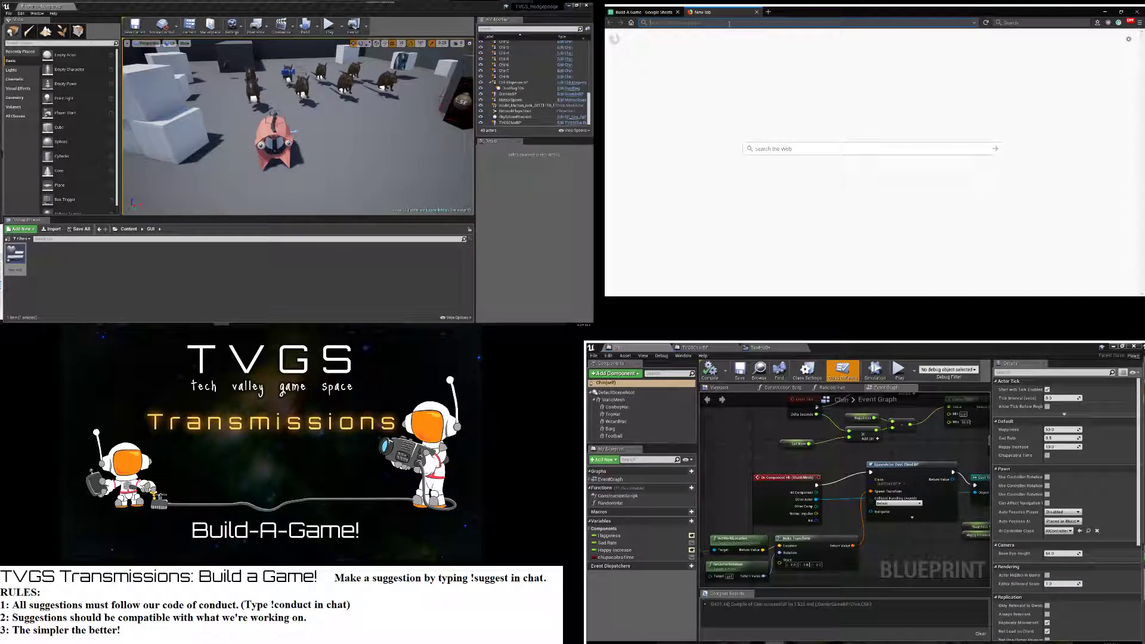
pyautogui.click(642, 11)
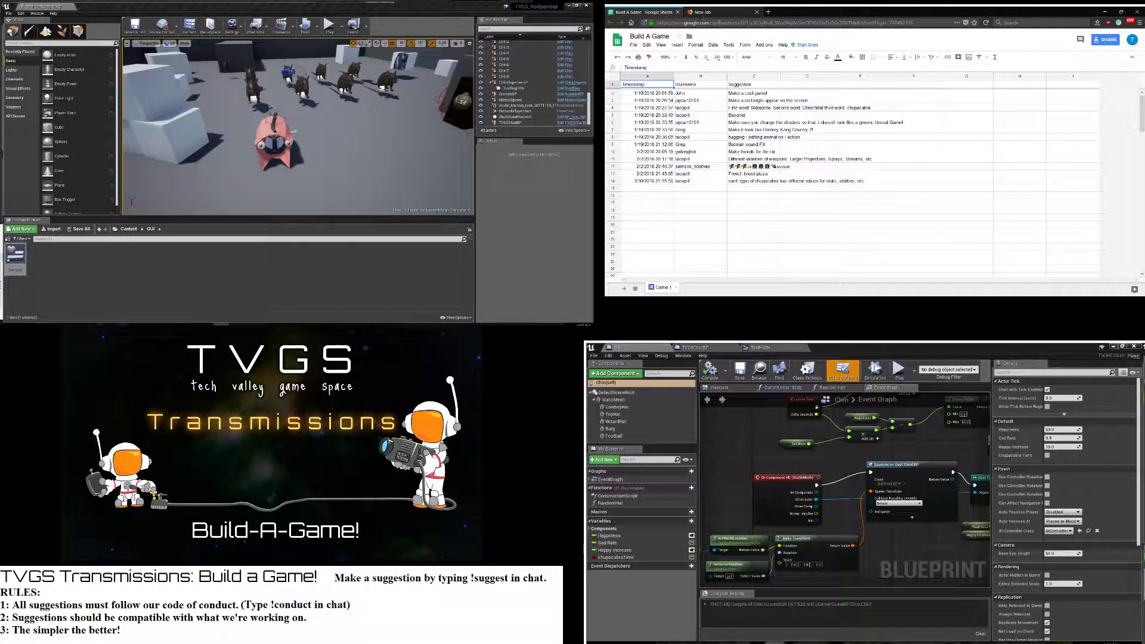
pyautogui.click(732, 11)
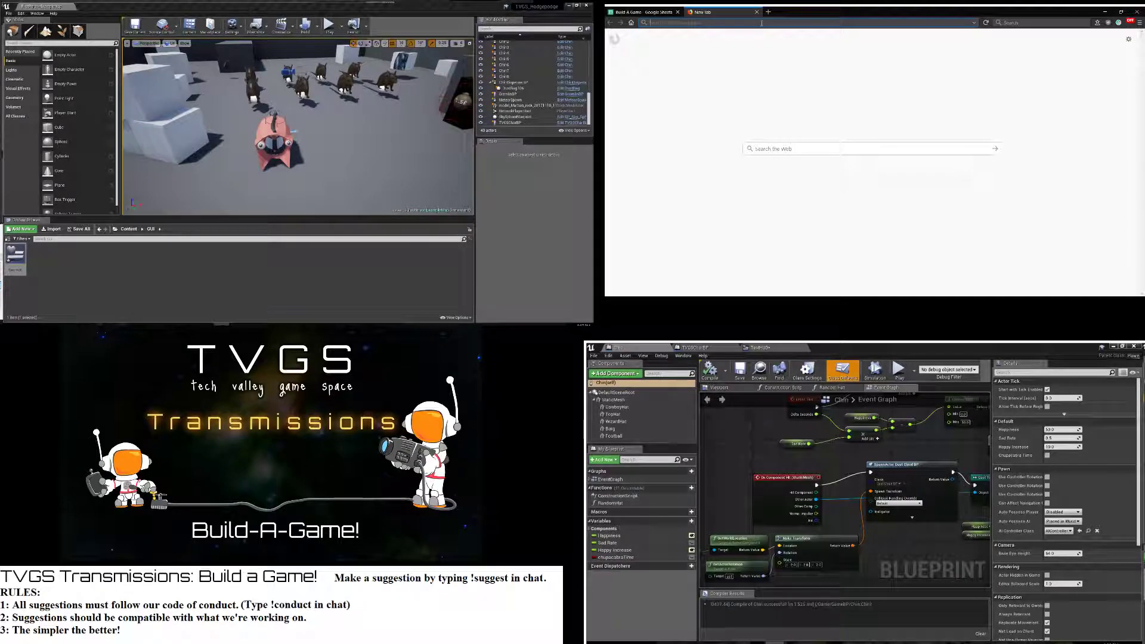
pyautogui.write('asdlkjasdlkasjdasjkl')
pyautogui.press('BackSpace')
pyautogui.press('BackSpace')
pyautogui.press('BackSpace')
pyautogui.press('BackSpace')
pyautogui.press('BackSpace')
pyautogui.press('BackSpace')
pyautogui.press('BackSpace')
pyautogui.press('BackSpace')
pyautogui.press('BackSpace')
pyautogui.press('BackSpace')
pyautogui.press('BackSpace')
pyautogui.press('BackSpace')
pyautogui.press('BackSpace')
pyautogui.press('BackSpace')
pyautogui.press('BackSpace')
# Search the web for "random bounce unreal 4" and look through the results
pyautogui.write('m bounce')
pyautogui.press('Return')
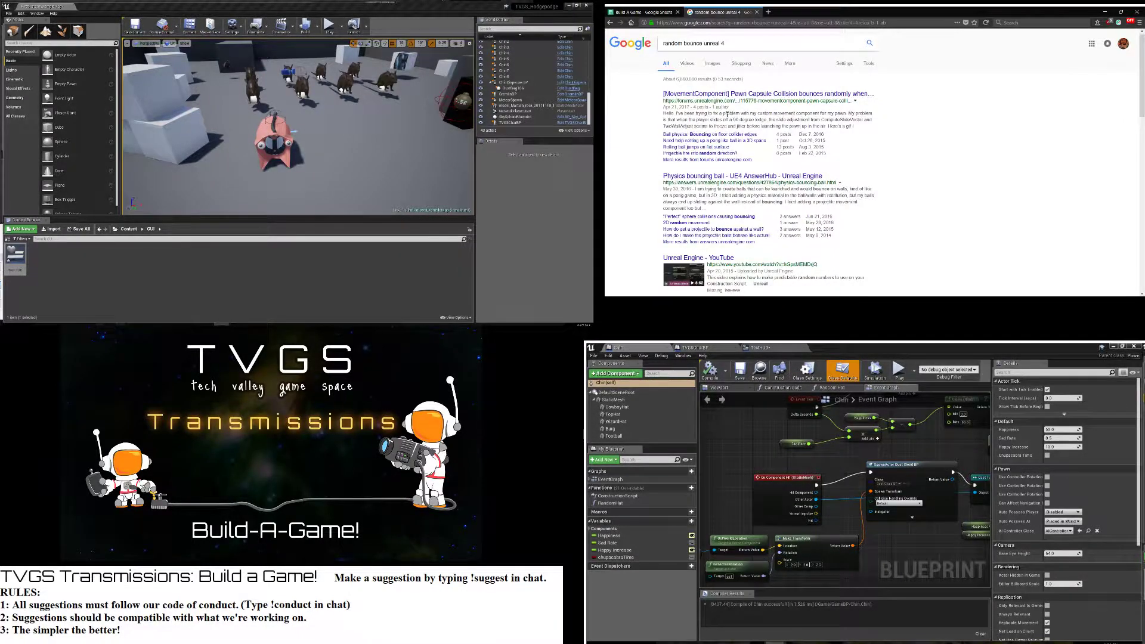
pyautogui.scroll(-2, 715, 119)
pyautogui.scroll(-5, 754, 83)
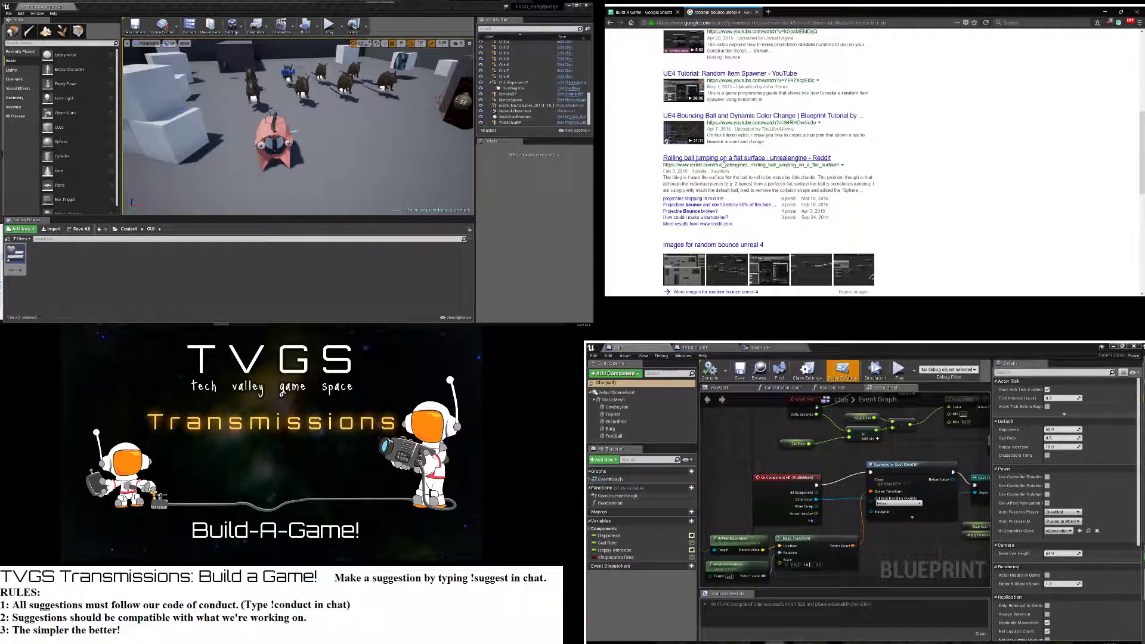
pyautogui.scroll(-4, 720, 161)
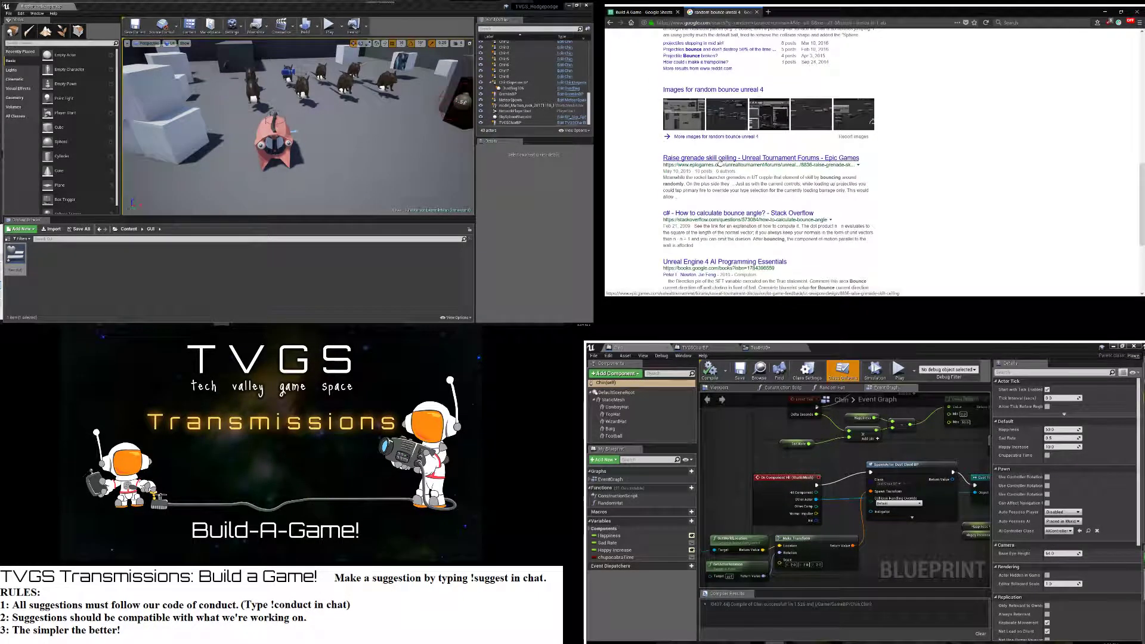
pyautogui.scroll(-4, 709, 215)
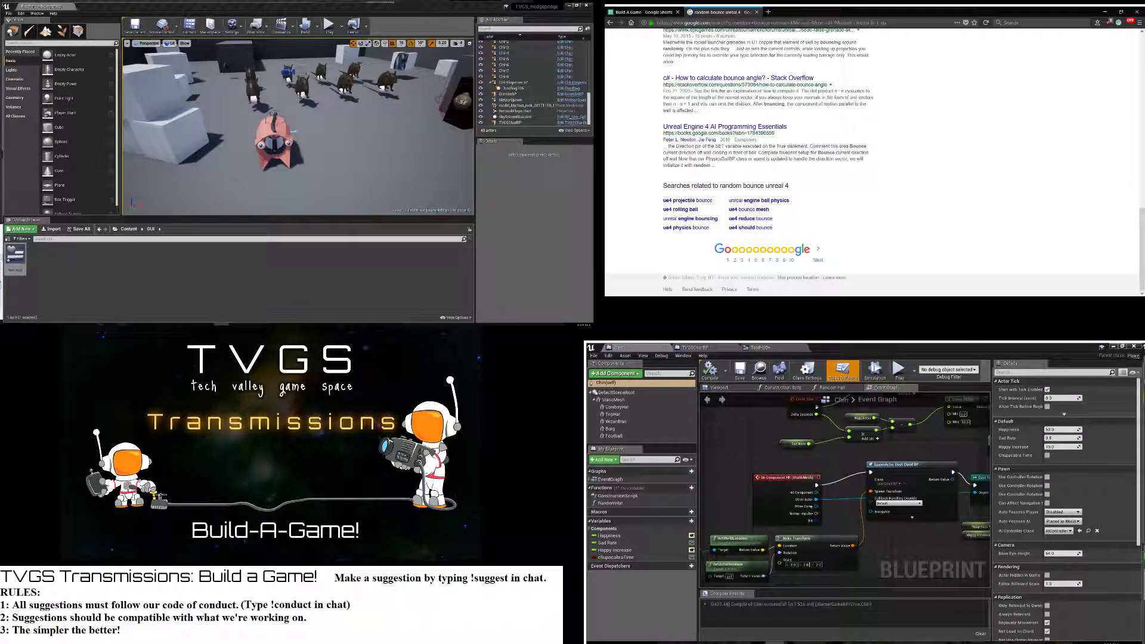
pyautogui.scroll(15, 1007, 126)
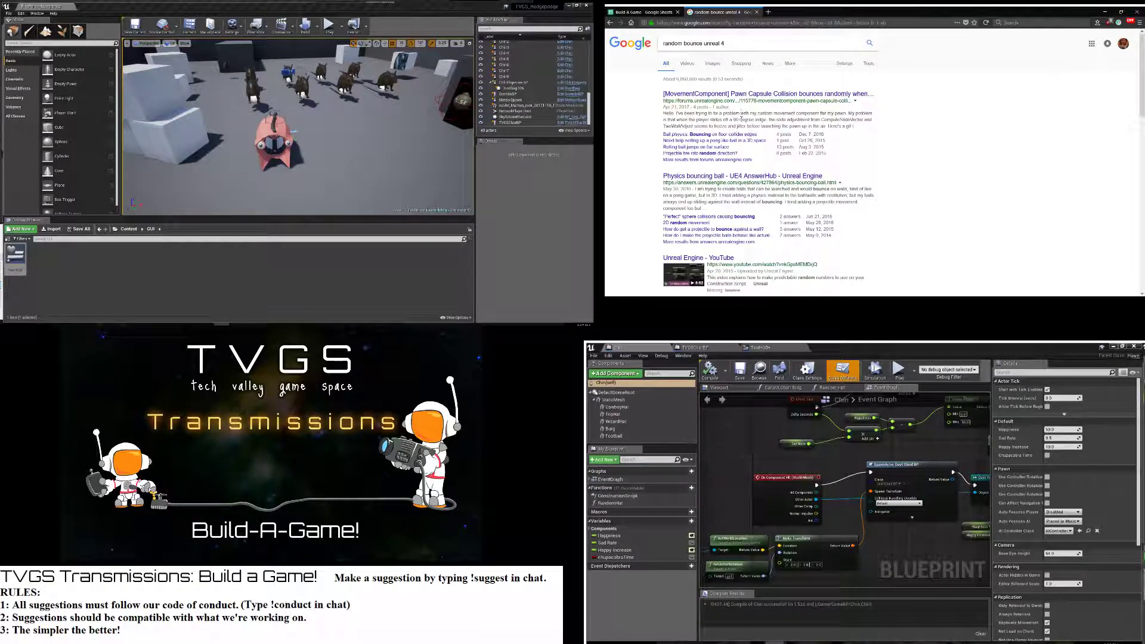
pyautogui.scroll(-3, 719, 84)
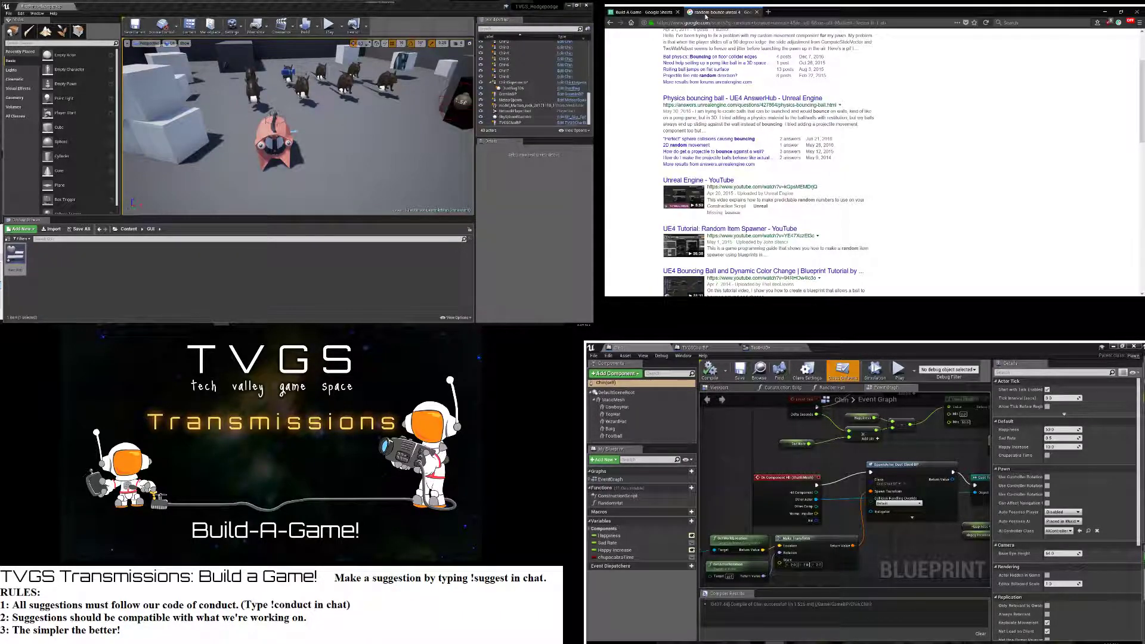
# Close the search results page and return to Unreal Editor to examine the Event Tick and Sequence nodes of the Chin event graph
pyautogui.hotkey('ctrl', 'w')
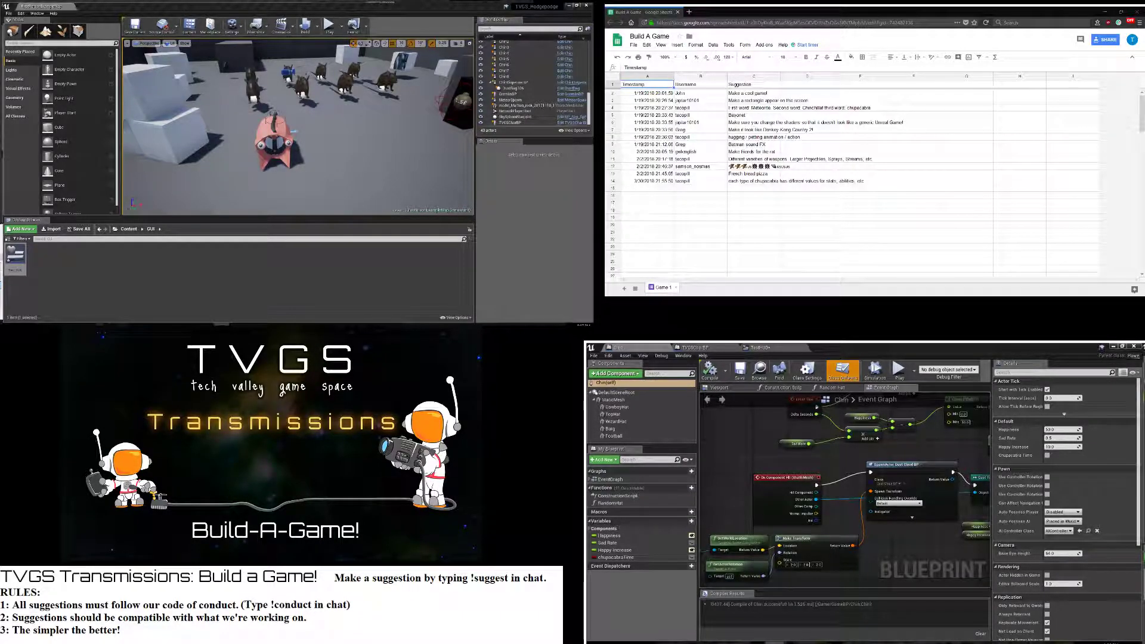
pyautogui.click(878, 609)
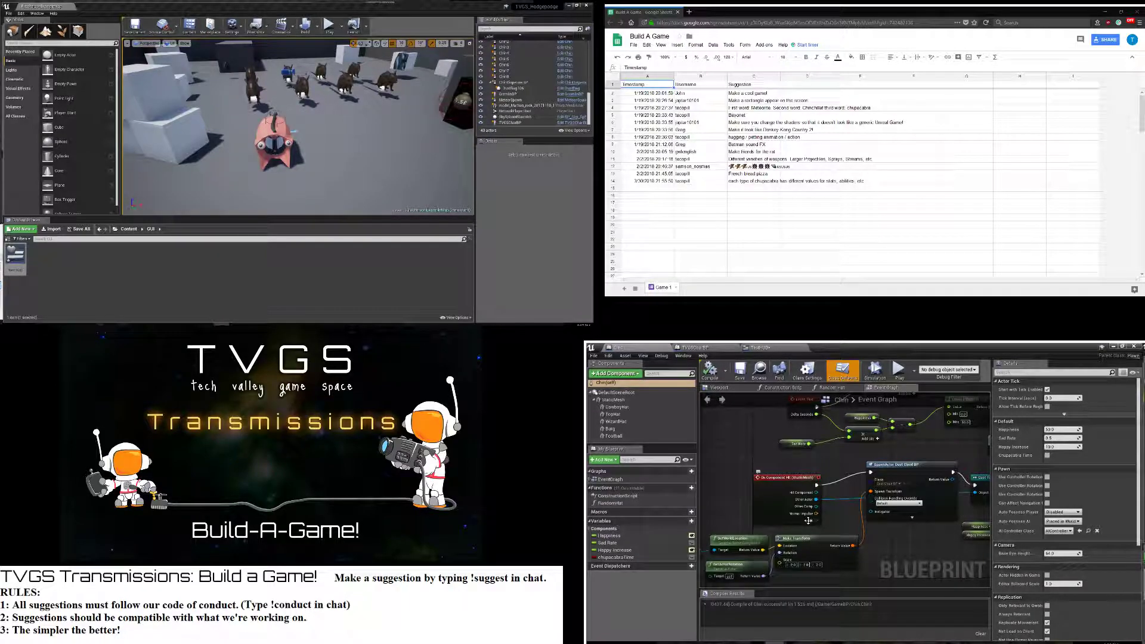
pyautogui.moveTo(836, 460); pyautogui.dragTo(760, 552, button='right')
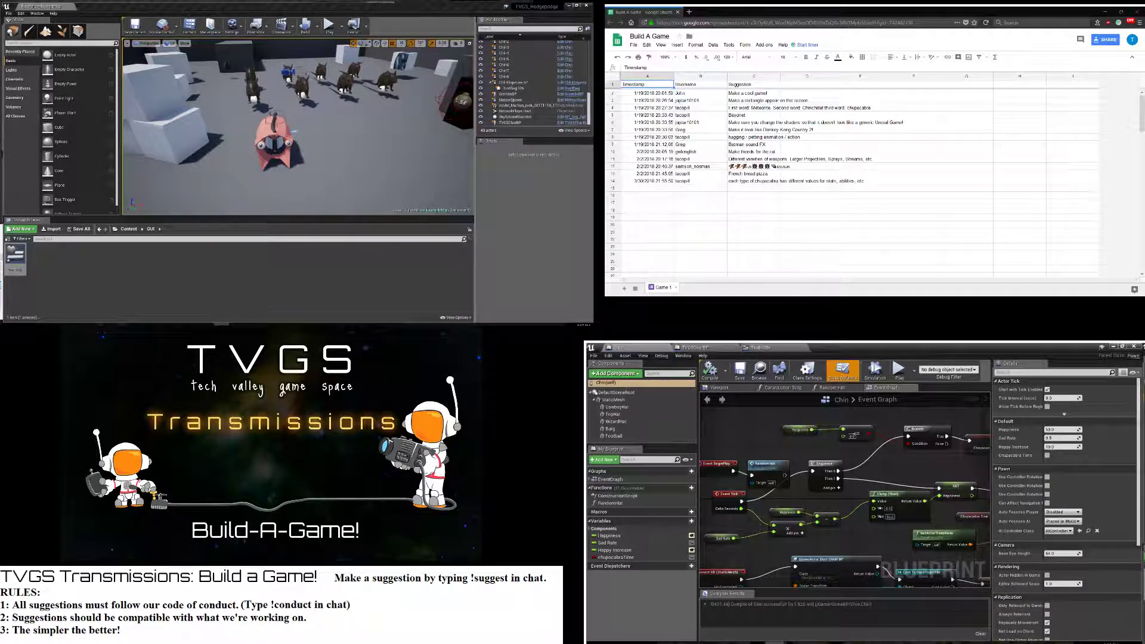
pyautogui.moveTo(298, 135)
pyautogui.mouseDown(button='right')
pyautogui.moveTo(298, 104)
pyautogui.moveTo(322, 105)
pyautogui.moveTo(313, 152)
pyautogui.mouseUp(button='right')
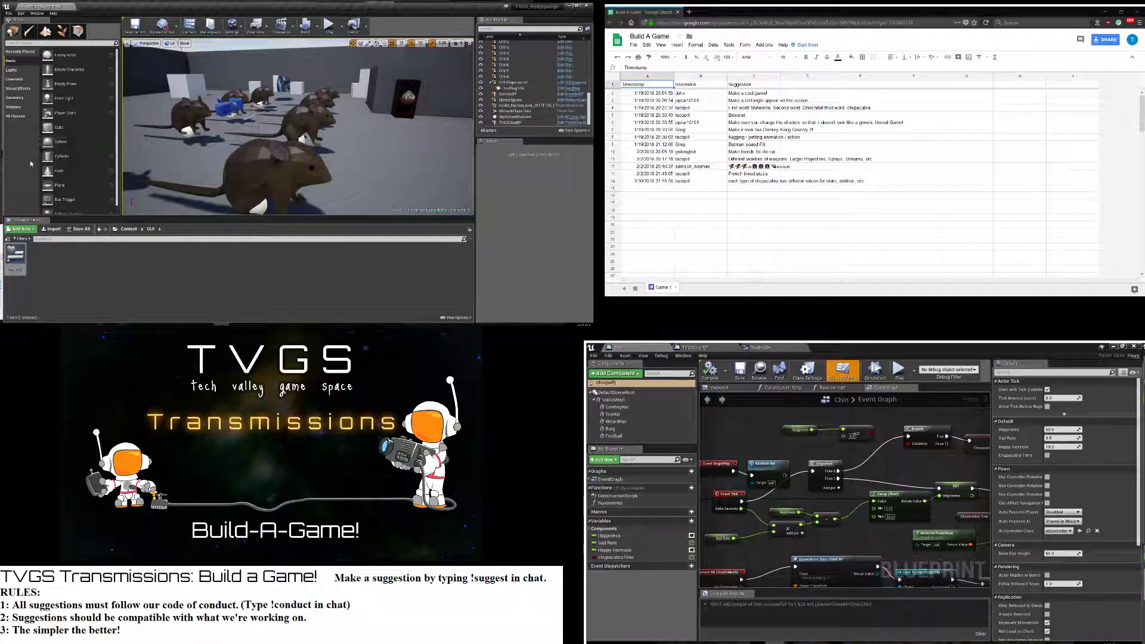
pyautogui.moveTo(780, 474); pyautogui.dragTo(775, 481, button='right')
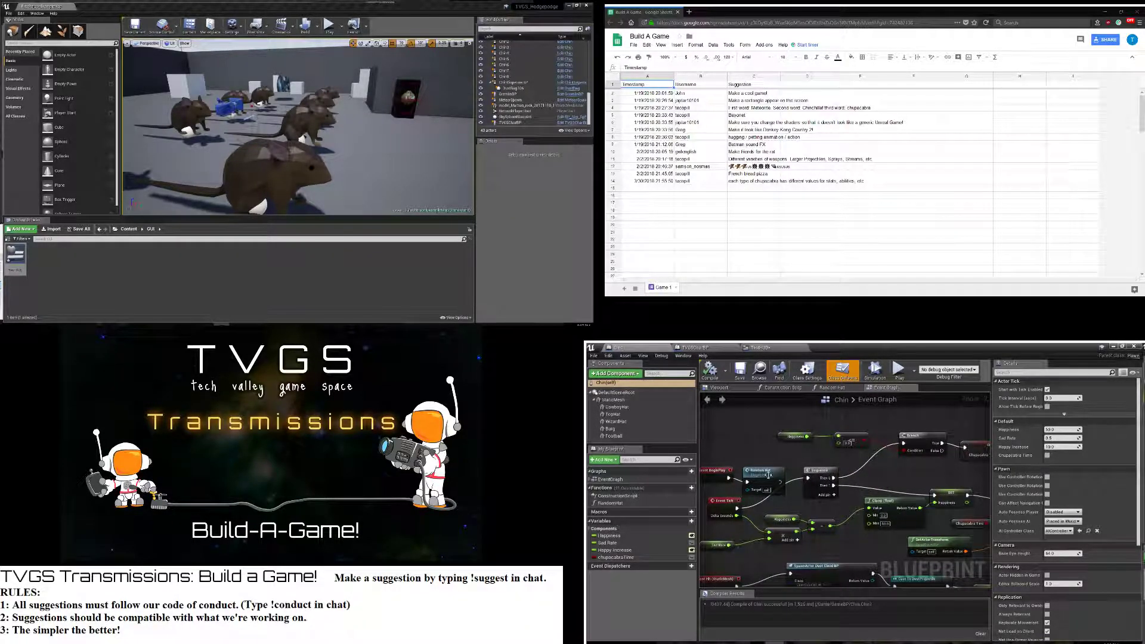
# Move the Event BeginPlay and random hat nodes up, and nudge the Sequence node closer to Event Tick
pyautogui.moveTo(767, 470); pyautogui.dragTo(717, 457)
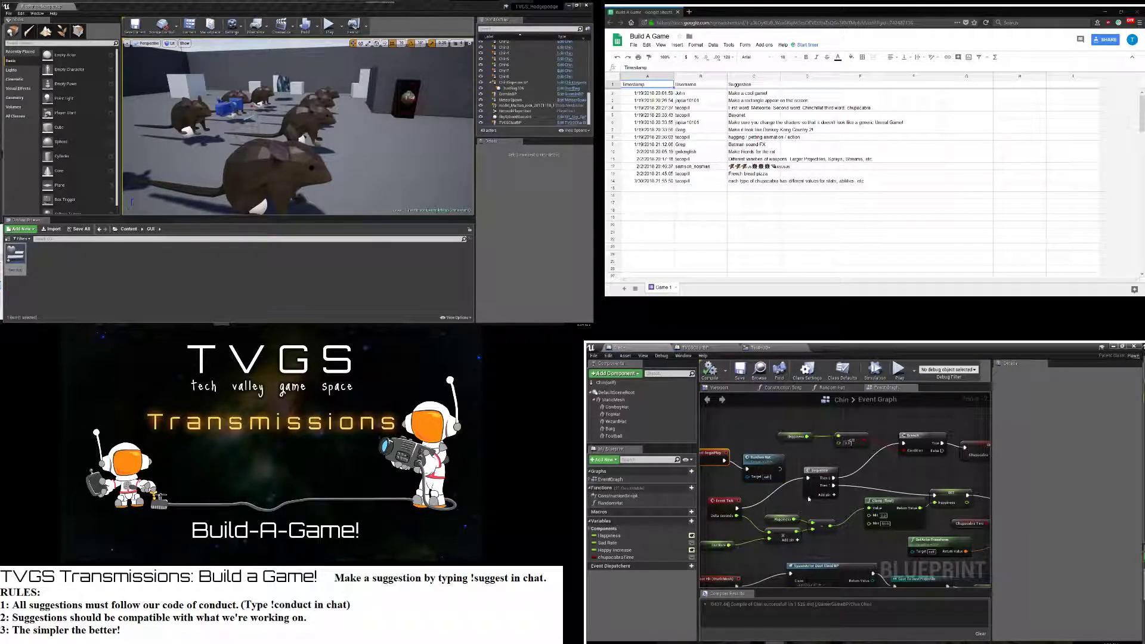
pyautogui.moveTo(842, 505); pyautogui.dragTo(757, 486, button='right')
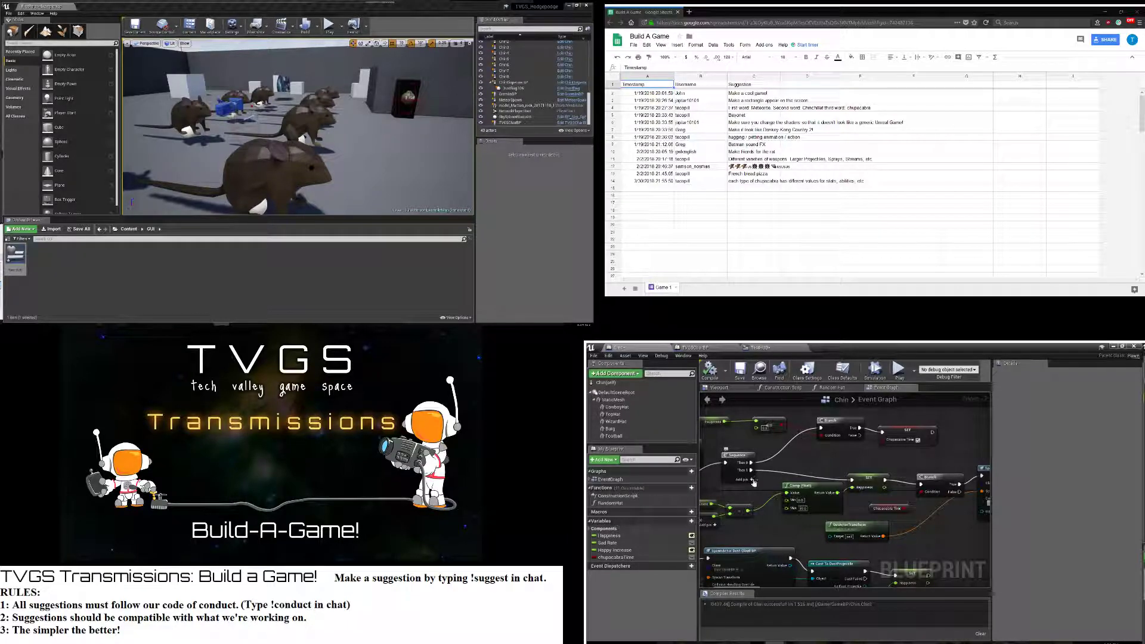
pyautogui.scroll(-5, 750, 500)
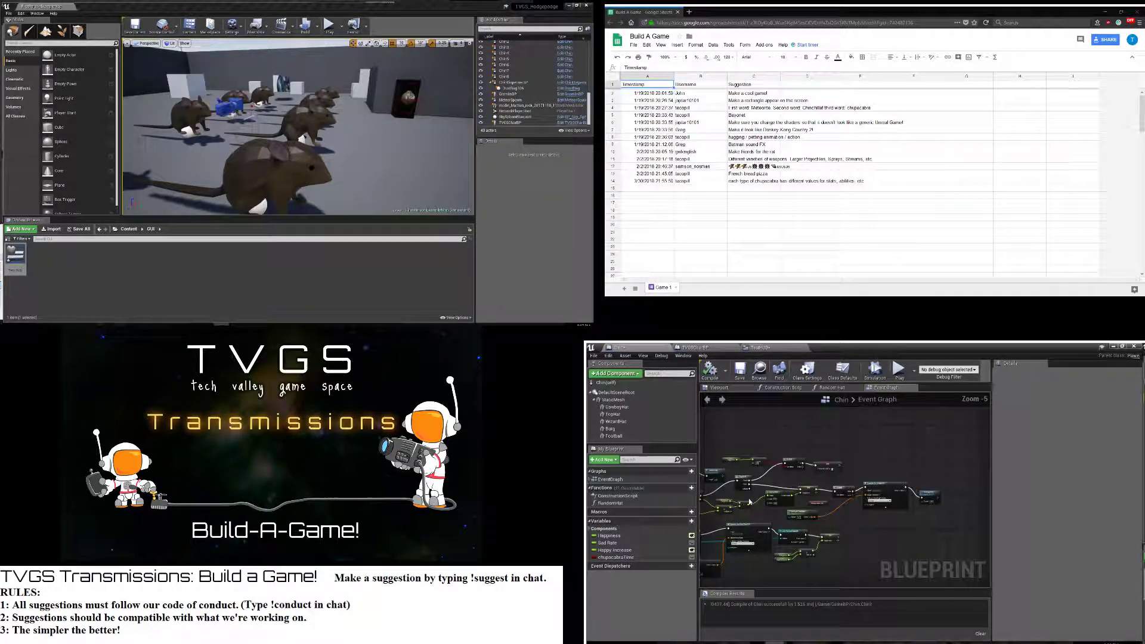
pyautogui.scroll(4, 749, 501)
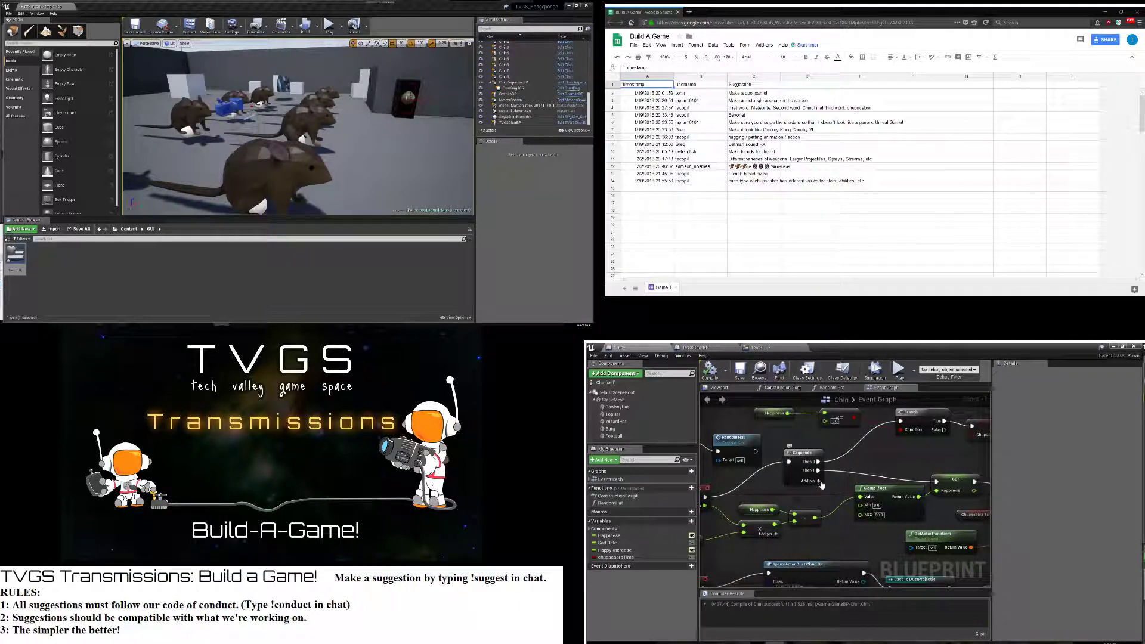
pyautogui.moveTo(872, 468); pyautogui.dragTo(873, 493, button='right')
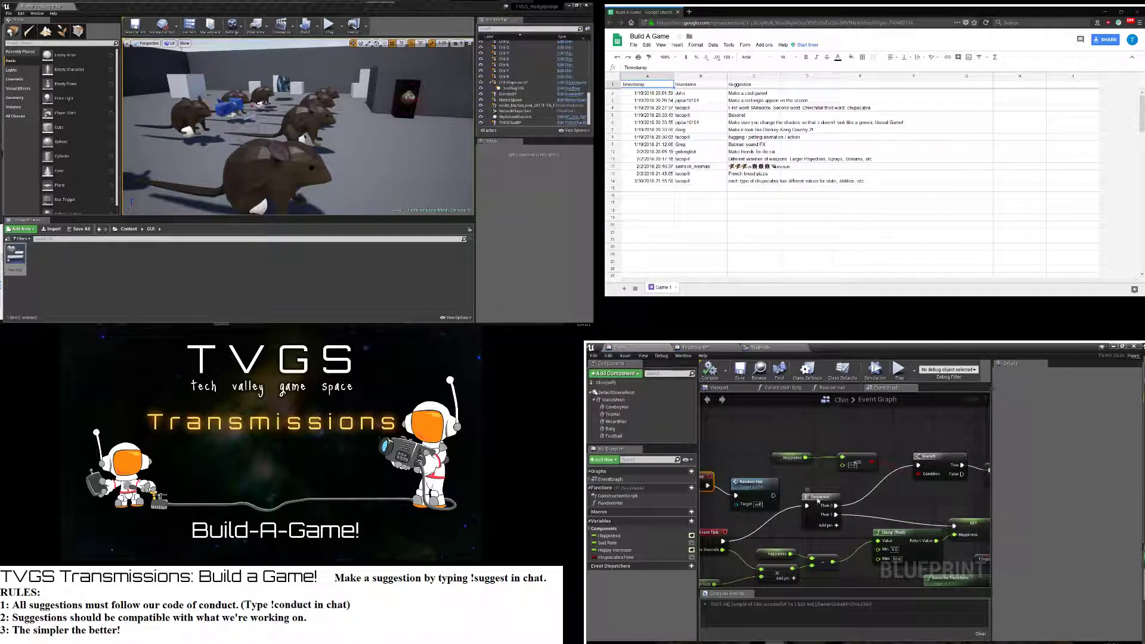
pyautogui.moveTo(821, 499); pyautogui.dragTo(811, 500)
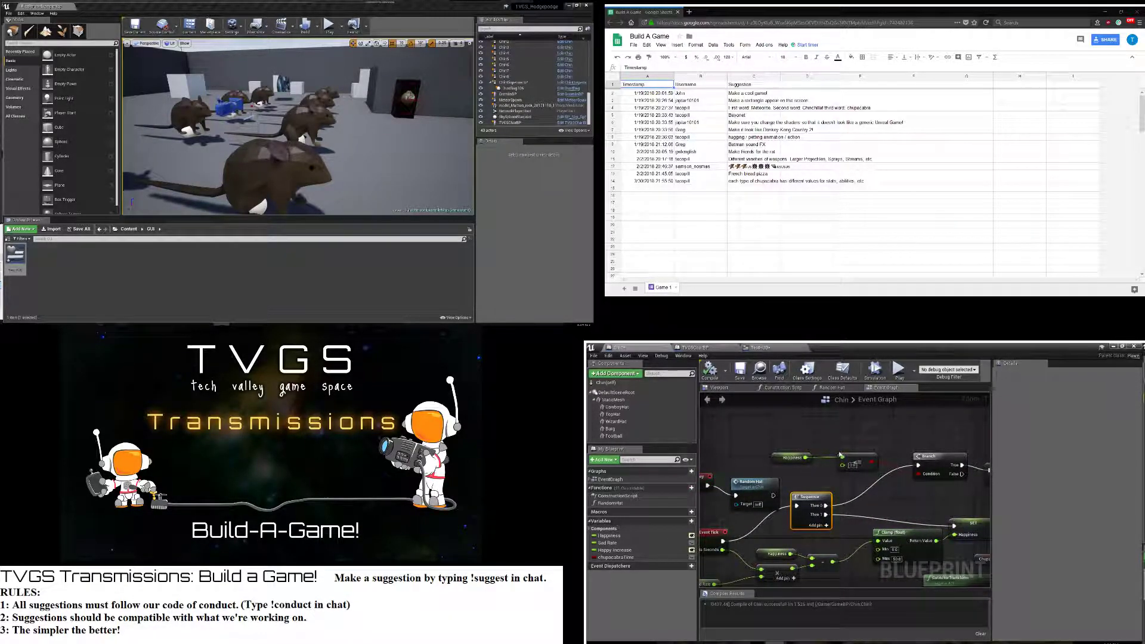
# Bring the upper Happiness and comparison nodes closer to their Branch, and shift that whole check with its Chupacabra Time SET node left
pyautogui.moveTo(857, 455); pyautogui.dragTo(883, 457)
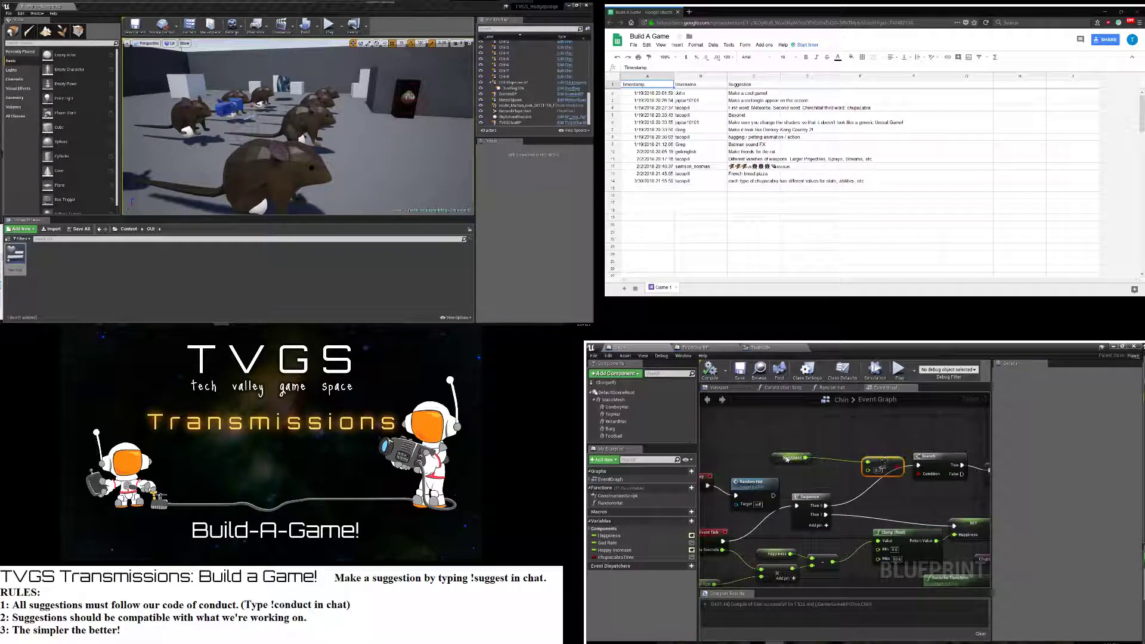
pyautogui.moveTo(786, 458); pyautogui.dragTo(819, 461)
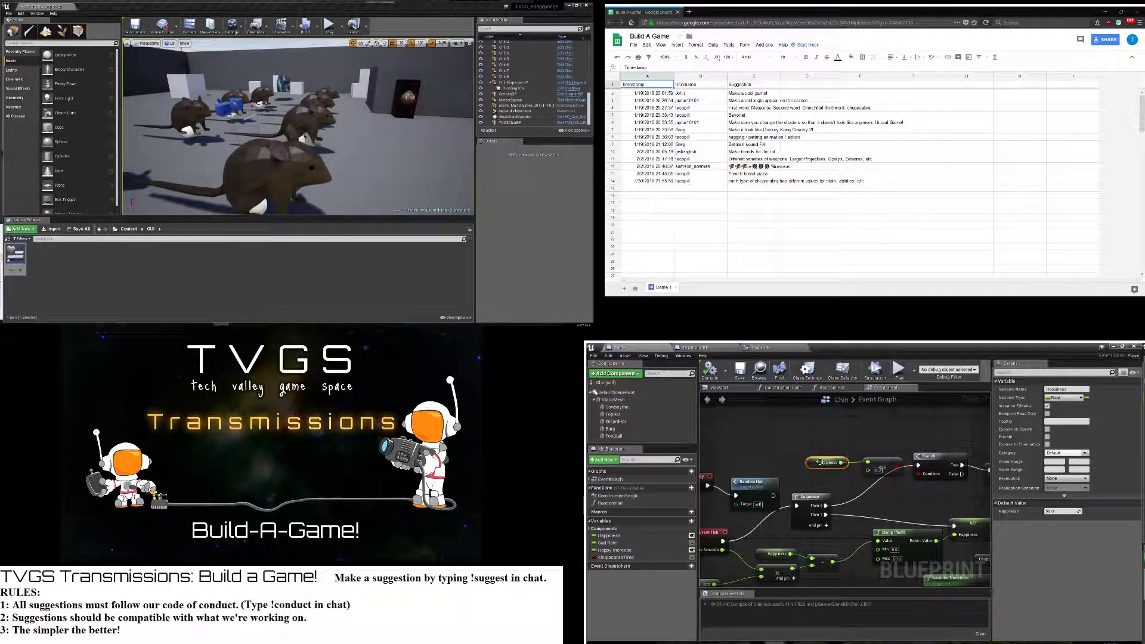
pyautogui.moveTo(868, 463); pyautogui.dragTo(796, 461, button='right')
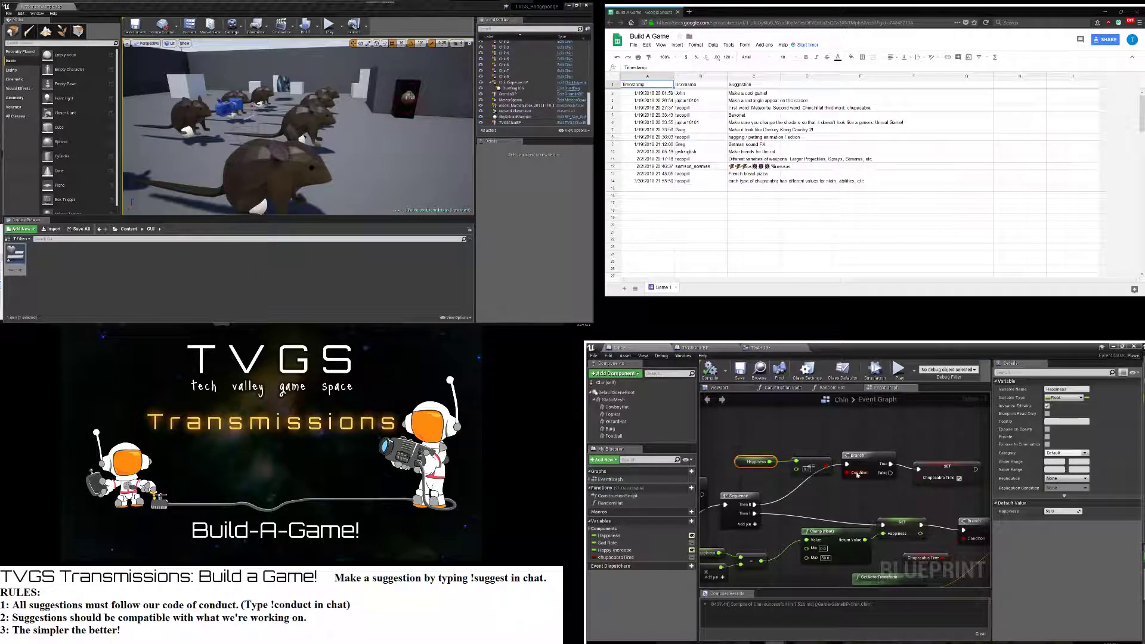
pyautogui.moveTo(745, 440); pyautogui.dragTo(888, 462)
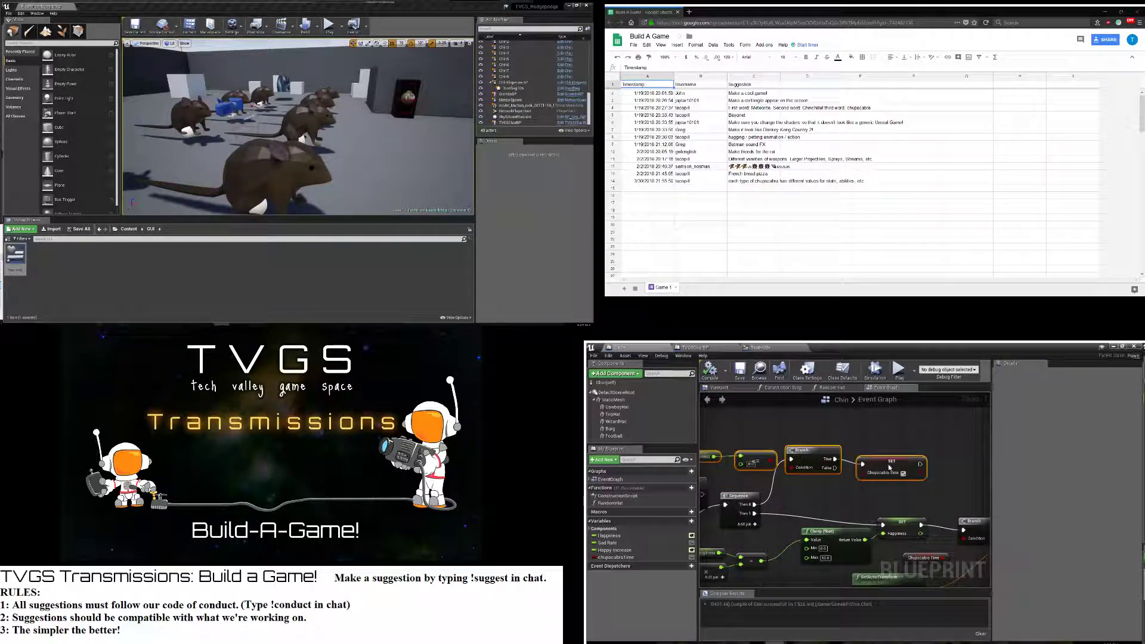
# Add a third output pin to the Sequence node driven by Event Tick
pyautogui.click(809, 493)
pyautogui.moveTo(763, 480); pyautogui.dragTo(766, 439, button='right')
pyautogui.click(760, 484)
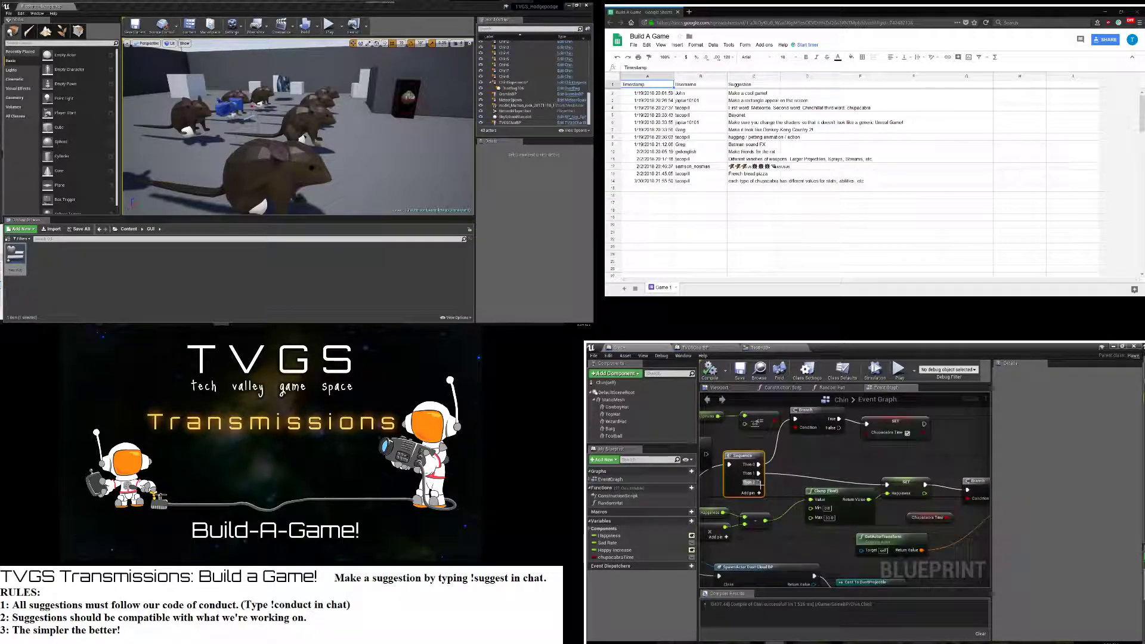
# Move the whole component hit node group down, leaving free space beneath the Event Tick nodes
pyautogui.moveTo(783, 487); pyautogui.dragTo(803, 465, button='right')
pyautogui.scroll(-5, 867, 471)
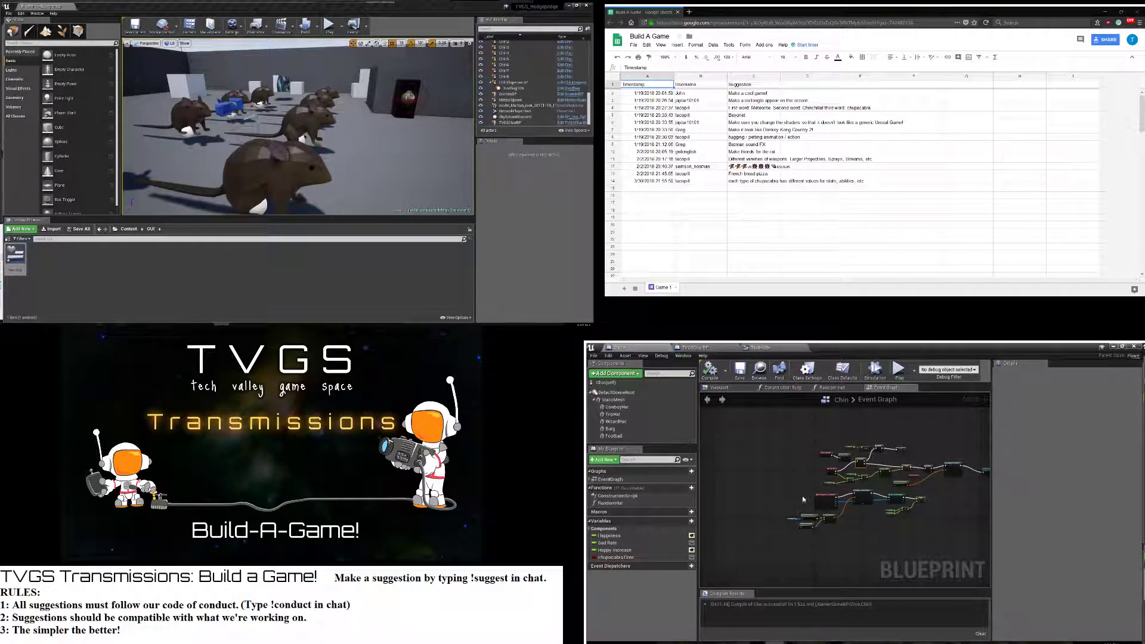
pyautogui.moveTo(883, 504); pyautogui.dragTo(926, 535)
pyautogui.moveTo(857, 495); pyautogui.dragTo(884, 521)
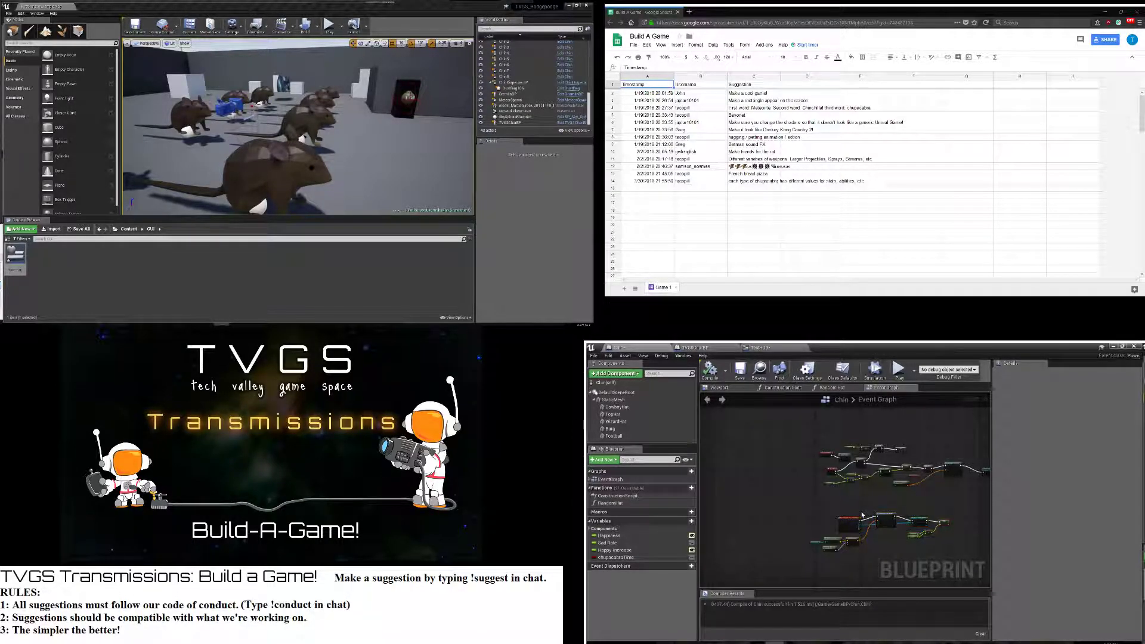
pyautogui.scroll(4, 867, 525)
pyautogui.scroll(-5, 826, 489)
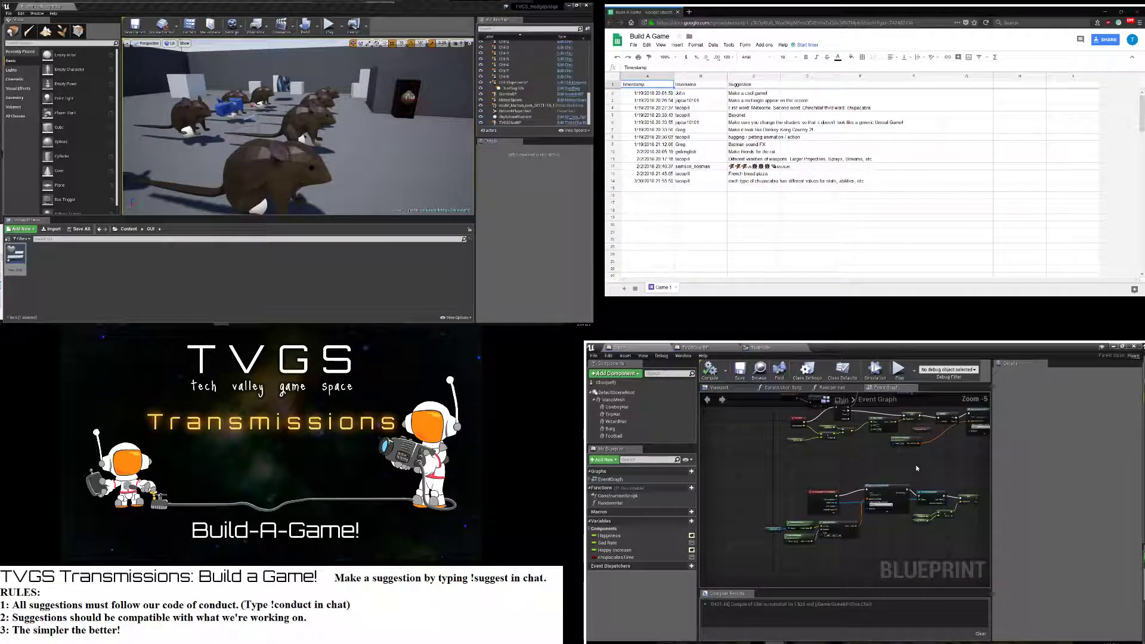
pyautogui.scroll(5, 826, 487)
pyautogui.moveTo(805, 448); pyautogui.dragTo(825, 503, button='right')
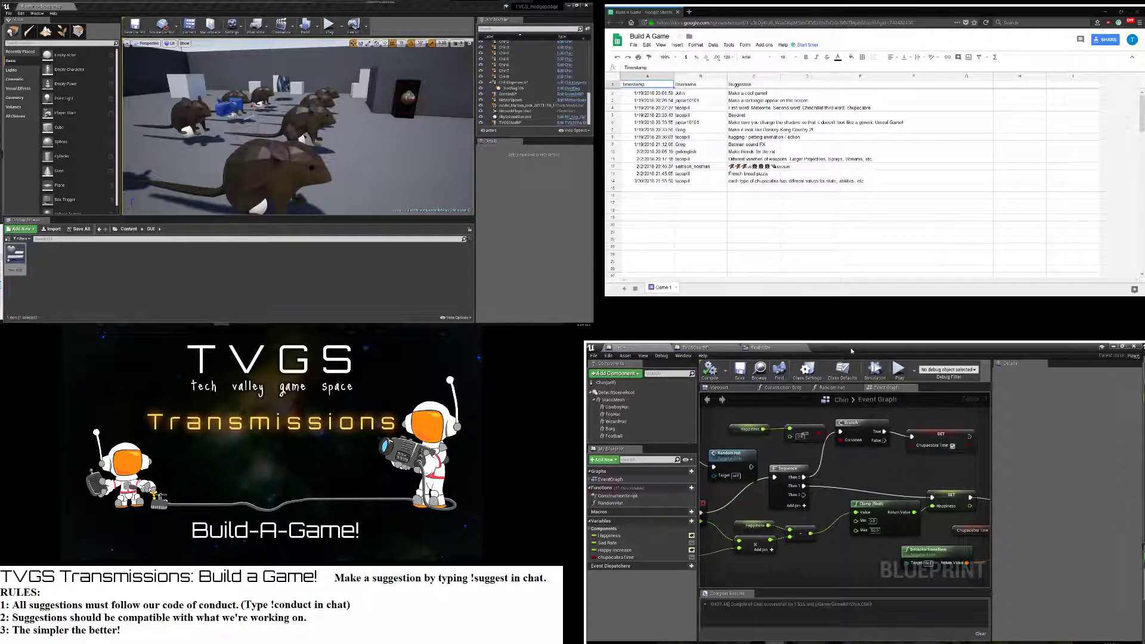
# Maximize the Chin blueprint editor window to work on the Event Tick and Sequence nodes
pyautogui.doubleClick(810, 347)
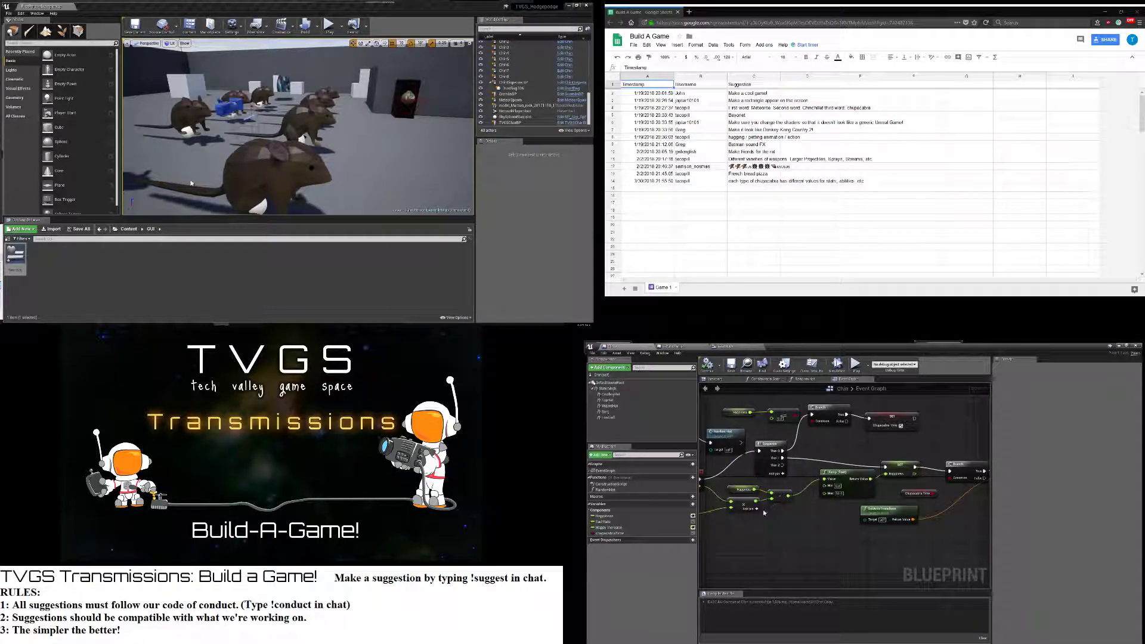
pyautogui.scroll(-4, 775, 508)
pyautogui.moveTo(791, 509); pyautogui.dragTo(826, 523, button='right')
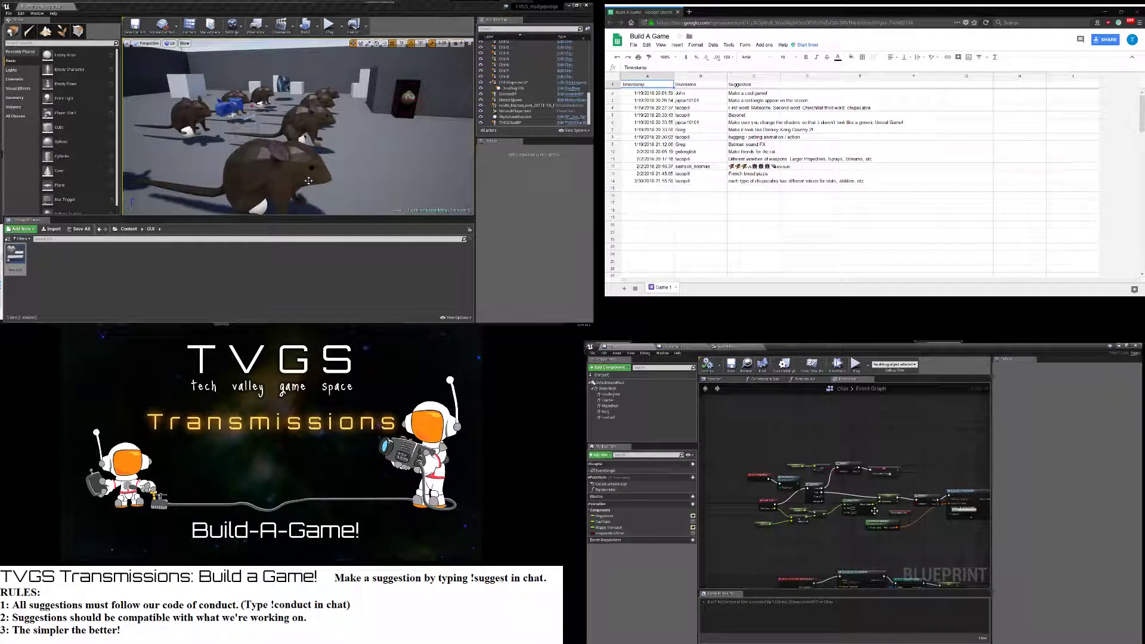
pyautogui.scroll(3, 858, 509)
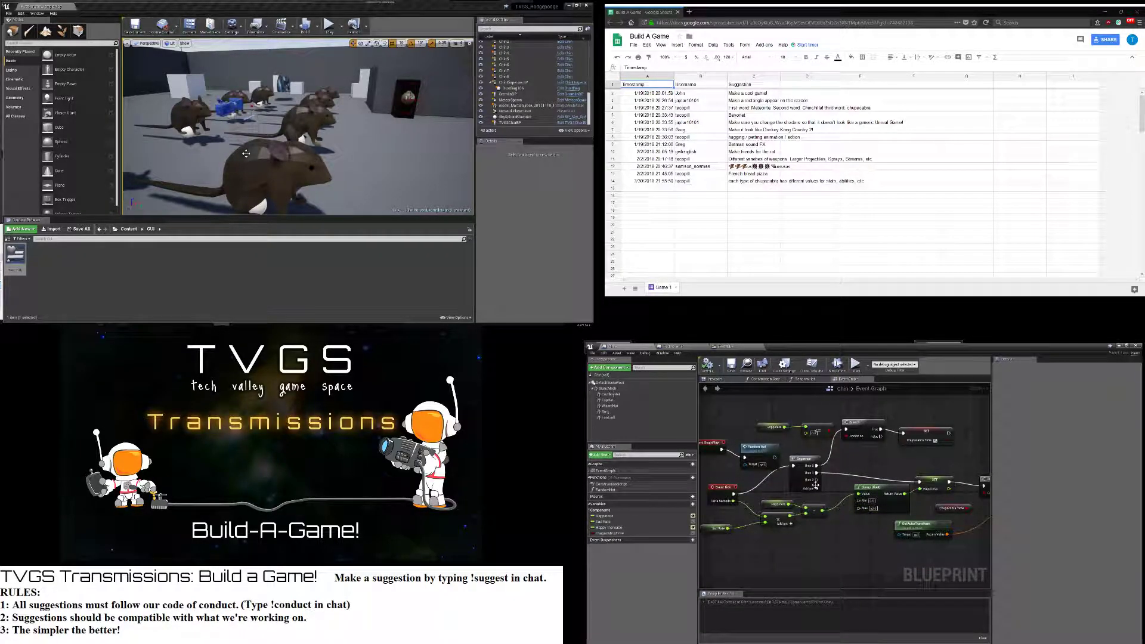
pyautogui.moveTo(826, 536); pyautogui.dragTo(859, 535, button='right')
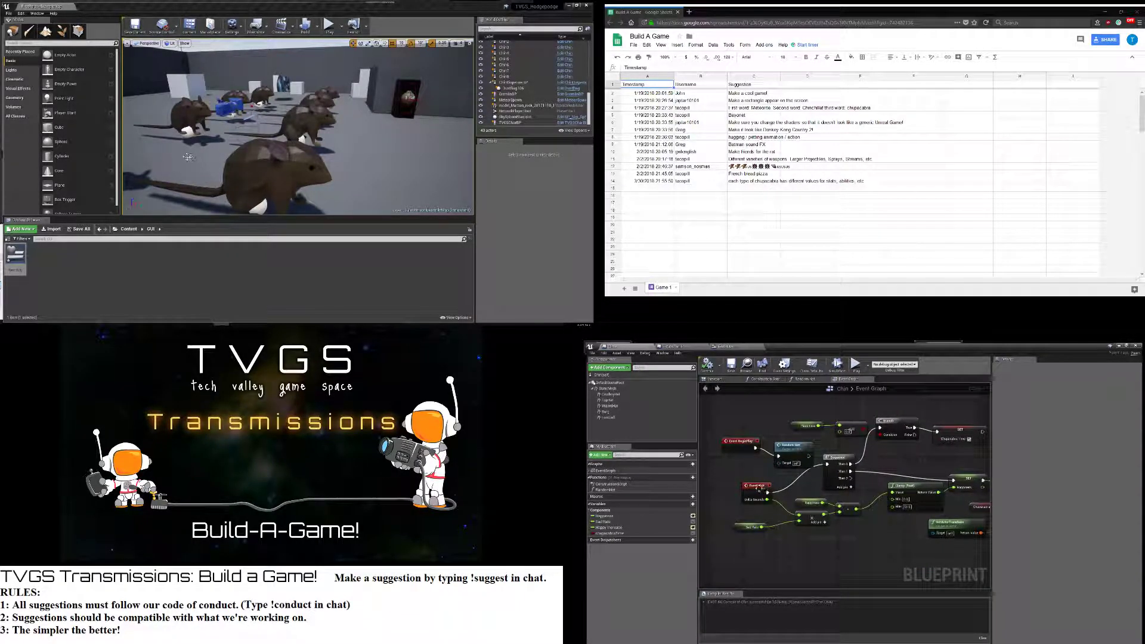
# Nudge Event Tick to the right, and shift the Event BeginPlay and random hat nodes up and to the left
pyautogui.moveTo(755, 488); pyautogui.dragTo(760, 486)
pyautogui.moveTo(740, 424); pyautogui.dragTo(770, 440)
pyautogui.click(758, 432)
pyautogui.moveTo(853, 469)
pyautogui.mouseDown(button='right')
pyautogui.moveTo(778, 475)
pyautogui.moveTo(838, 474)
pyautogui.mouseUp(button='right')
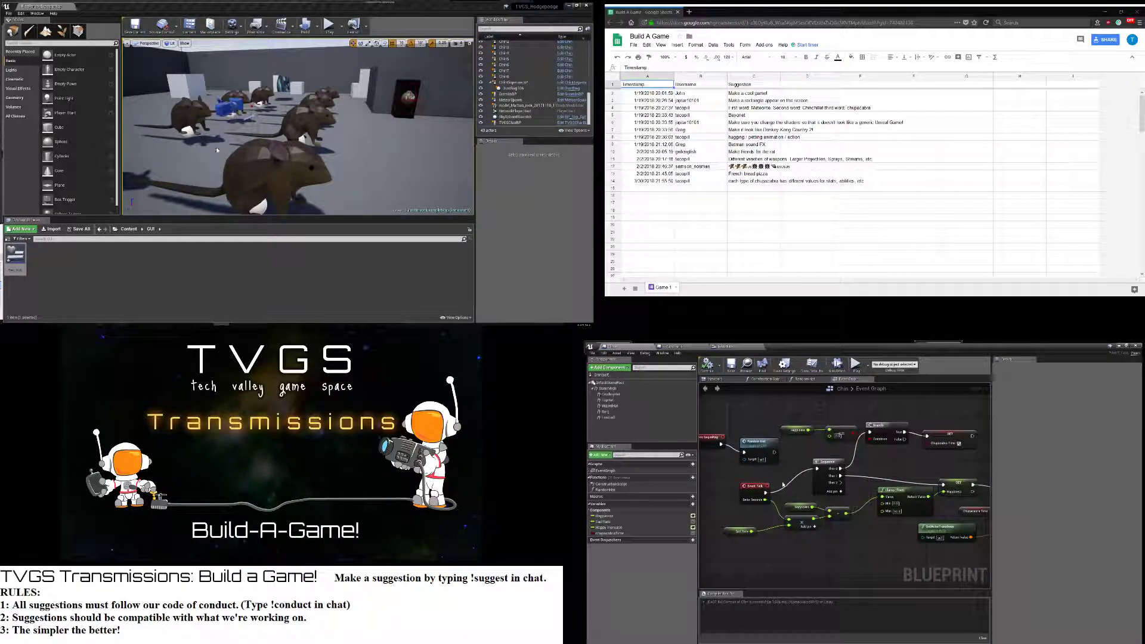
# Inspect the Event Tick, Sequence and Happiness nodes, and move the Sad Rate node closer to the multiply node
pyautogui.click(753, 494)
pyautogui.click(840, 475)
pyautogui.moveTo(904, 467)
pyautogui.mouseDown(button='right')
pyautogui.moveTo(817, 477)
pyautogui.moveTo(906, 475)
pyautogui.mouseUp(button='right')
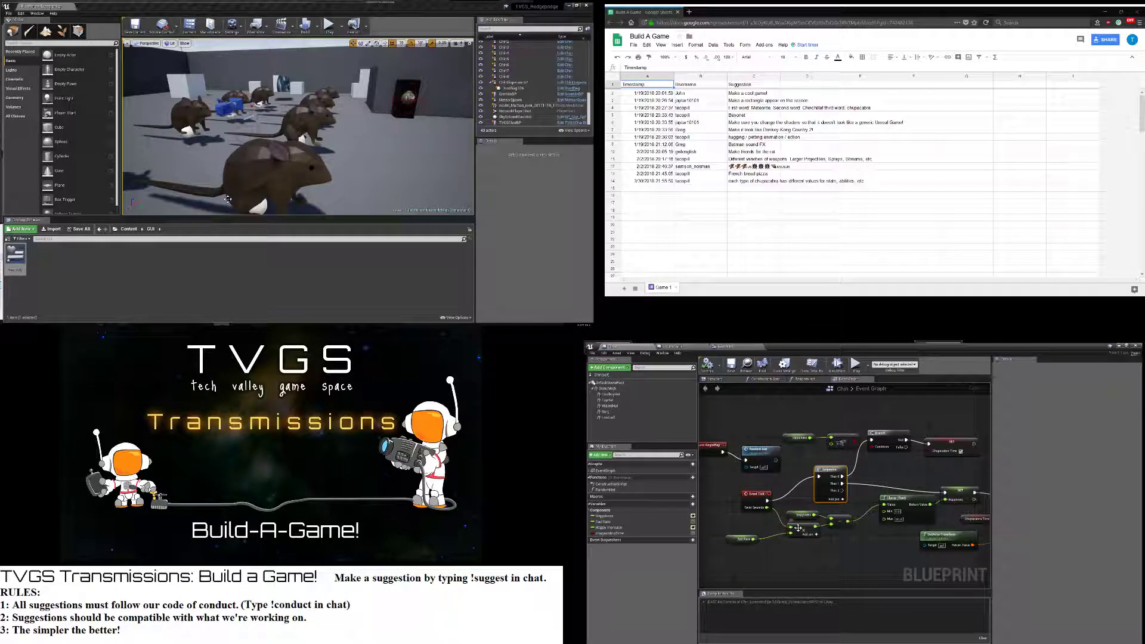
pyautogui.moveTo(733, 539); pyautogui.dragTo(751, 536)
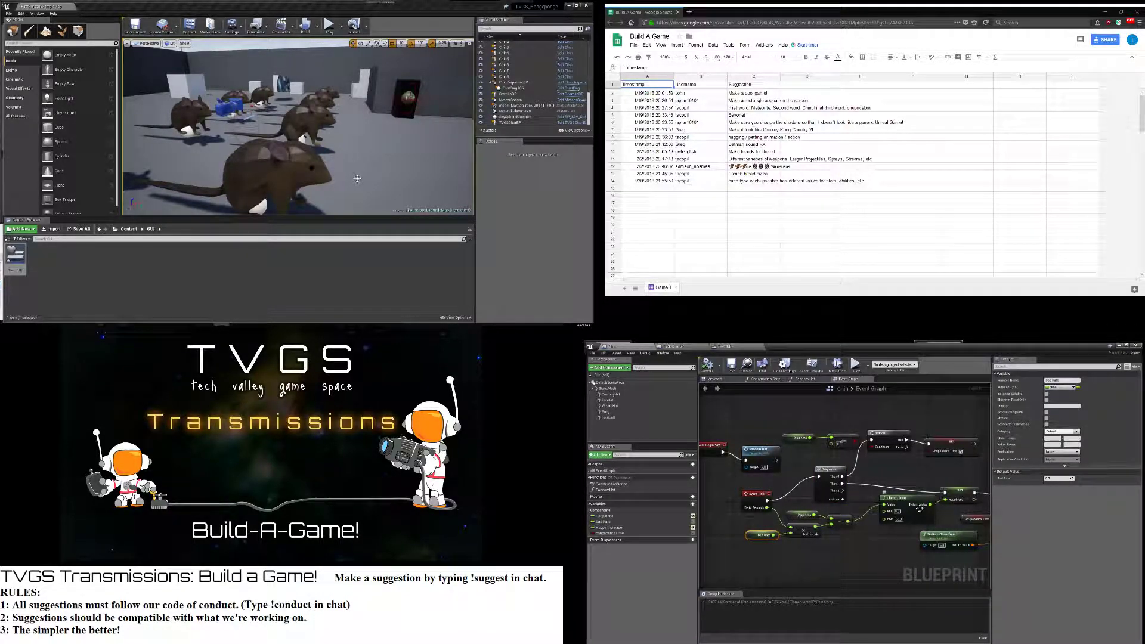
pyautogui.click(796, 517)
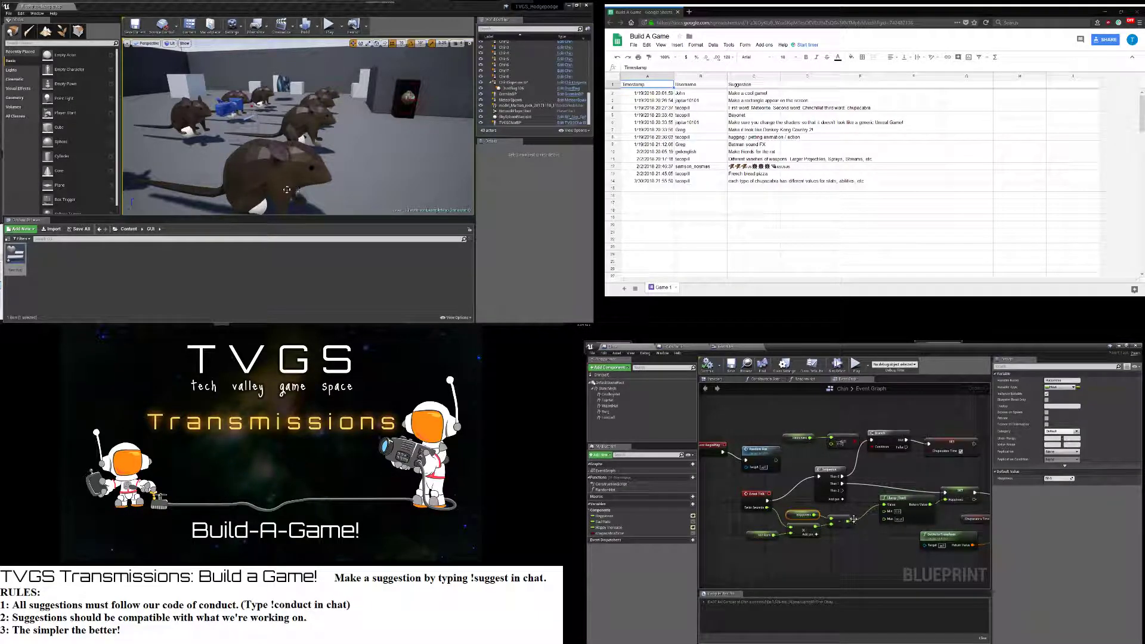
# Move the GetActorTransform node right, closer to the SpawnActor node it feeds
pyautogui.moveTo(941, 491); pyautogui.dragTo(794, 484, button='right')
pyautogui.moveTo(824, 546)
pyautogui.mouseDown(button='right')
pyautogui.moveTo(753, 551)
pyautogui.moveTo(814, 539)
pyautogui.moveTo(806, 533)
pyautogui.mouseUp(button='right')
pyautogui.moveTo(726, 523); pyautogui.dragTo(777, 522)
pyautogui.moveTo(726, 525); pyautogui.dragTo(912, 568, button='right')
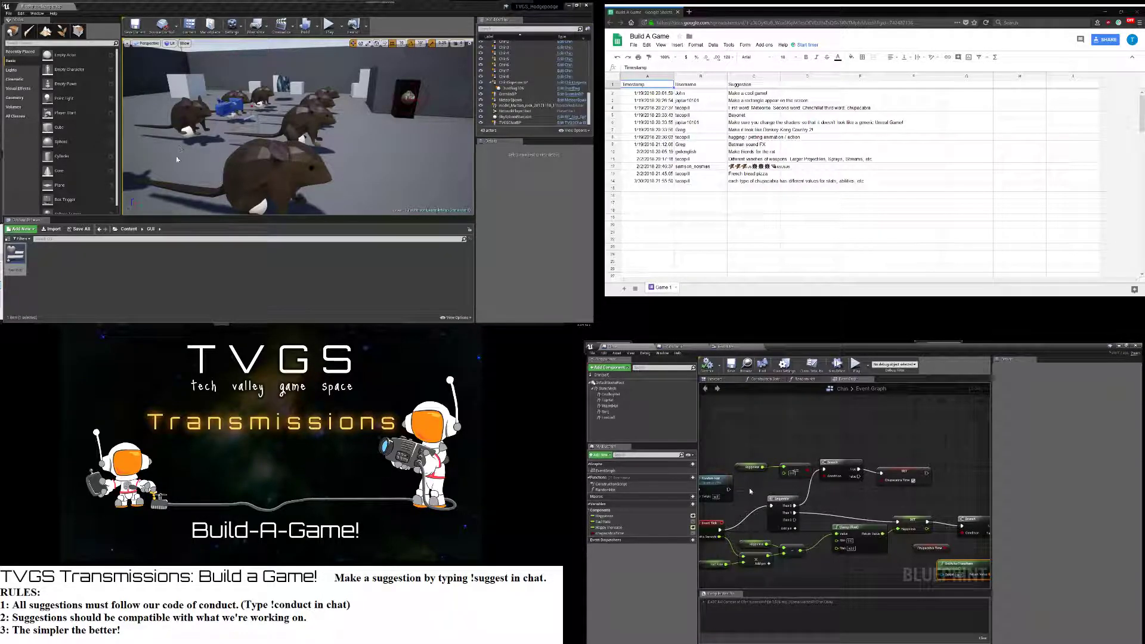
# Examine the happiness check, the Chupacabra Time SET node and the clamp, Branch and SpawnActor chain of Event Tick
pyautogui.moveTo(751, 504); pyautogui.dragTo(754, 503, button='right')
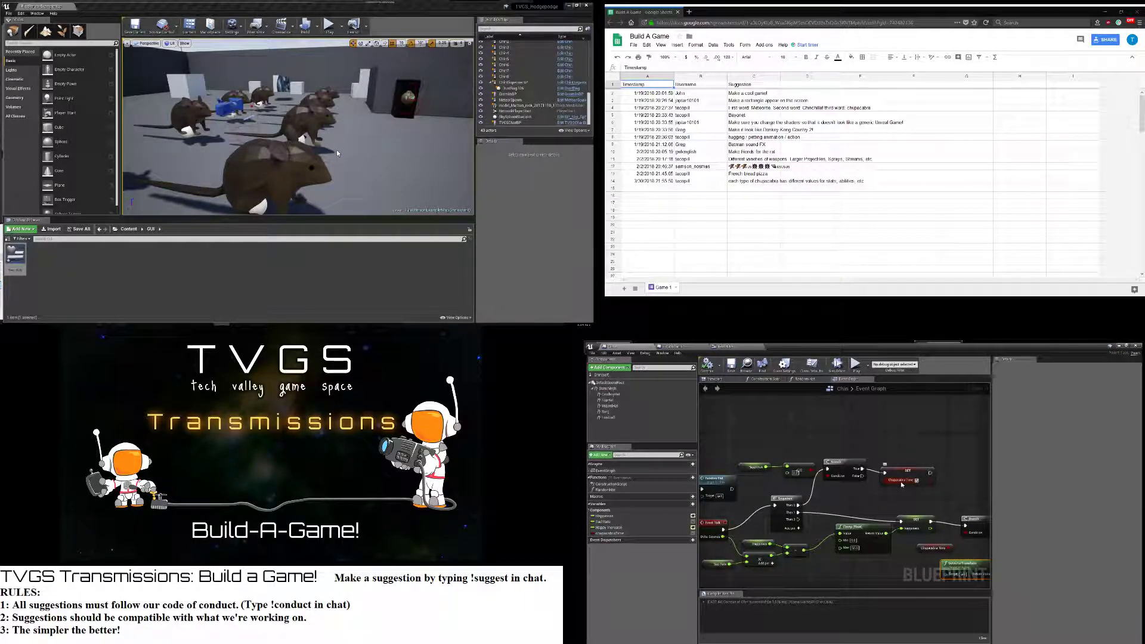
pyautogui.click(752, 465)
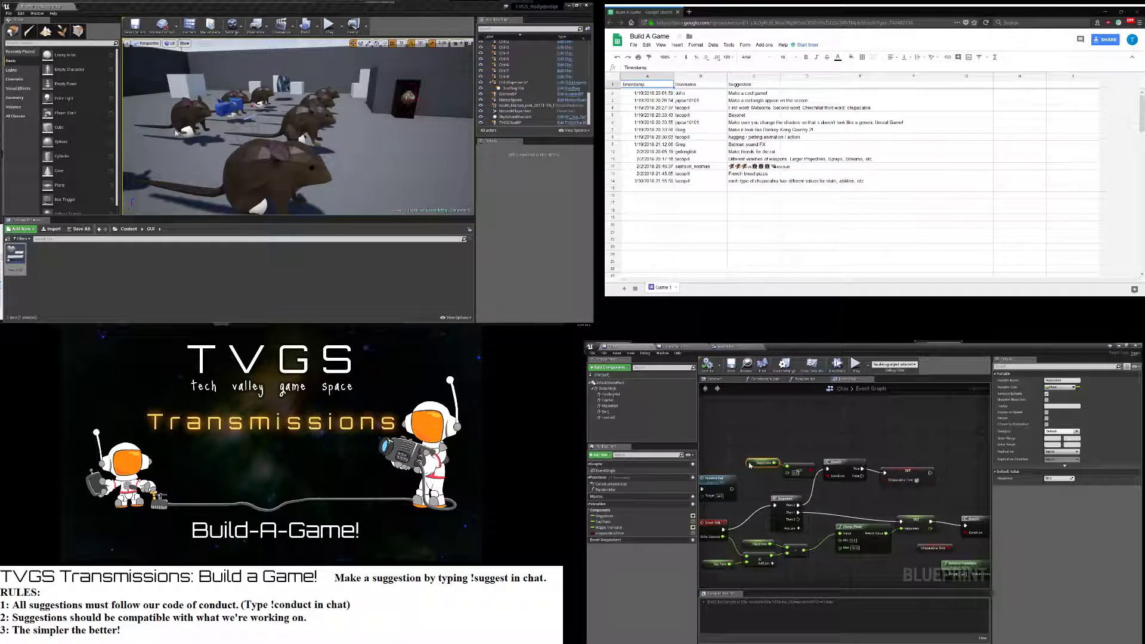
pyautogui.moveTo(792, 465); pyautogui.dragTo(731, 428, button='right')
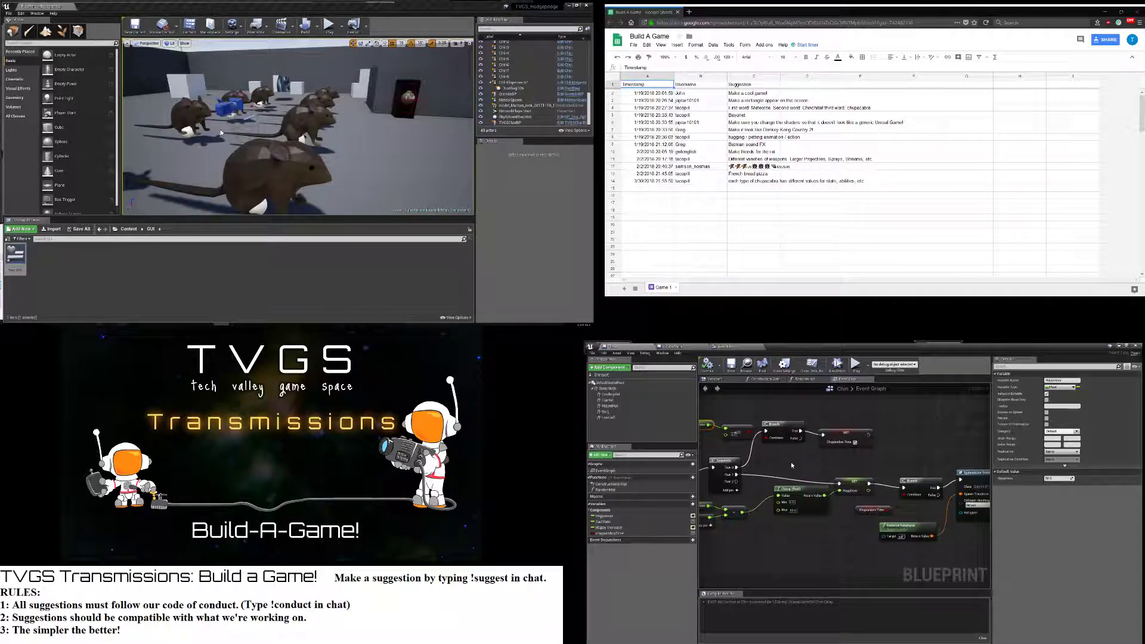
pyautogui.click(855, 442)
pyautogui.moveTo(811, 459); pyautogui.dragTo(838, 458, button='right')
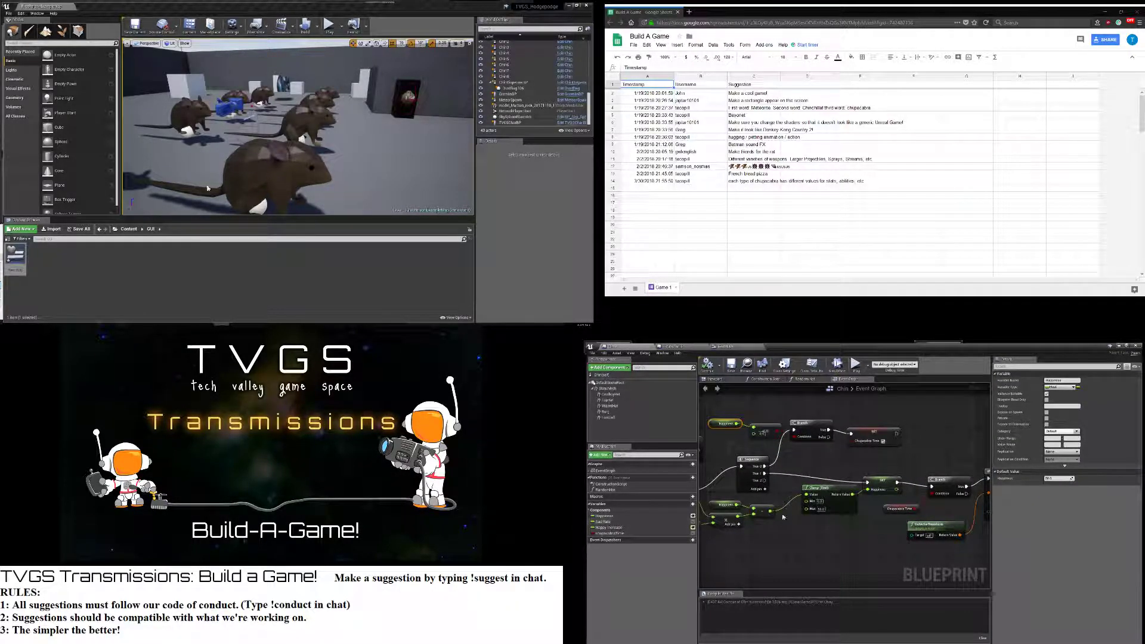
pyautogui.moveTo(844, 493); pyautogui.dragTo(831, 482, button='right')
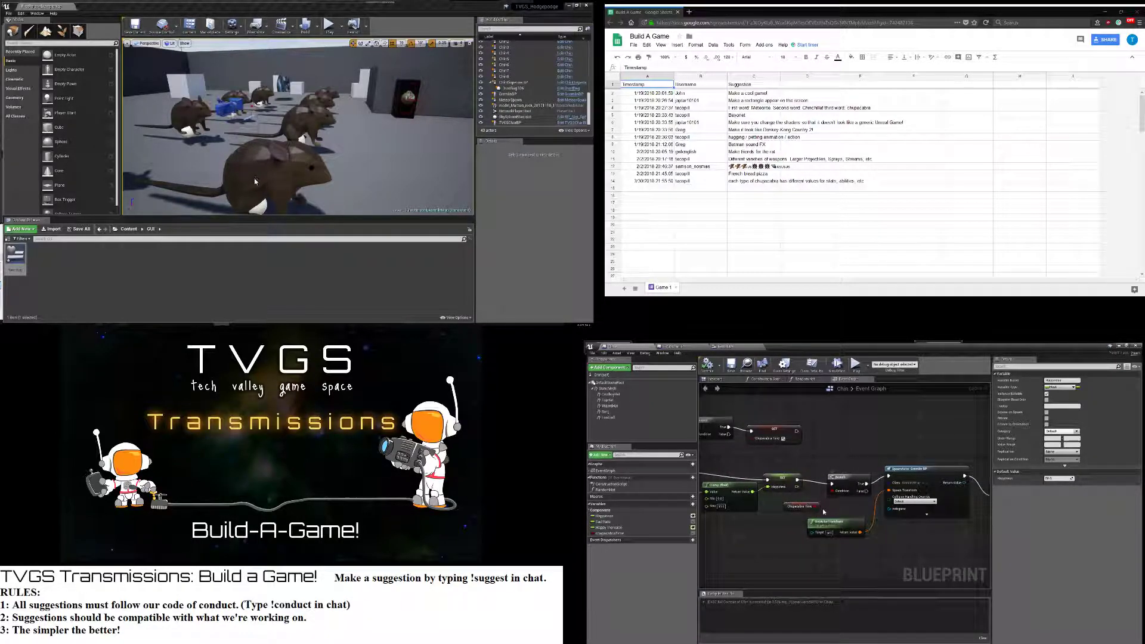
pyautogui.moveTo(729, 533); pyautogui.dragTo(799, 560, button='right')
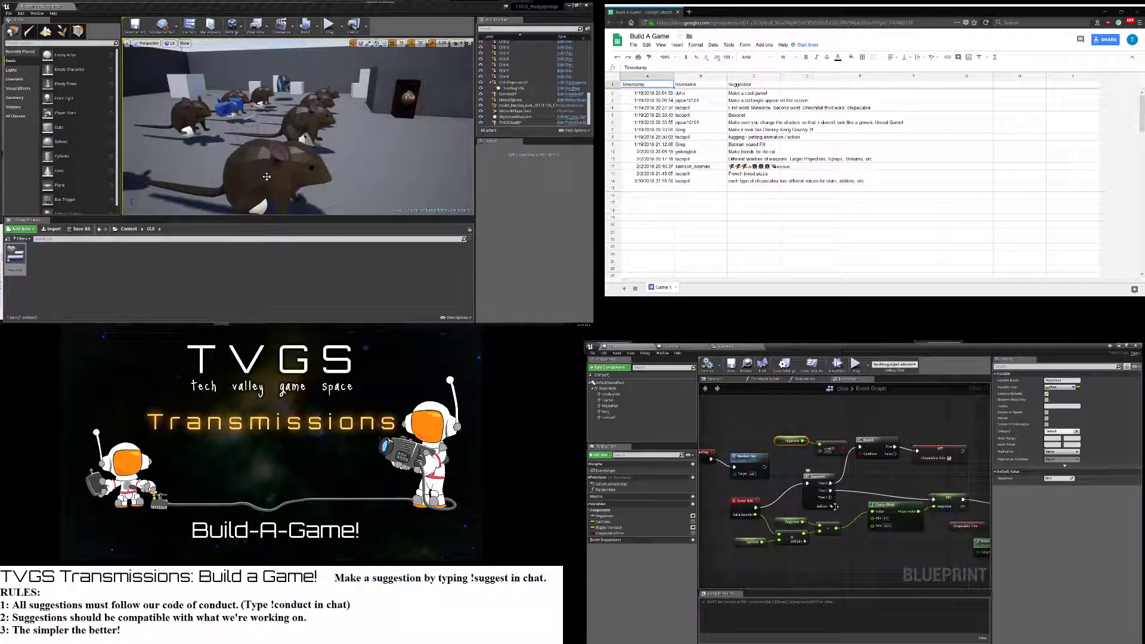
pyautogui.moveTo(866, 535); pyautogui.dragTo(759, 538, button='right')
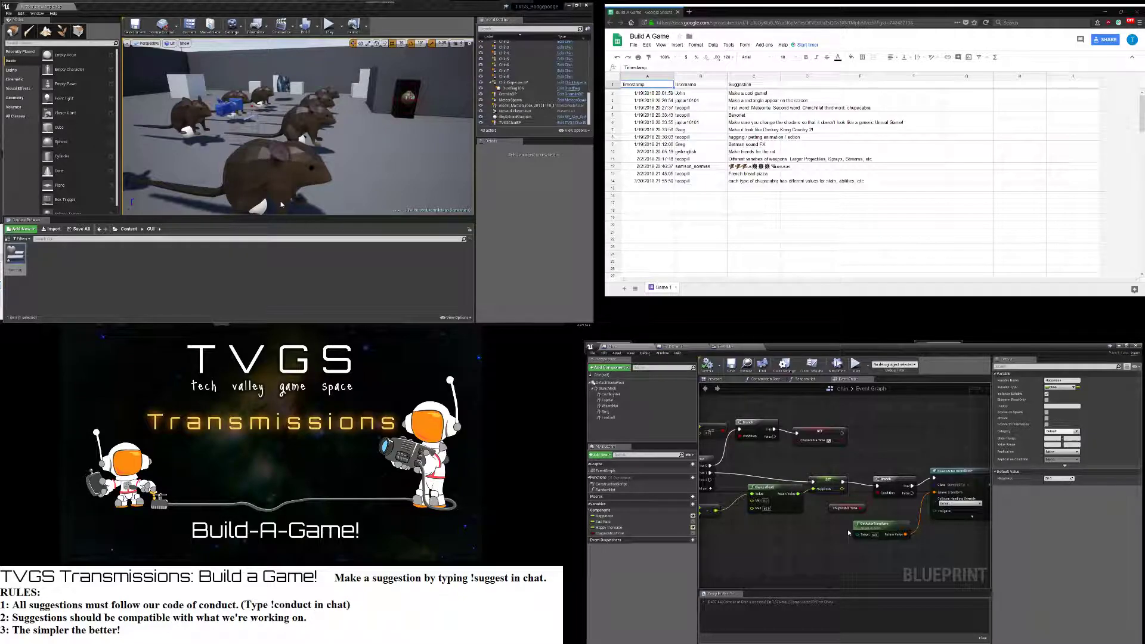
pyautogui.moveTo(739, 468); pyautogui.dragTo(839, 457, button='right')
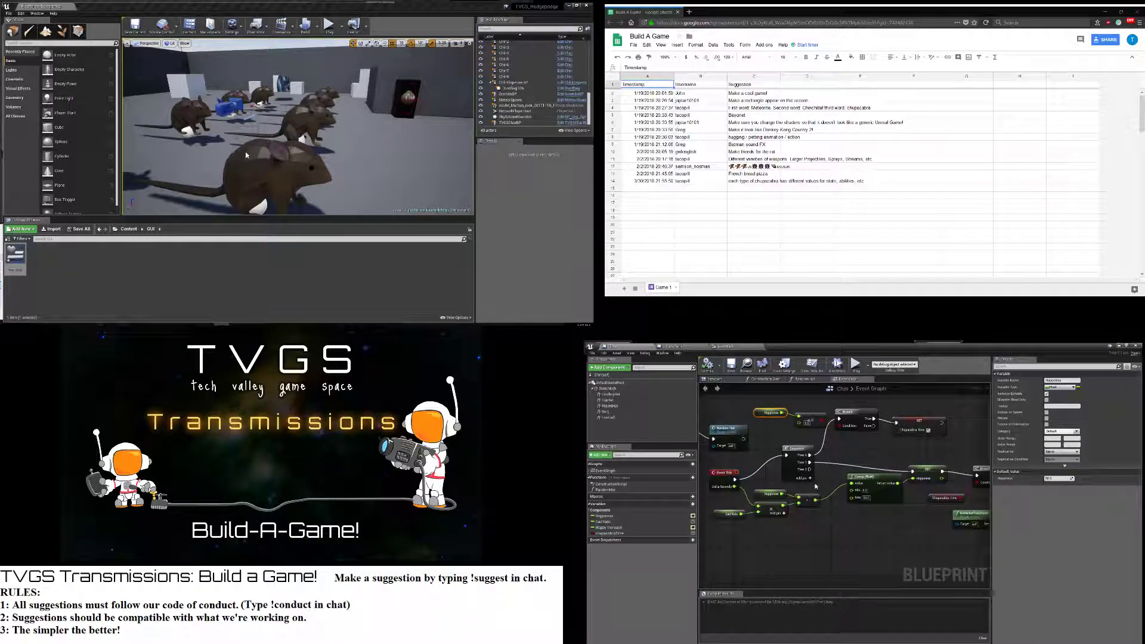
# Add an Add Force node for the mesh component from the Sequence's third output, and place both nodes below the tick chain
pyautogui.moveTo(811, 470); pyautogui.dragTo(829, 509)
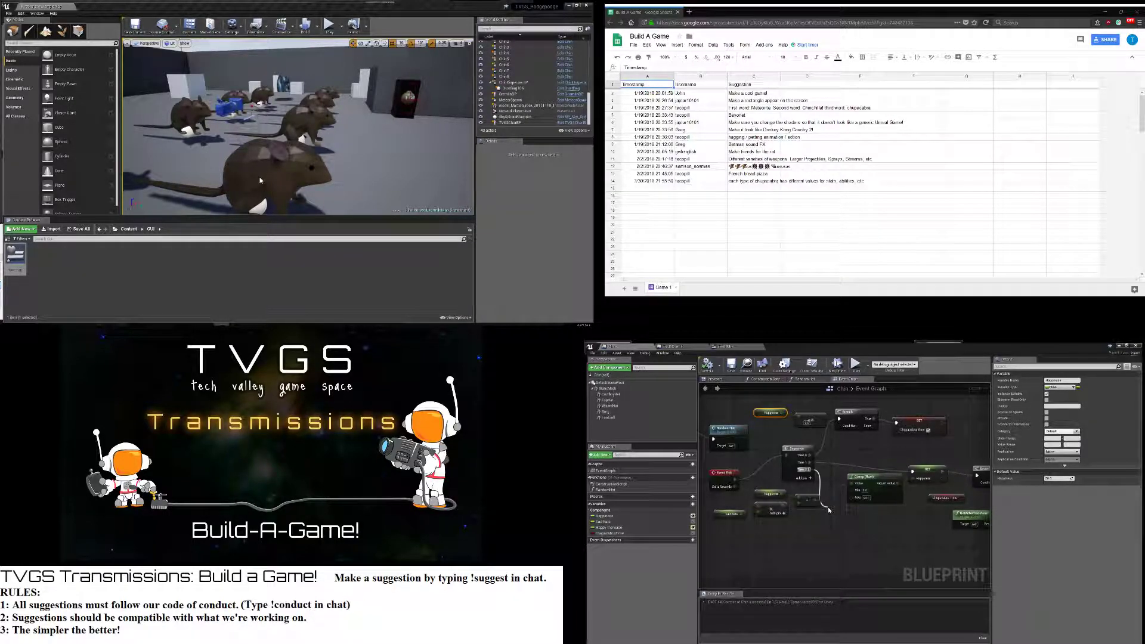
pyautogui.press('Return')
pyautogui.moveTo(853, 511); pyautogui.dragTo(880, 539)
pyautogui.moveTo(812, 532); pyautogui.dragTo(816, 565)
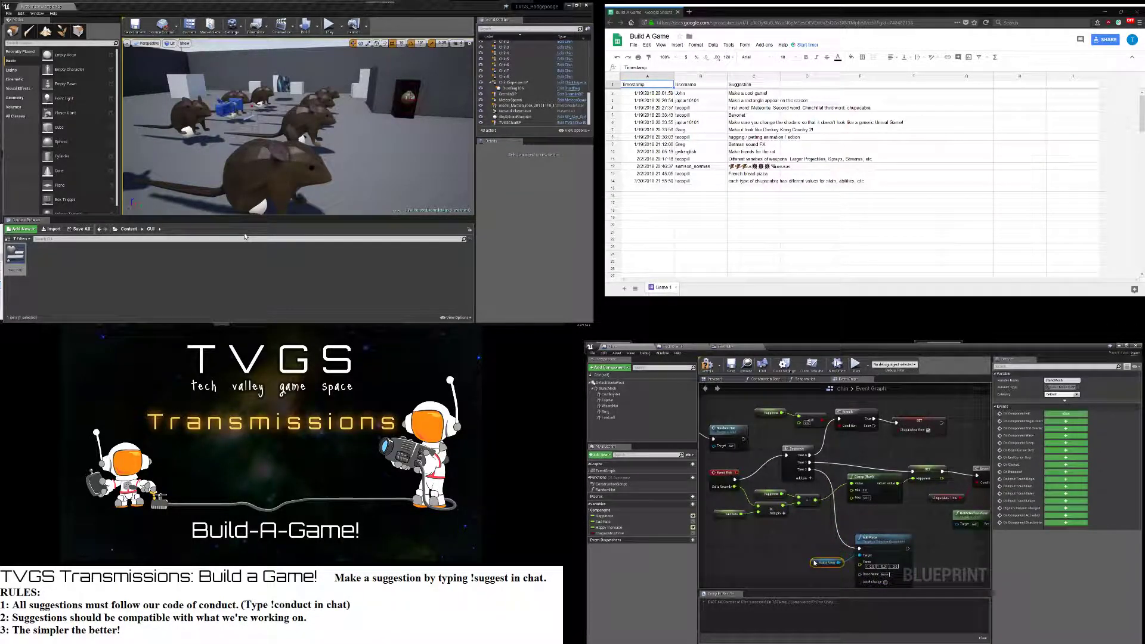
pyautogui.moveTo(809, 538); pyautogui.dragTo(753, 487, button='right')
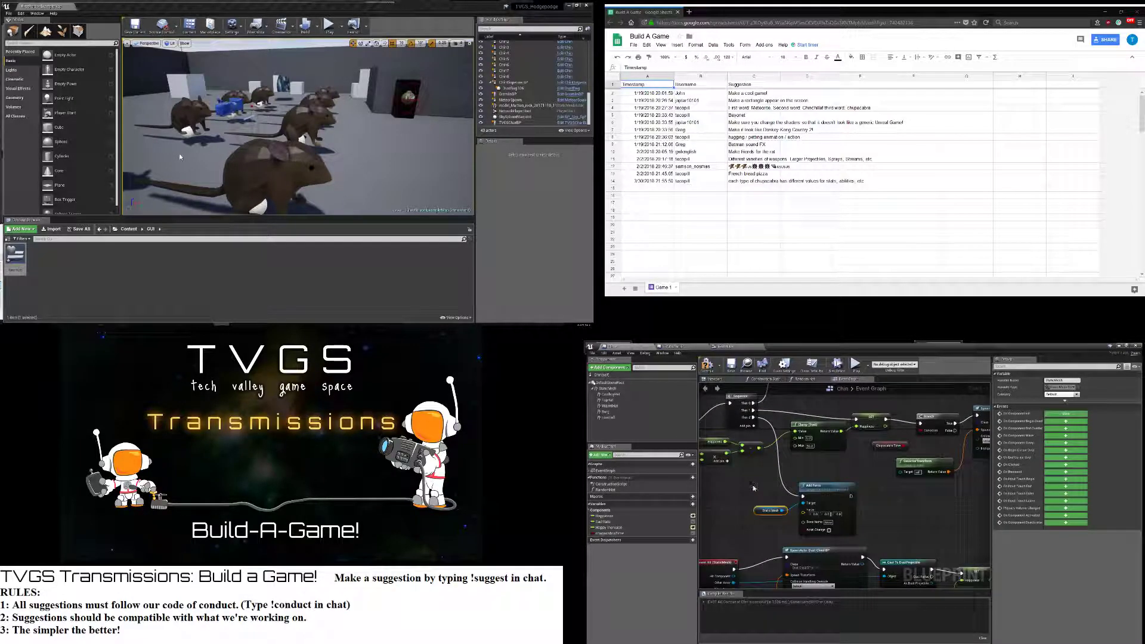
# Feed the Add Force node's Force input from a new Random Unit Vector node placed just below the mesh reference
pyautogui.moveTo(926, 459); pyautogui.dragTo(932, 461)
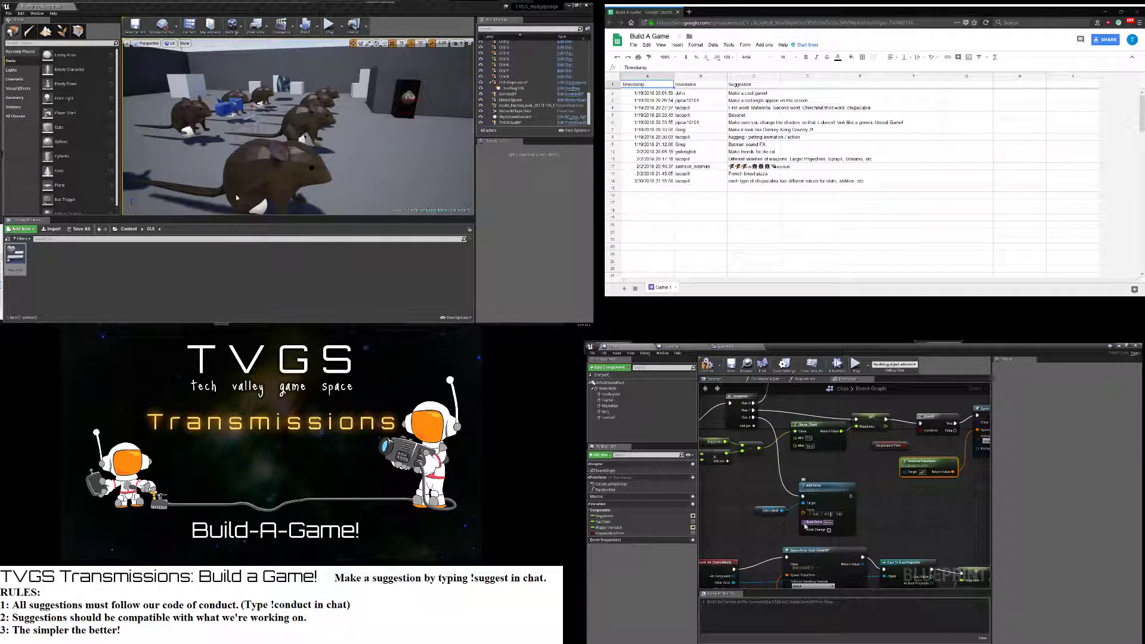
pyautogui.moveTo(763, 525); pyautogui.dragTo(846, 512, button='right')
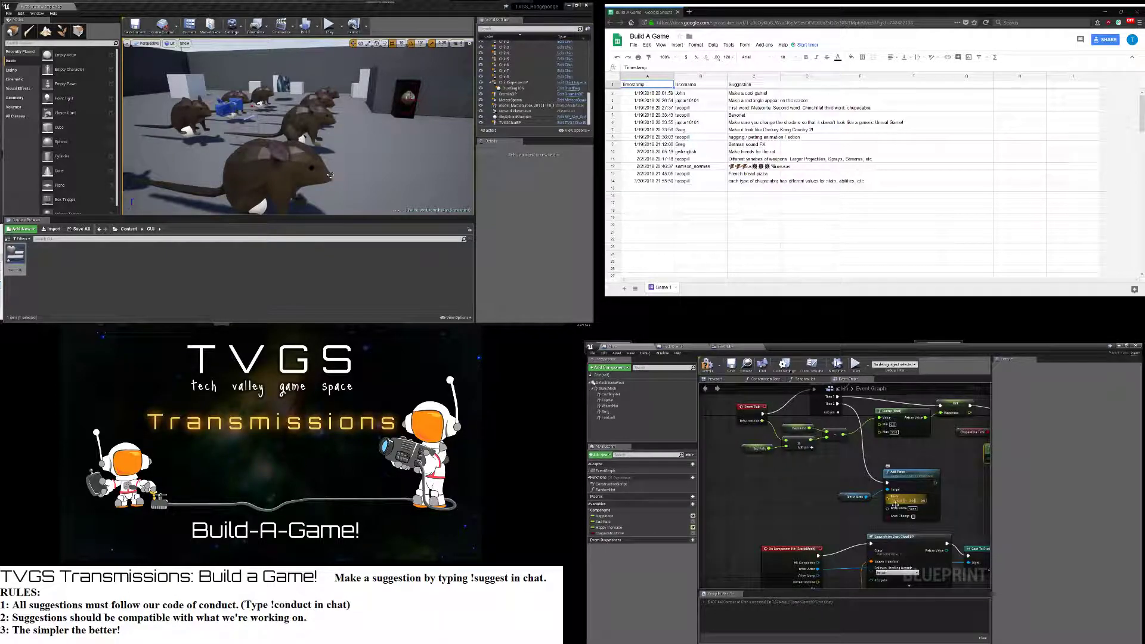
pyautogui.moveTo(888, 500); pyautogui.dragTo(868, 548)
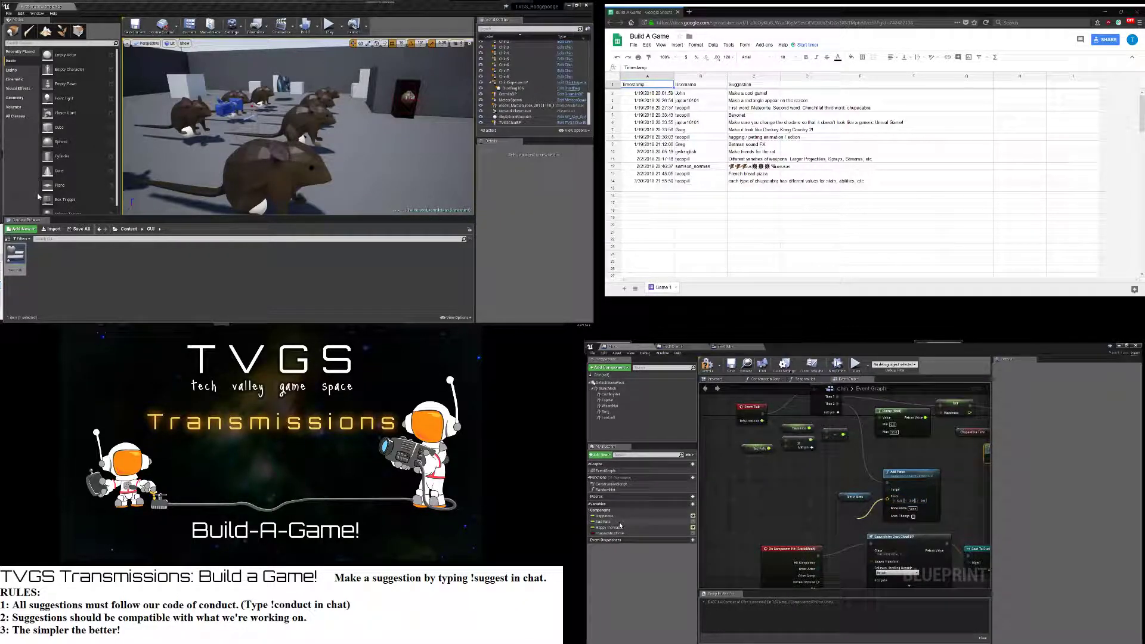
pyautogui.click(918, 477)
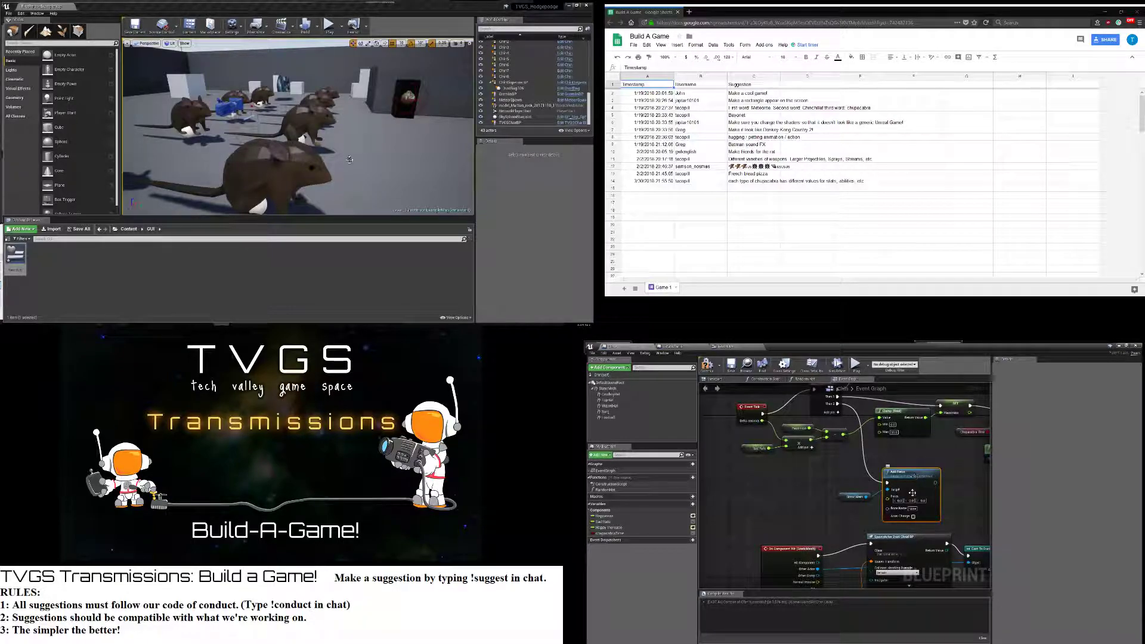
pyautogui.keyDown('ctrl'); pyautogui.moveTo(887, 501); pyautogui.dragTo(869, 517); pyautogui.keyUp('ctrl')
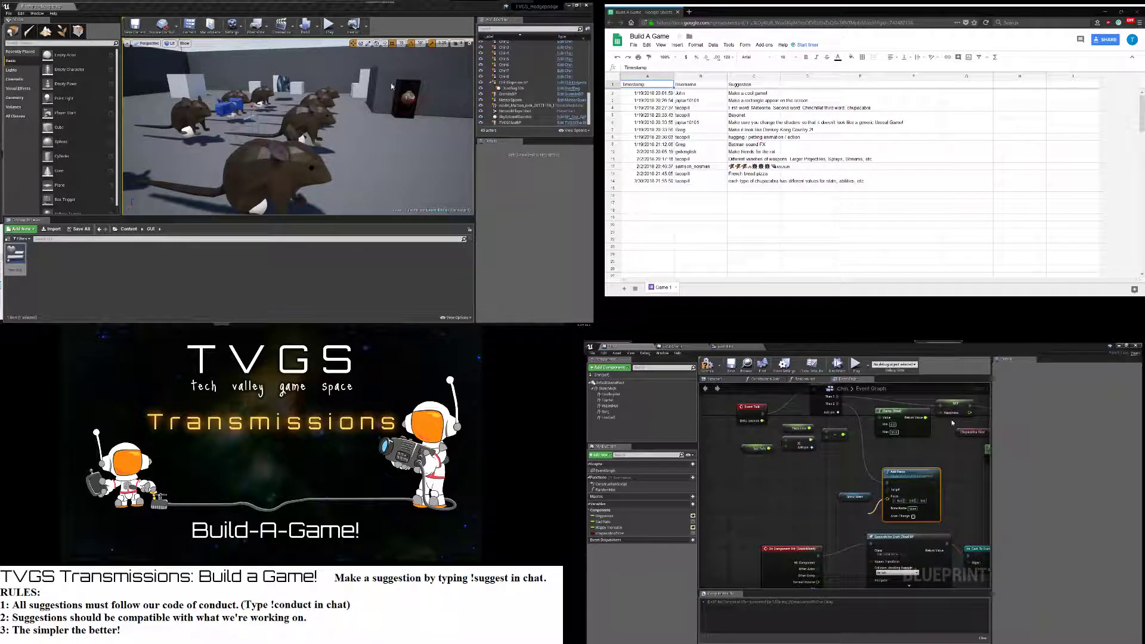
pyautogui.click(896, 586)
pyautogui.moveTo(878, 523); pyautogui.dragTo(836, 520)
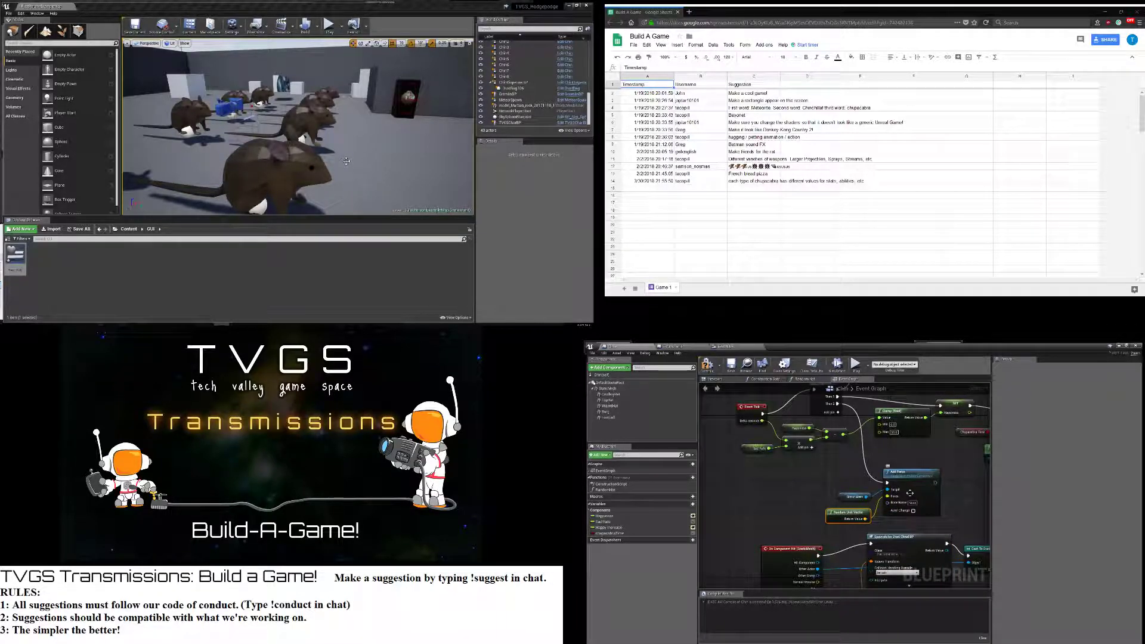
pyautogui.moveTo(914, 512); pyautogui.dragTo(897, 535, button='right')
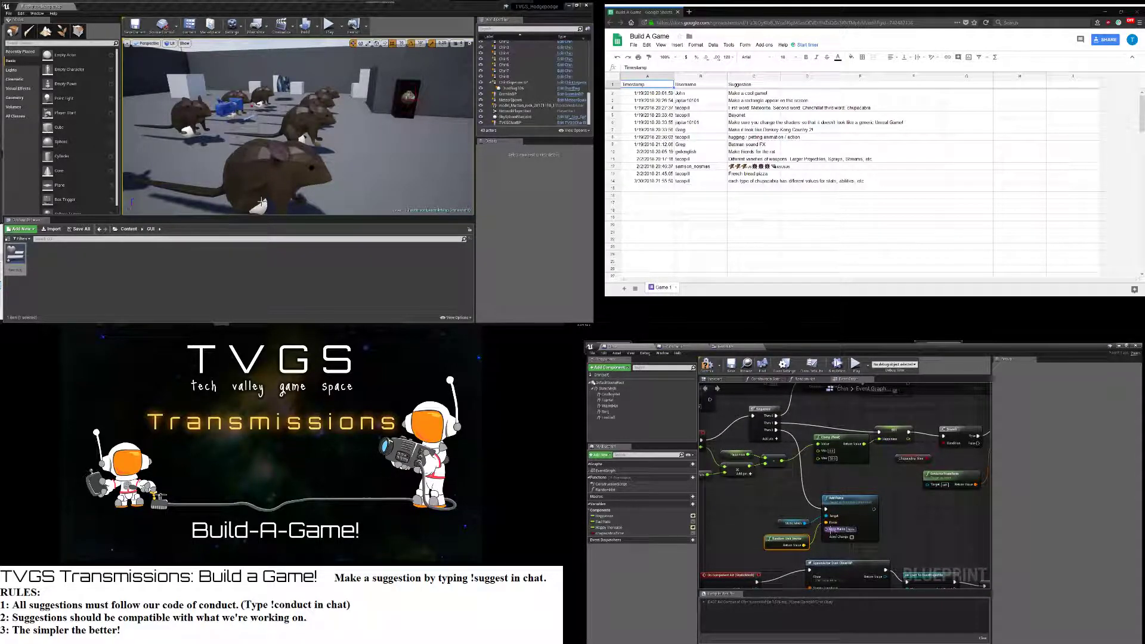
# Compile the Chin blueprint, play the level, walk up to the chins to observe the random force, and stop the session
pyautogui.click(711, 368)
pyautogui.doubleClick(1033, 346)
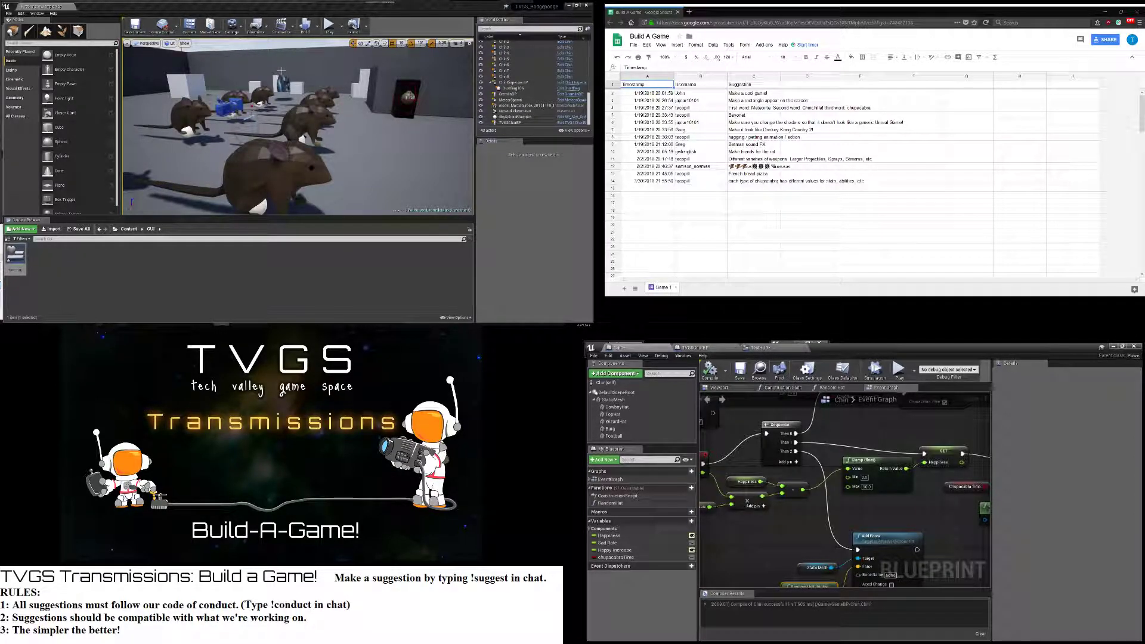
pyautogui.click(330, 25)
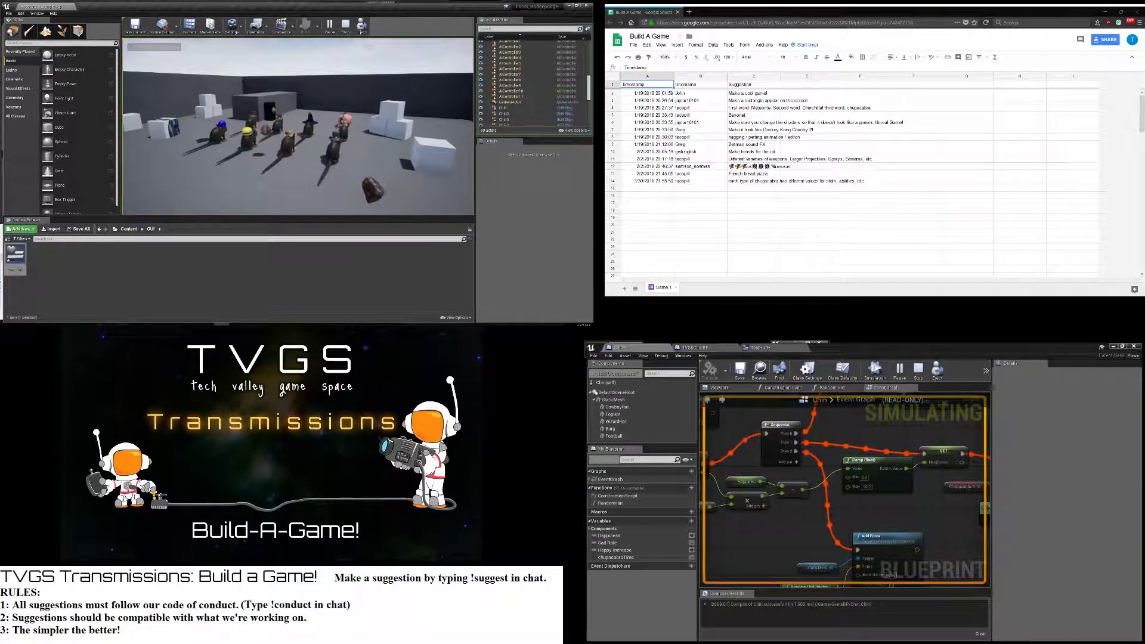
pyautogui.press('w')
pyautogui.press('w')
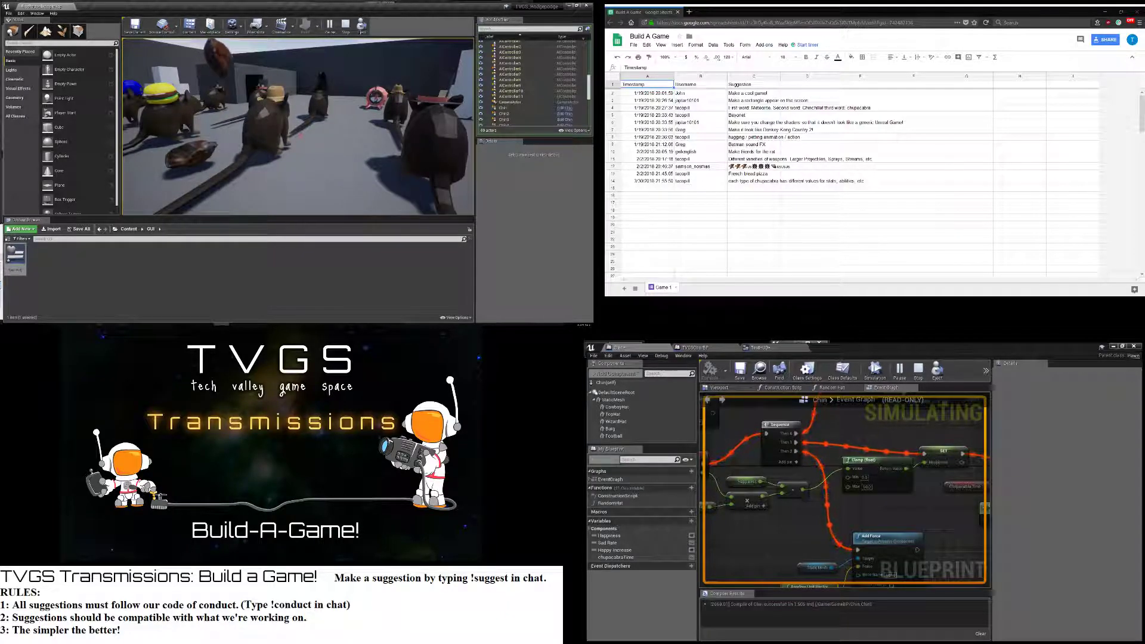
pyautogui.press('w')
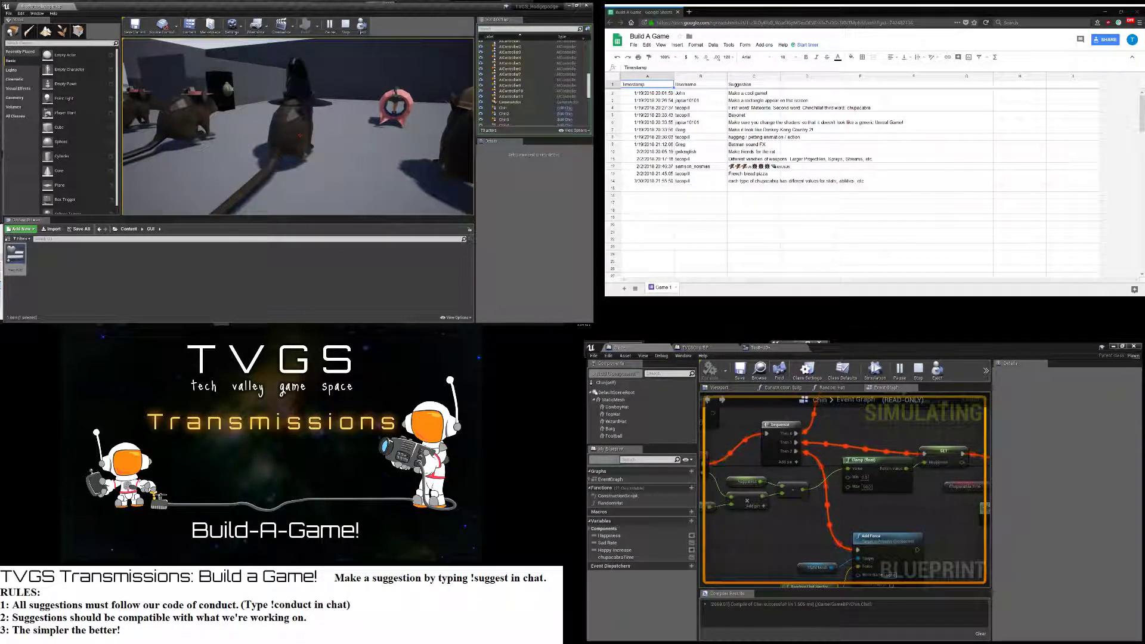
pyautogui.press('Escape')
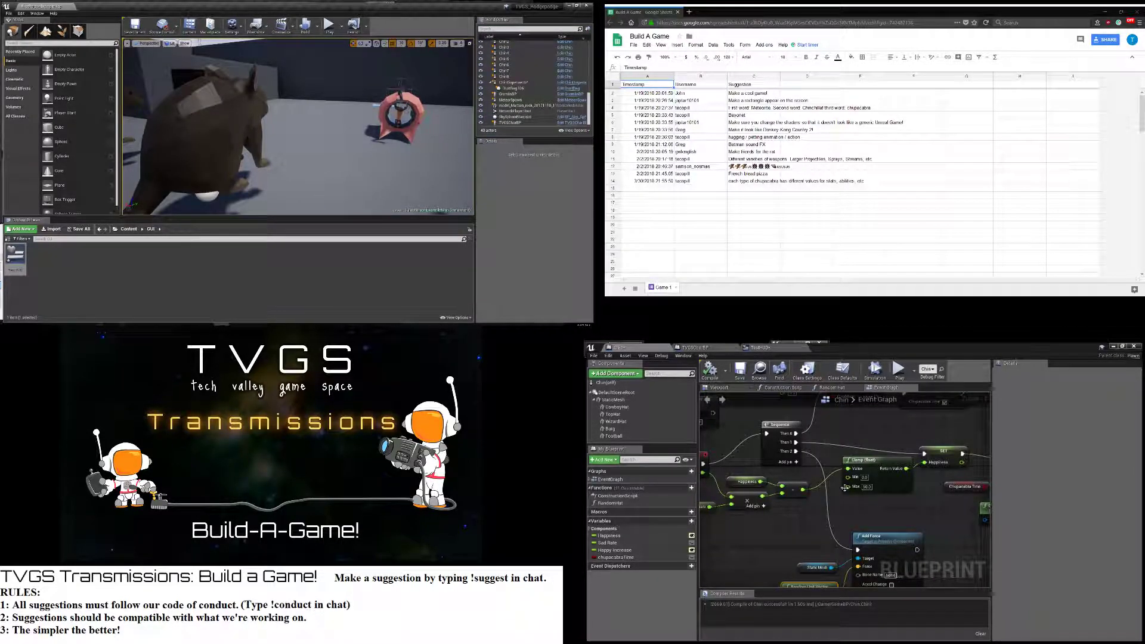
# Move the Random Unit Vector node away from Add Force and feed its return value into a new multiply node
pyautogui.scroll(-2, 838, 501)
pyautogui.moveTo(847, 513); pyautogui.dragTo(845, 458, button='right')
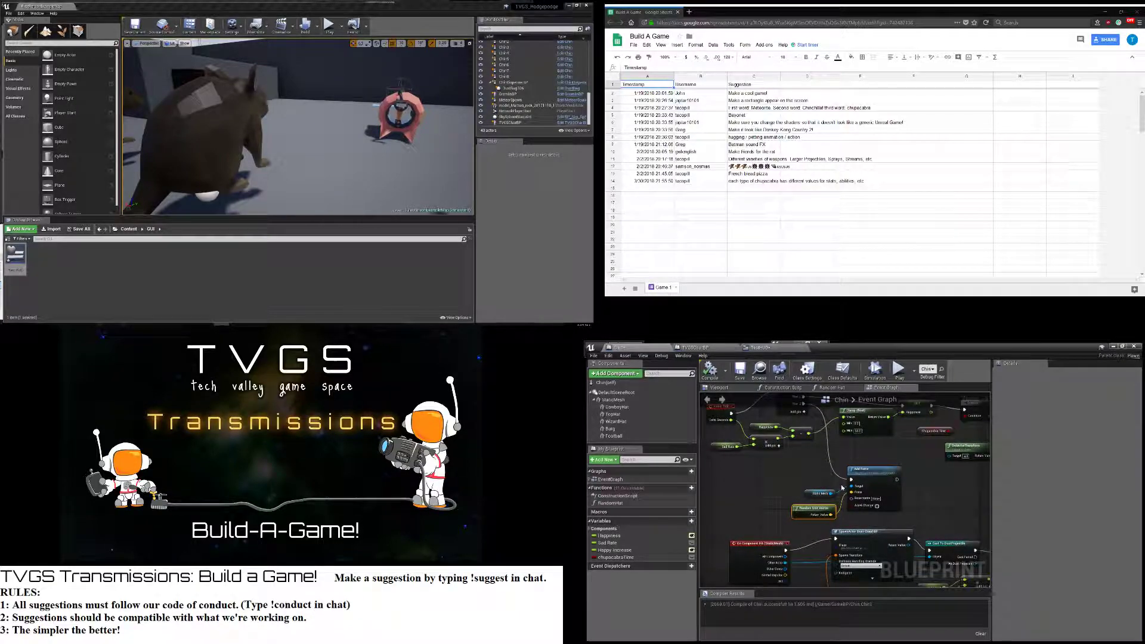
pyautogui.scroll(1, 853, 501)
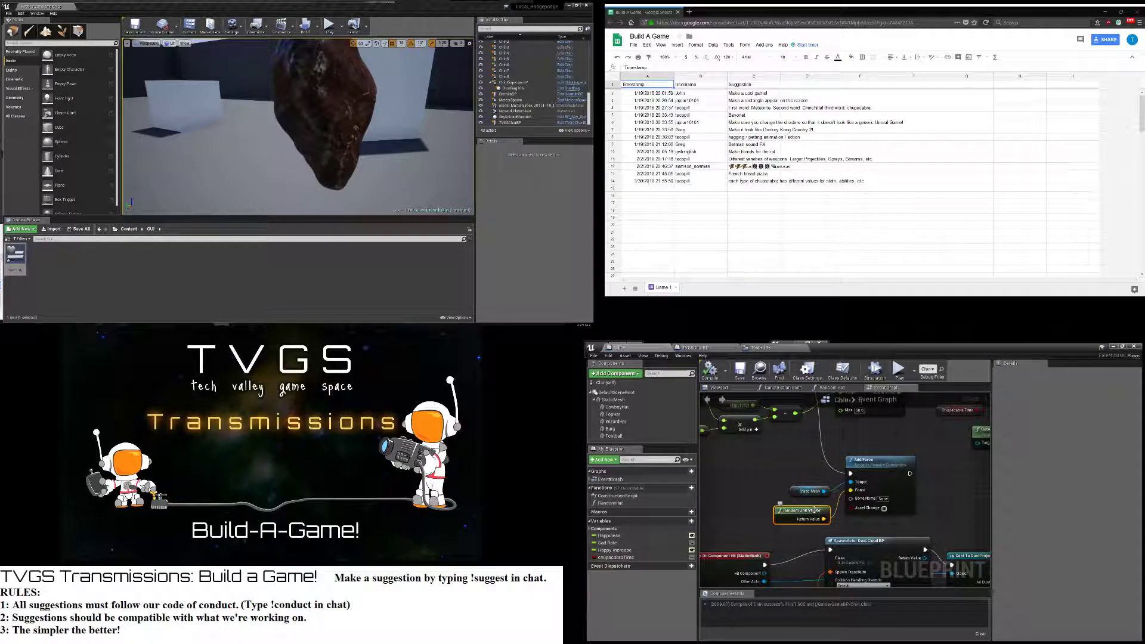
pyautogui.moveTo(814, 509)
pyautogui.mouseDown()
pyautogui.moveTo(758, 505)
pyautogui.moveTo(790, 519)
pyautogui.moveTo(814, 512)
pyautogui.mouseUp()
pyautogui.click(826, 486)
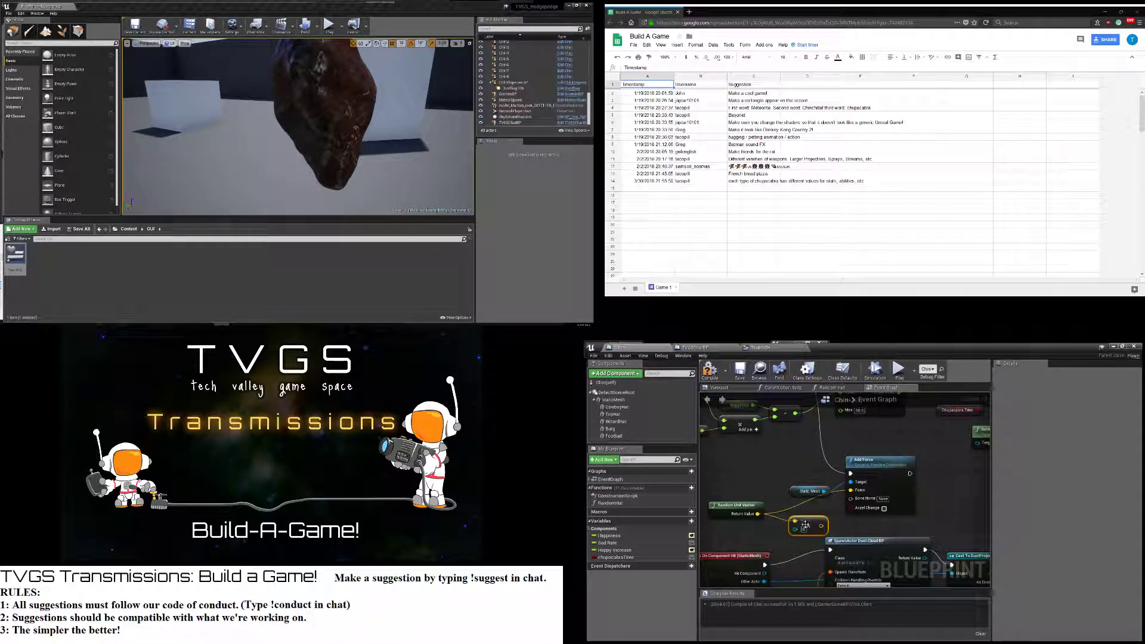
# Add a Random Integer node as the multiply node's second input and connect the product to Add Force's Force input
pyautogui.moveTo(794, 529); pyautogui.dragTo(730, 531)
pyautogui.press('Return')
pyautogui.moveTo(790, 544); pyautogui.dragTo(870, 525, button='right')
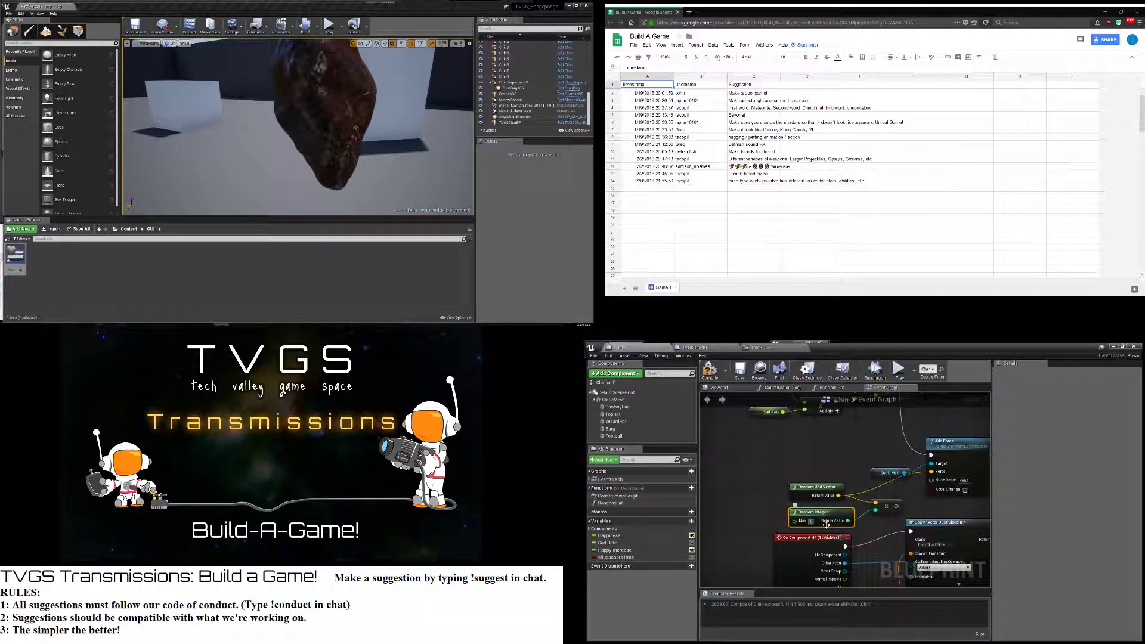
pyautogui.moveTo(896, 506); pyautogui.dragTo(932, 471)
pyautogui.moveTo(881, 508); pyautogui.dragTo(867, 489, button='right')
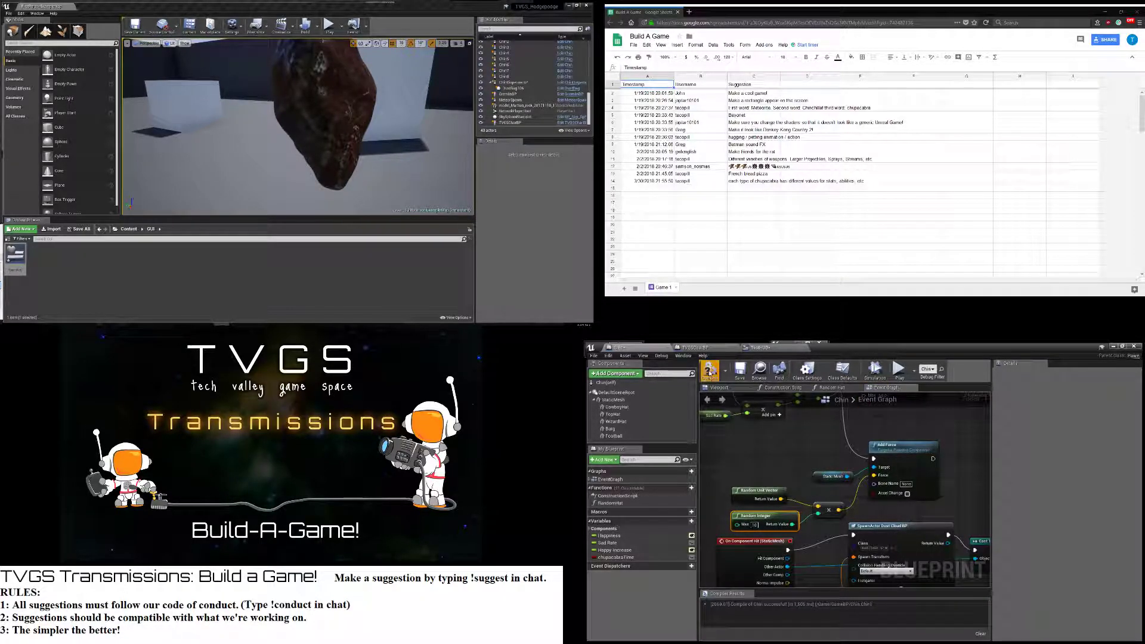
# Play-test the level with the scaled random force, stop it, and review the Random Integer and Add Force nodes
pyautogui.click(899, 371)
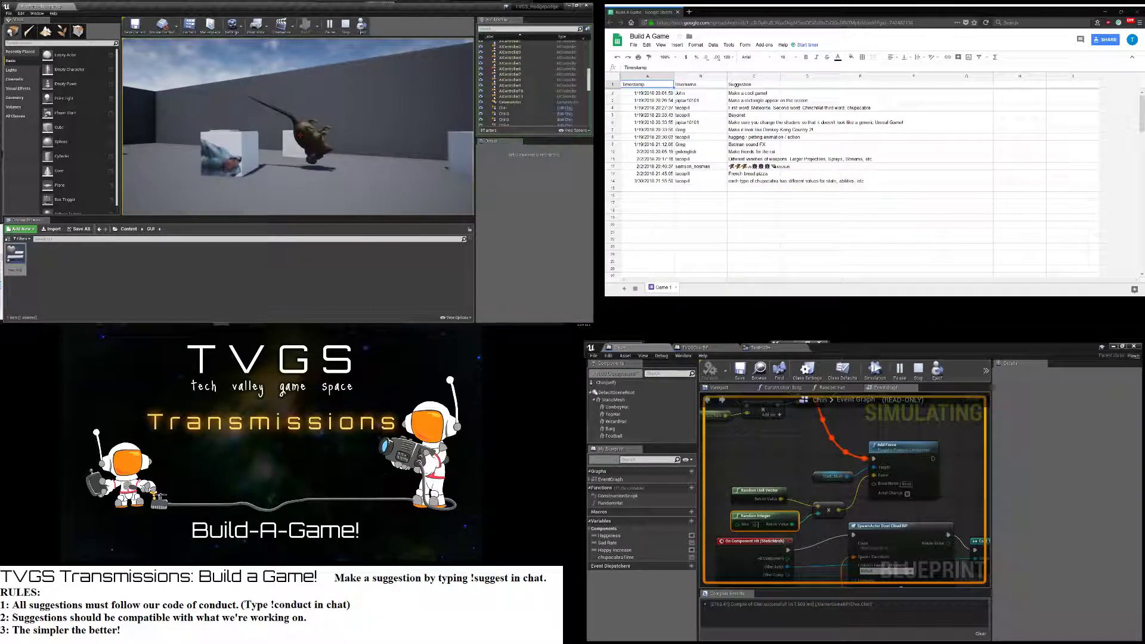
pyautogui.press('Escape')
pyautogui.moveTo(257, 131); pyautogui.dragTo(245, 155, button='right')
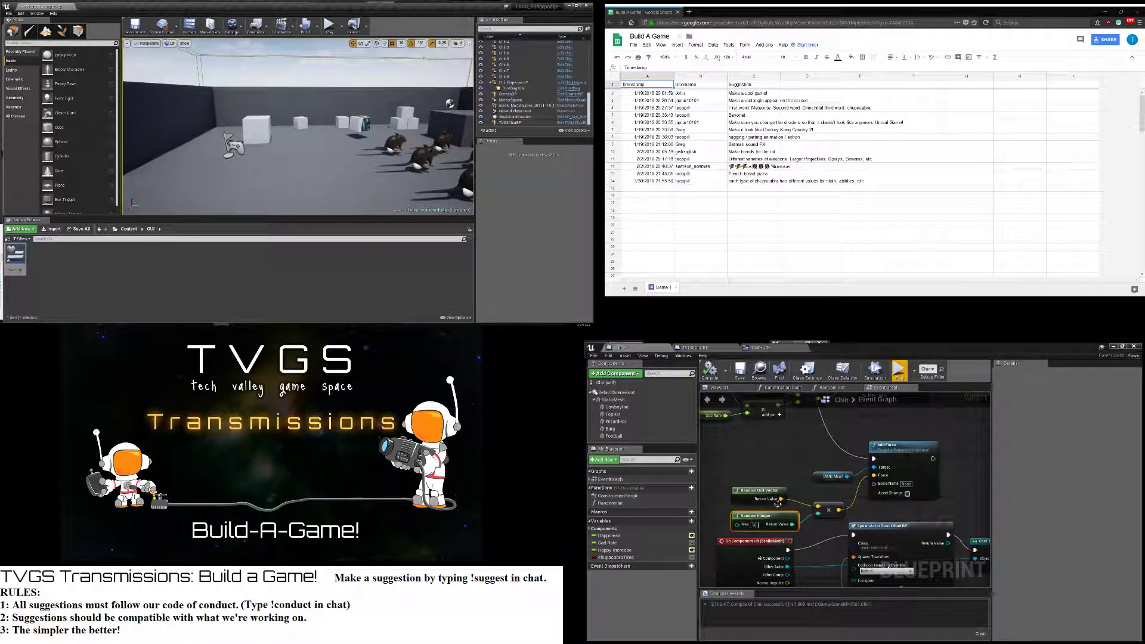
pyautogui.moveTo(900, 496); pyautogui.dragTo(975, 513, button='right')
pyautogui.moveTo(937, 422); pyautogui.dragTo(939, 420, button='right')
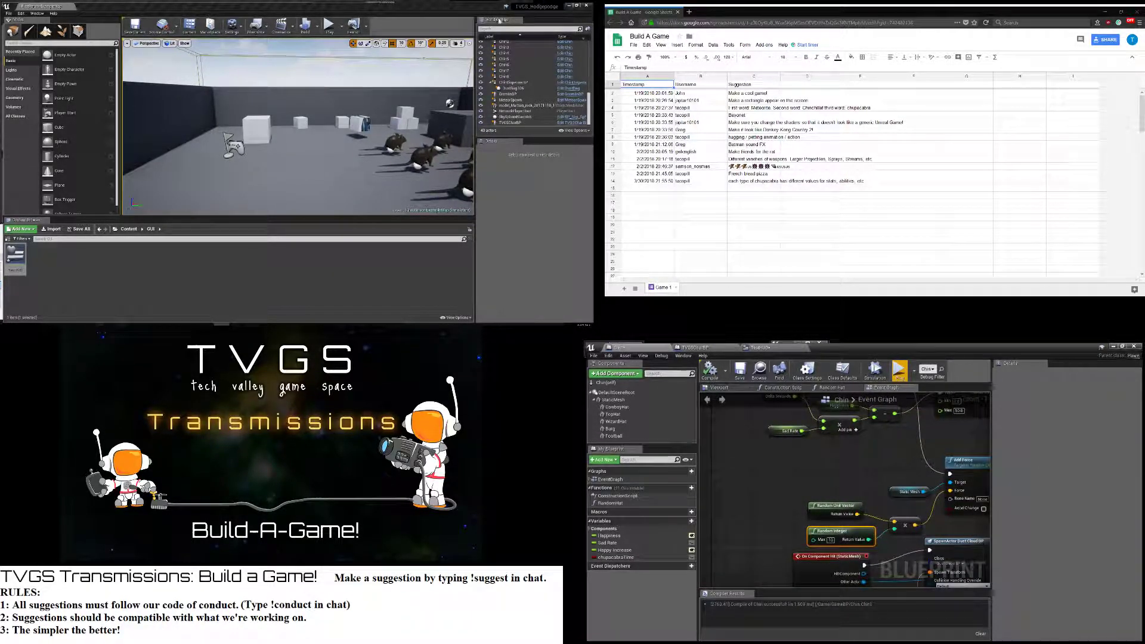
pyautogui.moveTo(798, 494); pyautogui.dragTo(870, 434, button='right')
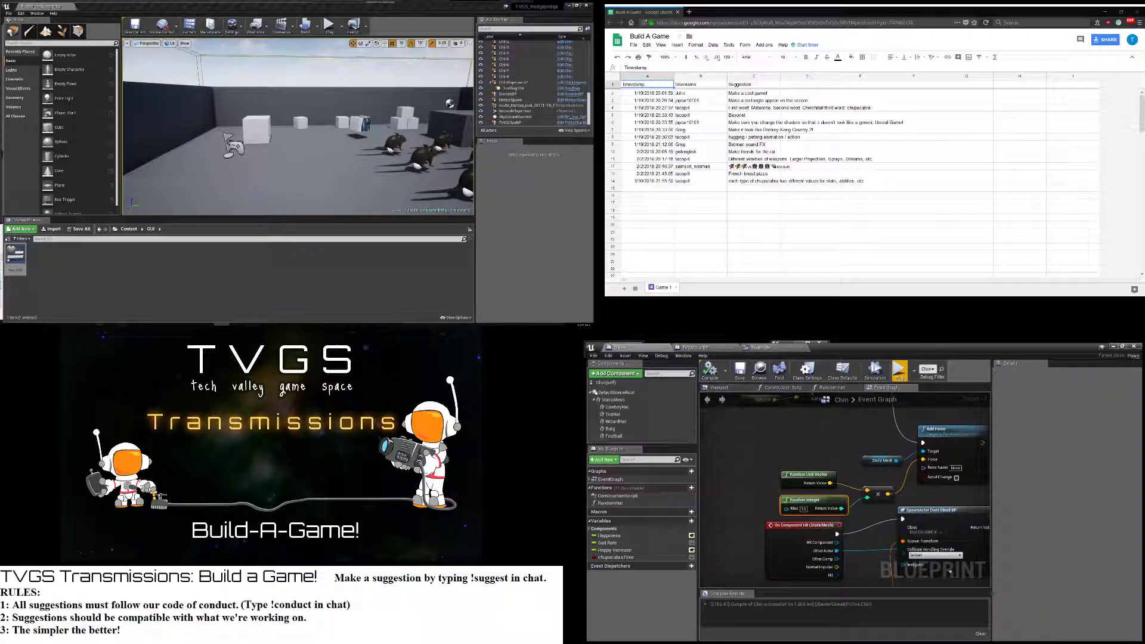
# Open a new tab in the web browser, start entering a search, and clear the entered text
pyautogui.click(689, 11)
pyautogui.write('sajidom')
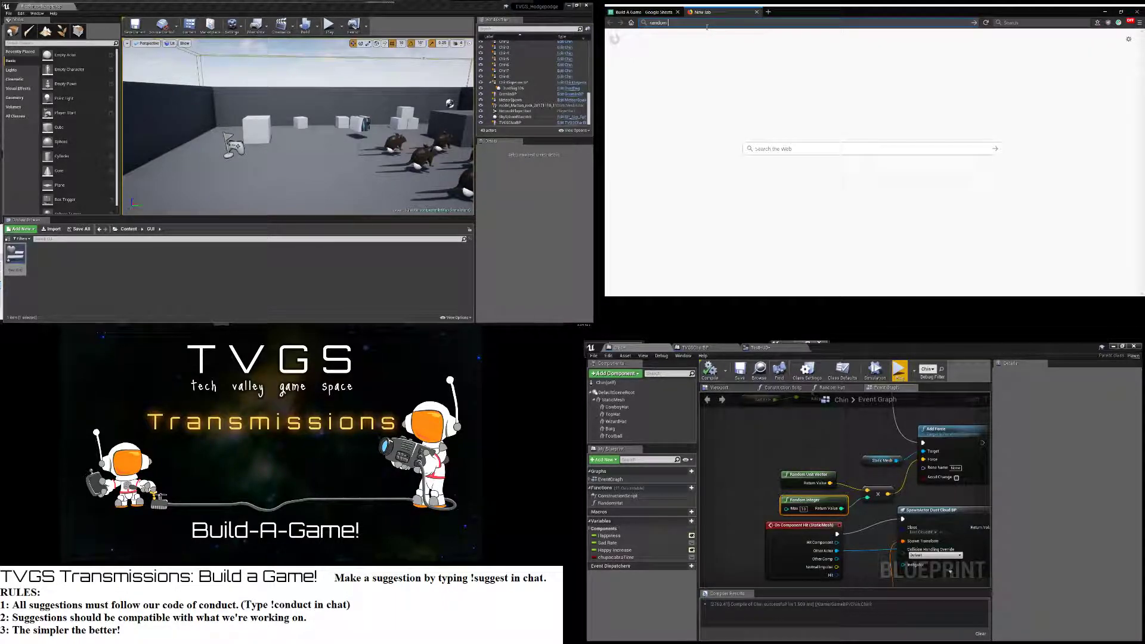
pyautogui.press('BackSpace')
pyautogui.press('BackSpace')
pyautogui.press('BackSpace')
pyautogui.press('BackSpace')
pyautogui.press('BackSpace')
pyautogui.press('BackSpace')
pyautogui.press('BackSpace')
pyautogui.press('BackSpace')
pyautogui.press('BackSpace')
pyautogui.press('Escape')
# Return to the Chin event graph and examine the Event Tick, Sequence and Add Force chains, including the whole graph's layout
pyautogui.doubleClick(881, 348)
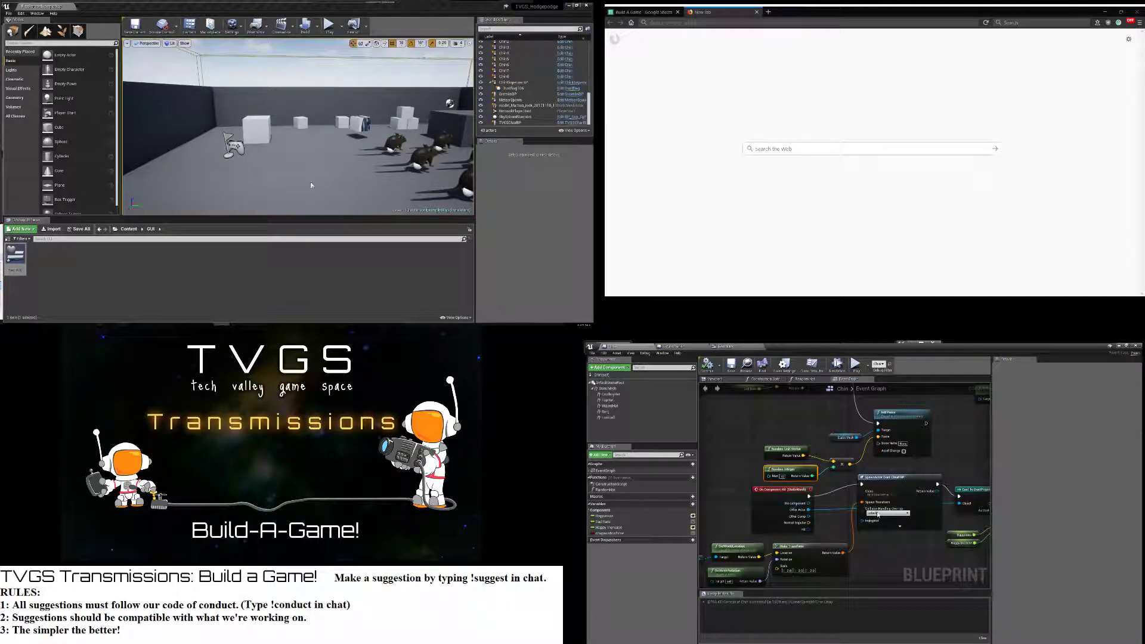
pyautogui.scroll(-1, 862, 517)
pyautogui.scroll(-4, 862, 517)
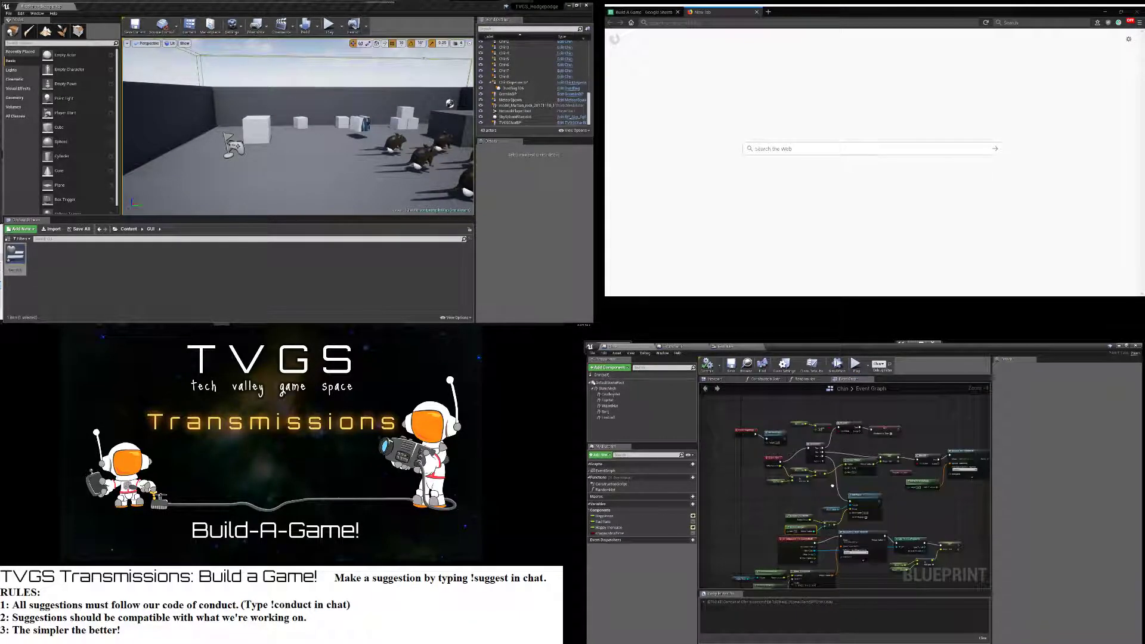
pyautogui.scroll(3, 847, 482)
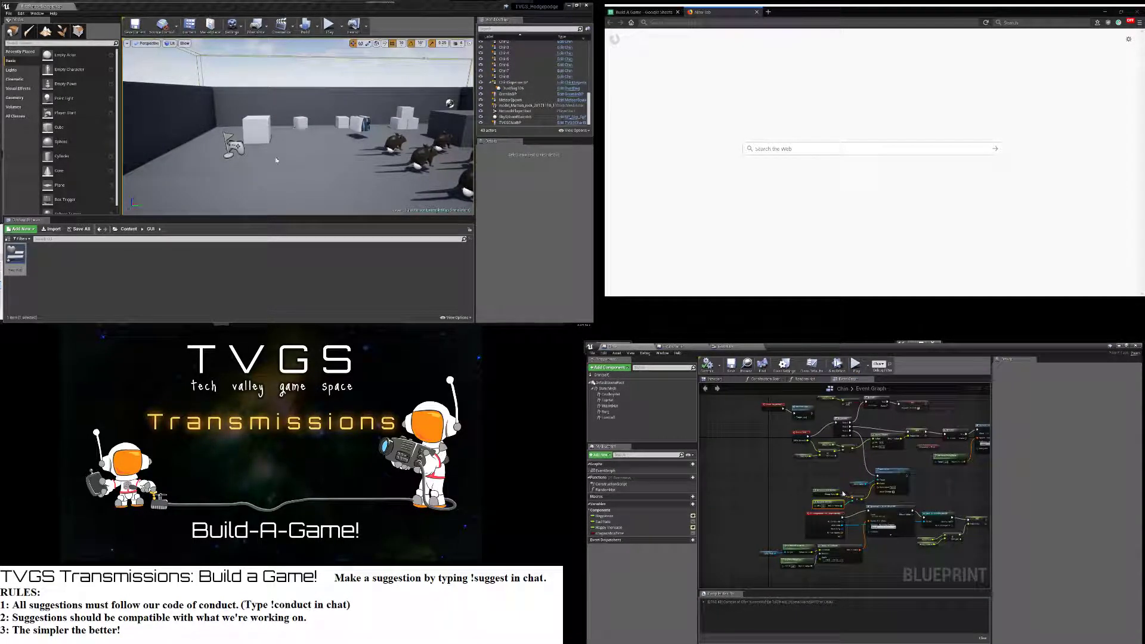
pyautogui.scroll(3, 838, 501)
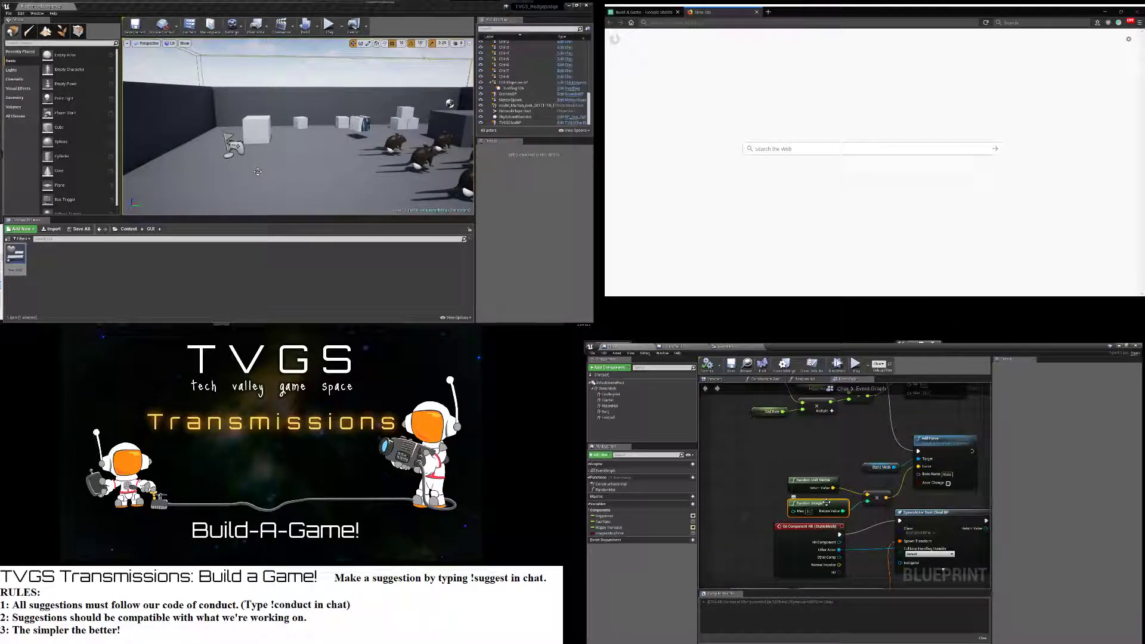
pyautogui.moveTo(826, 503); pyautogui.dragTo(865, 585, button='right')
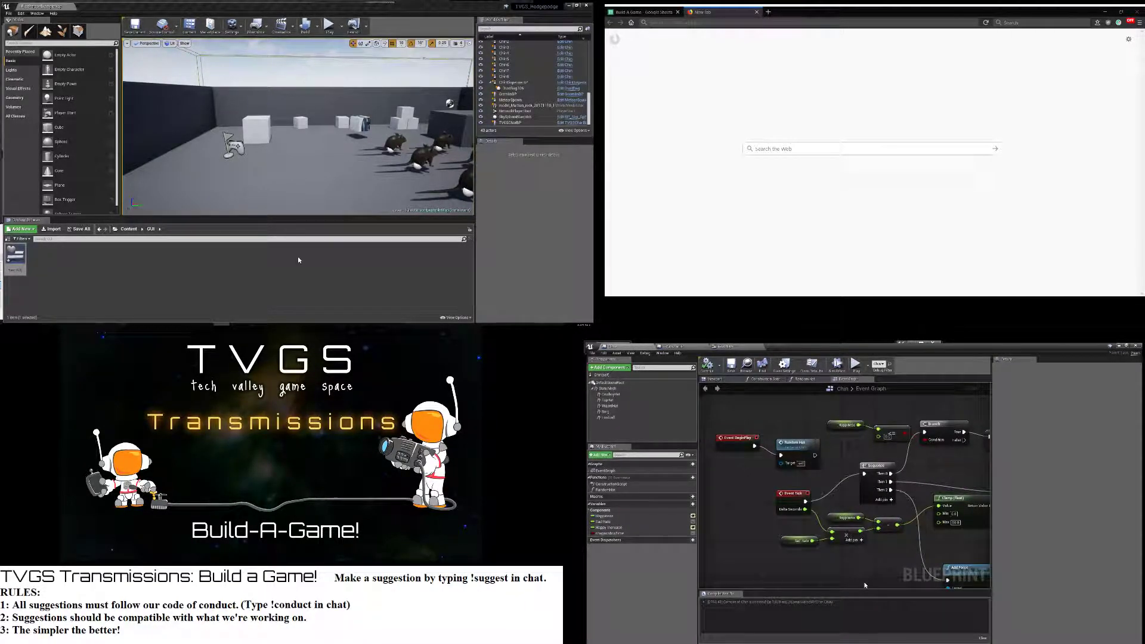
pyautogui.moveTo(923, 479); pyautogui.dragTo(839, 477, button='right')
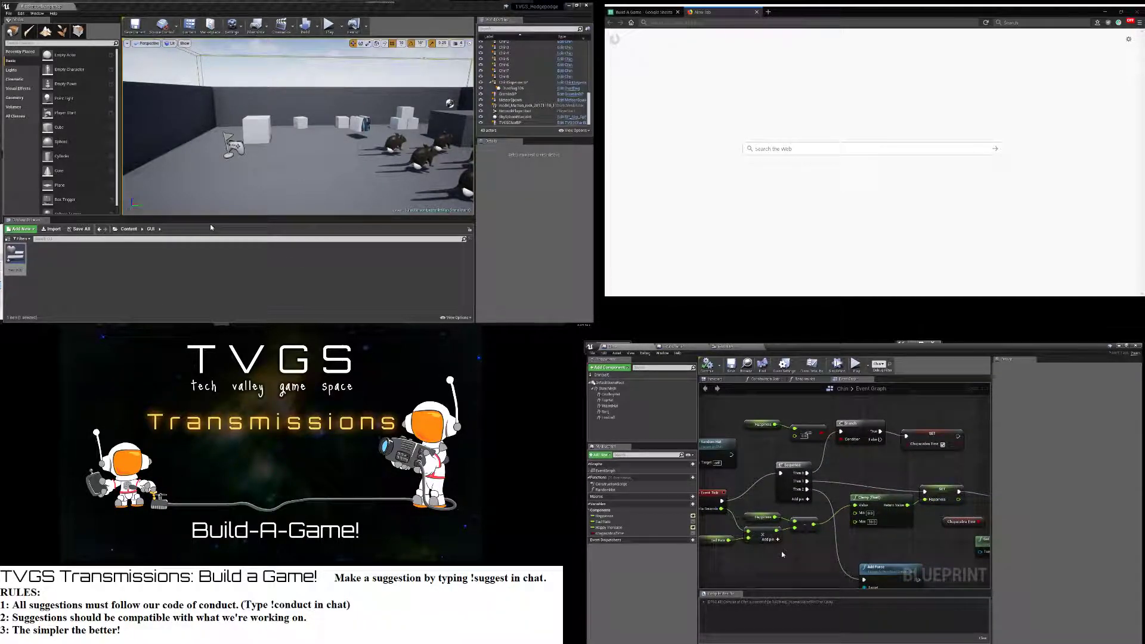
pyautogui.moveTo(826, 549); pyautogui.dragTo(874, 547, button='right')
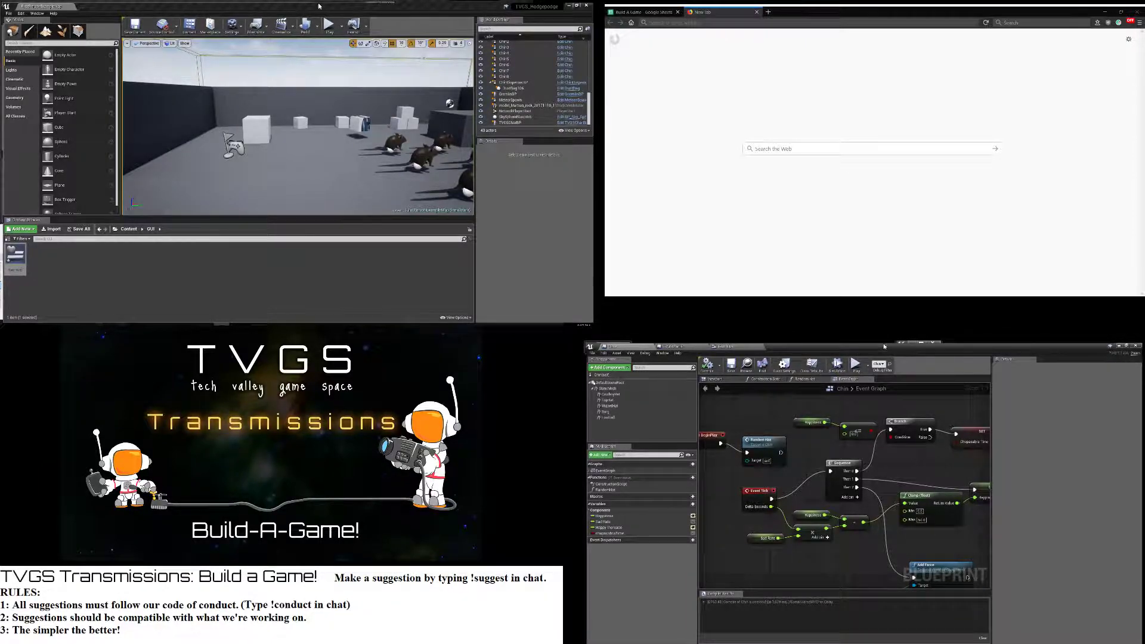
pyautogui.click(1119, 346)
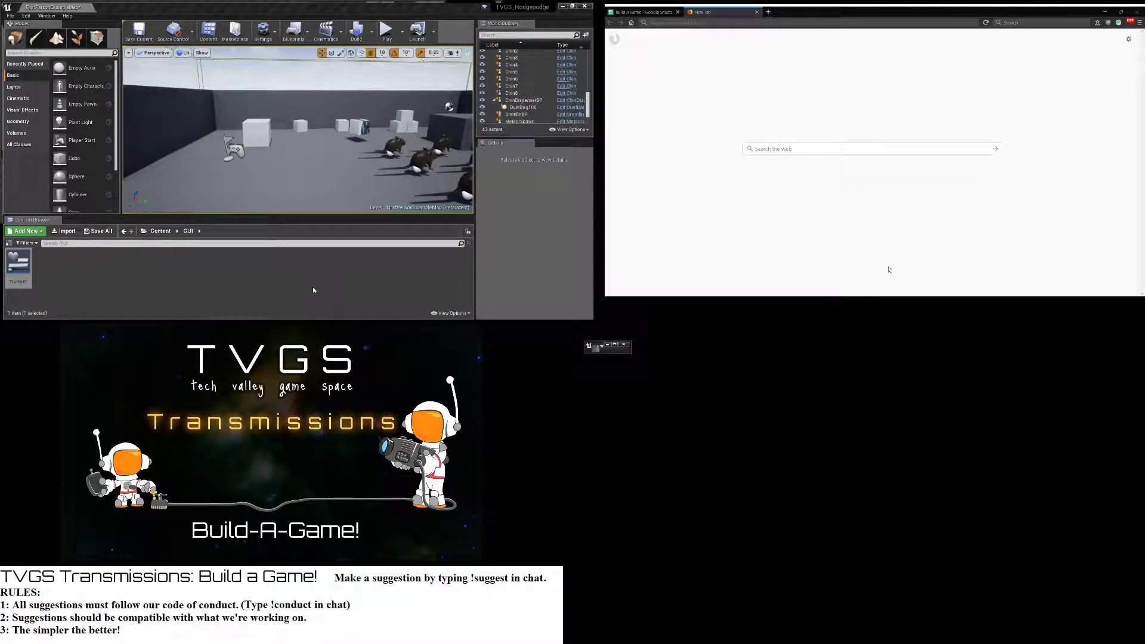
pyautogui.click(614, 345)
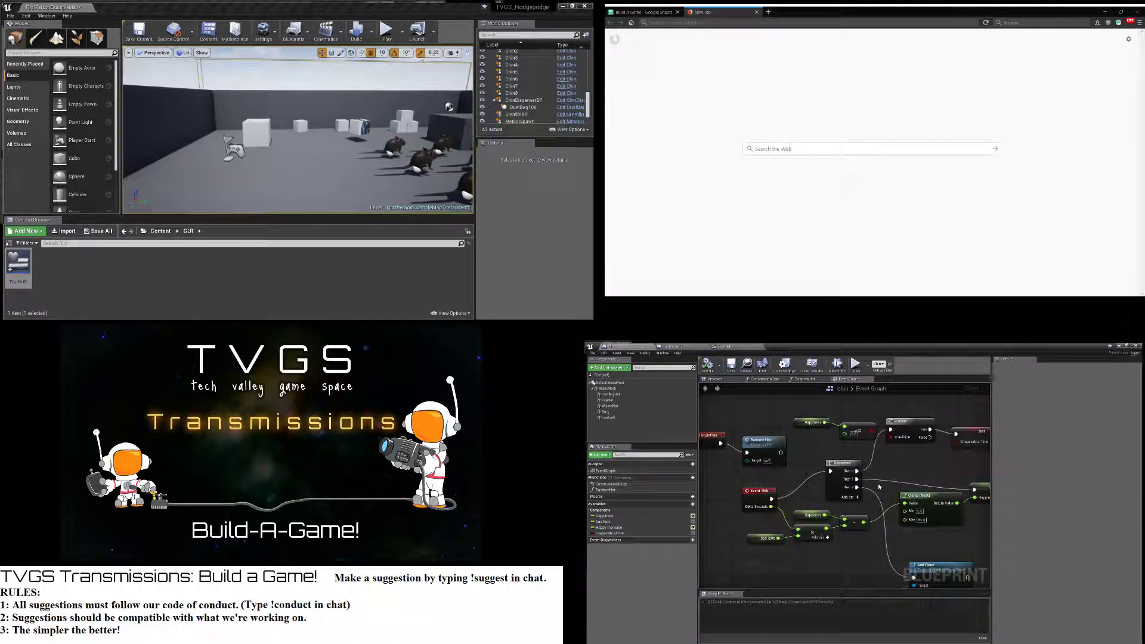
pyautogui.scroll(-2, 876, 495)
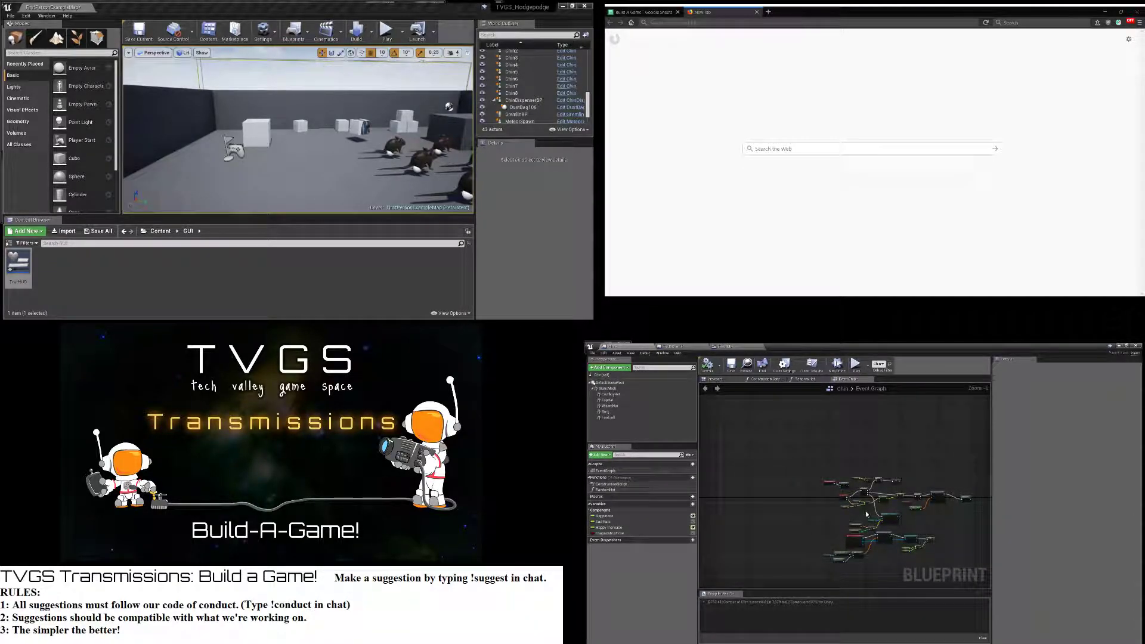
pyautogui.moveTo(865, 515); pyautogui.dragTo(854, 538, button='right')
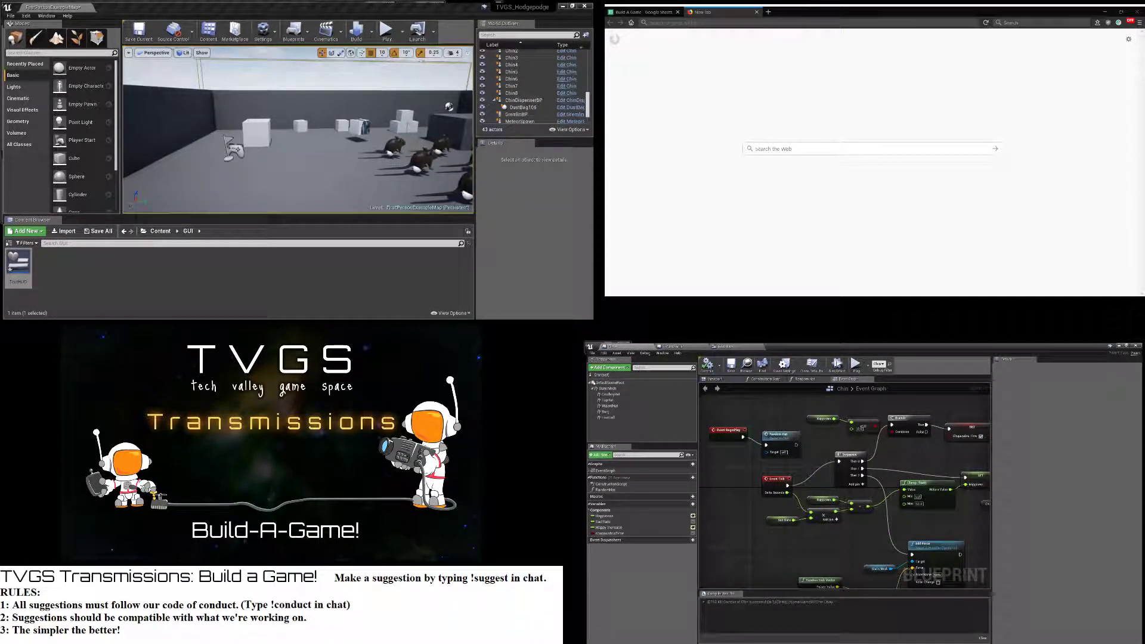
# Switch to the web browser and search for "unreal add force"
pyautogui.click(632, 259)
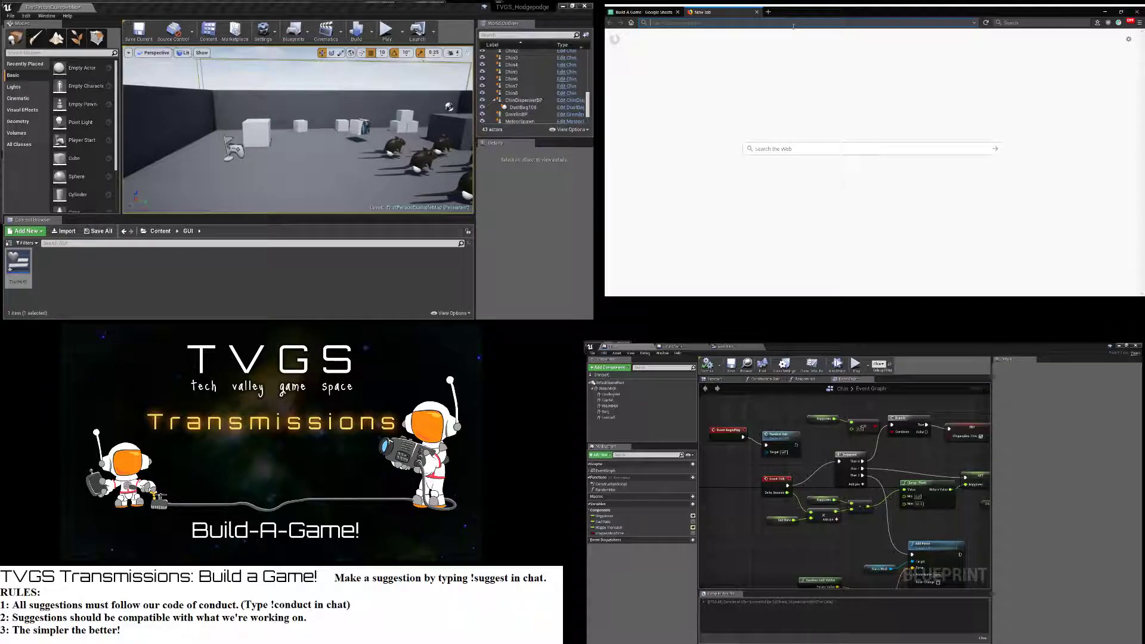
pyautogui.write('unreal add for')
pyautogui.write('ce')
pyautogui.press('Return')
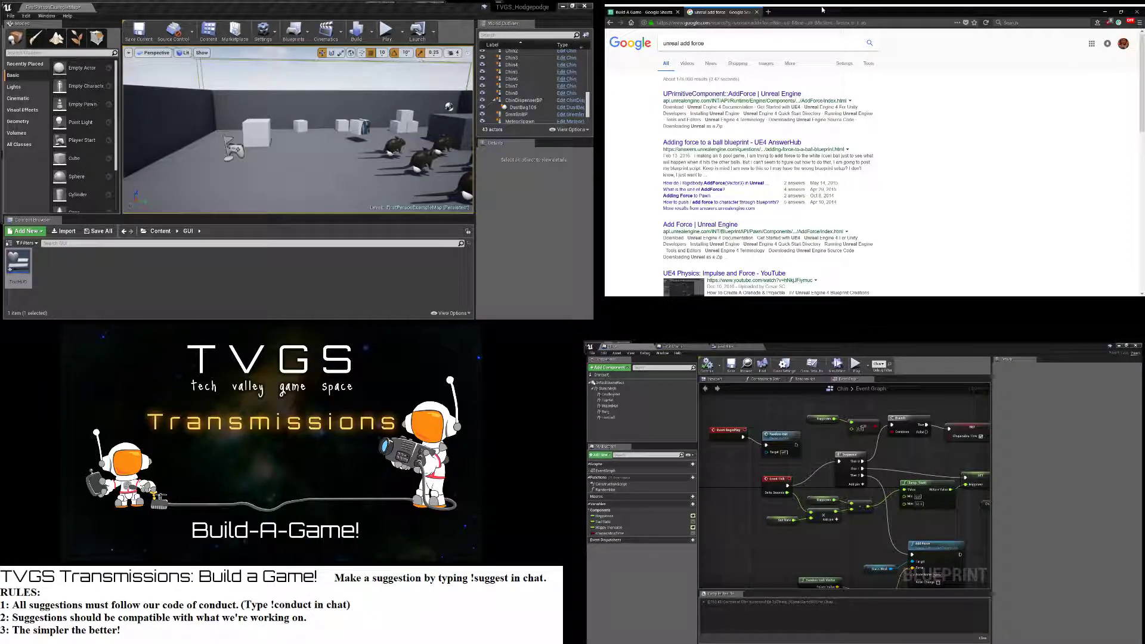
# Look through the search results, open the AnswerHub question on adding force to a ball blueprint, and return to the results
pyautogui.scroll(-3, 806, 125)
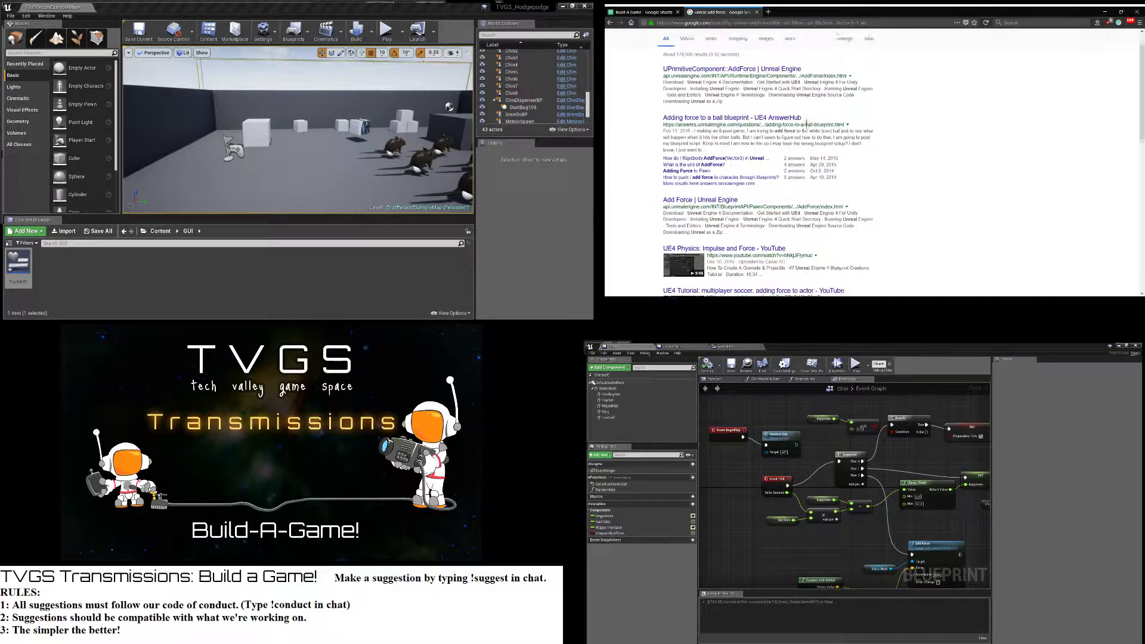
pyautogui.scroll(3, 806, 124)
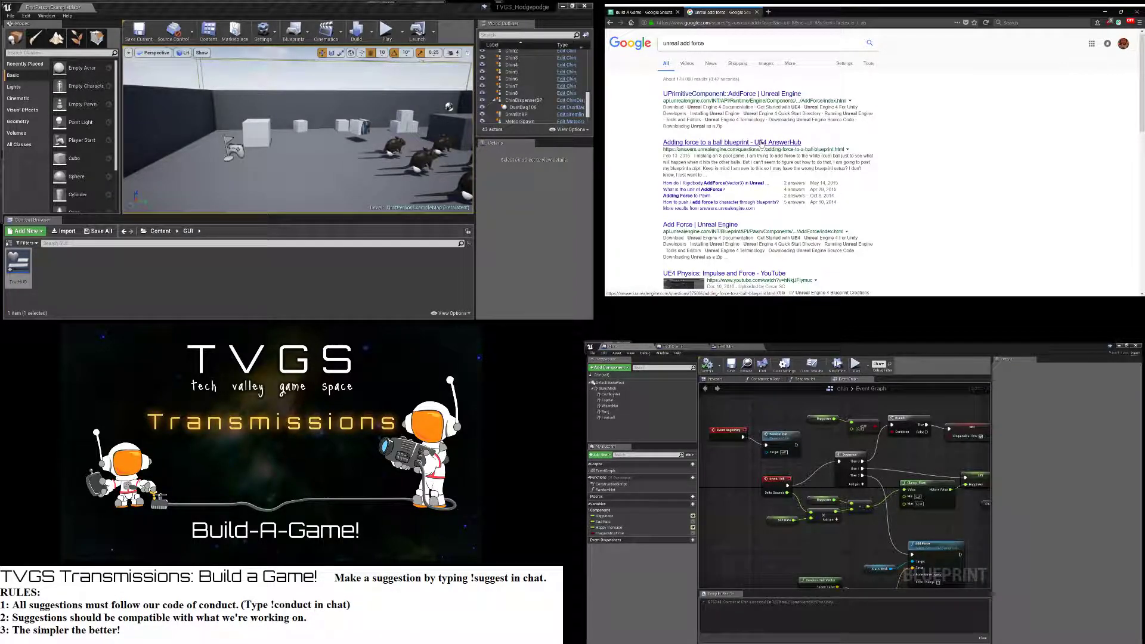
pyautogui.scroll(-2, 761, 144)
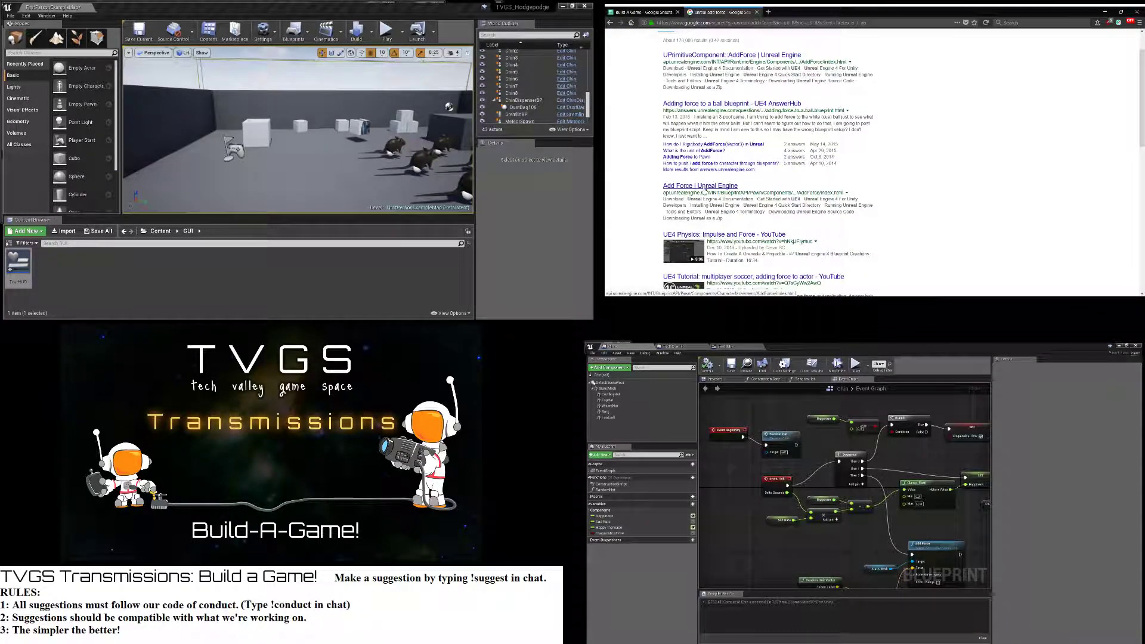
pyautogui.click(747, 106)
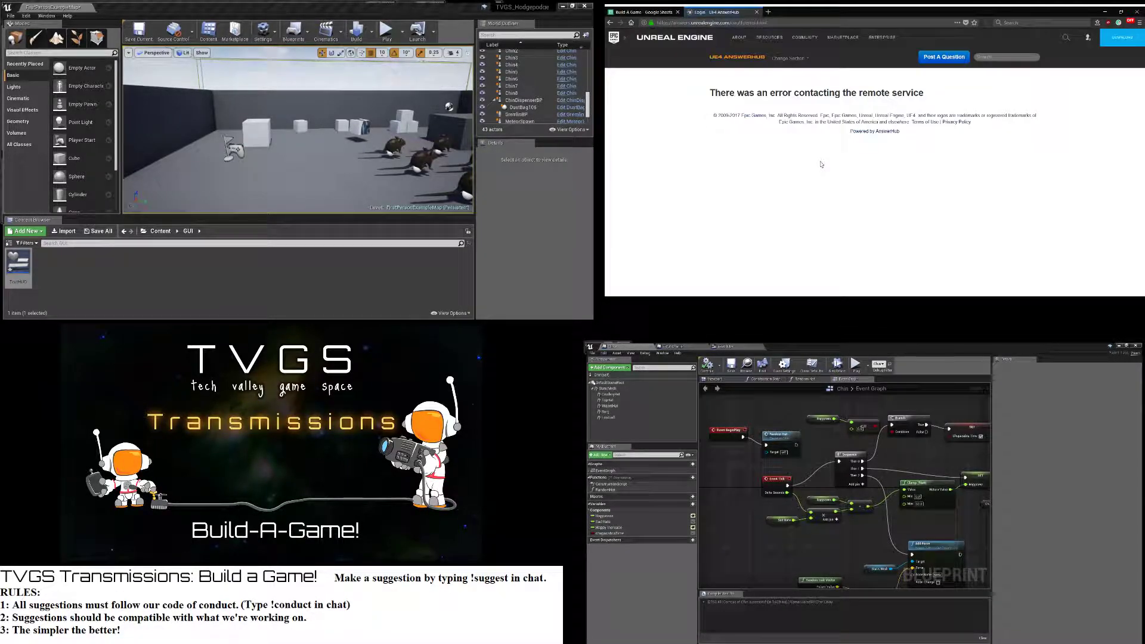
pyautogui.click(610, 23)
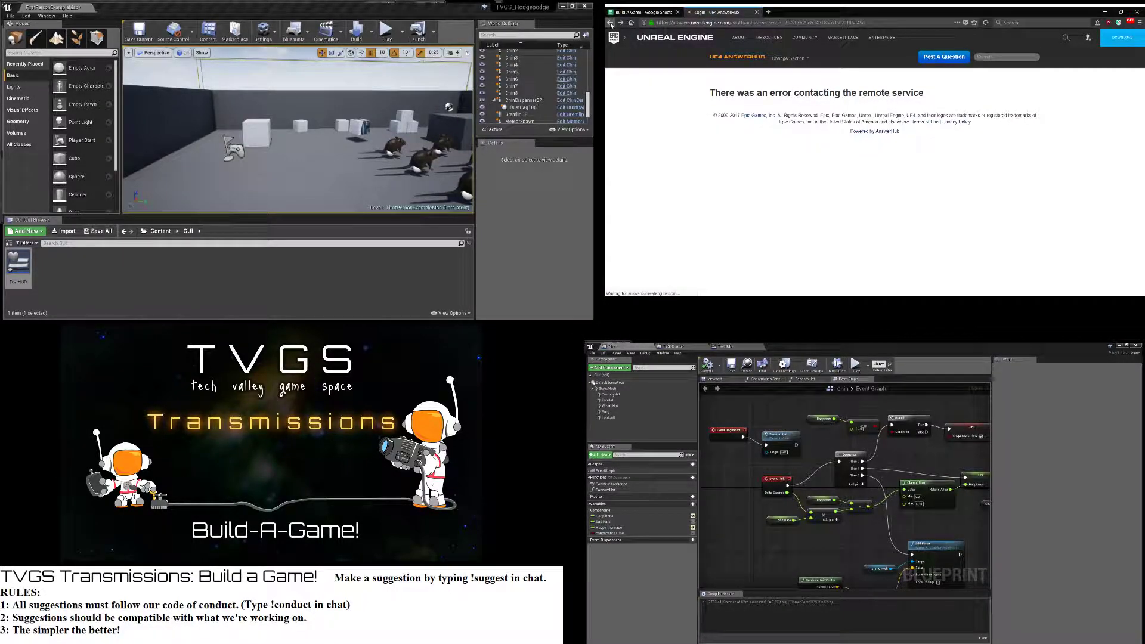
pyautogui.click(610, 24)
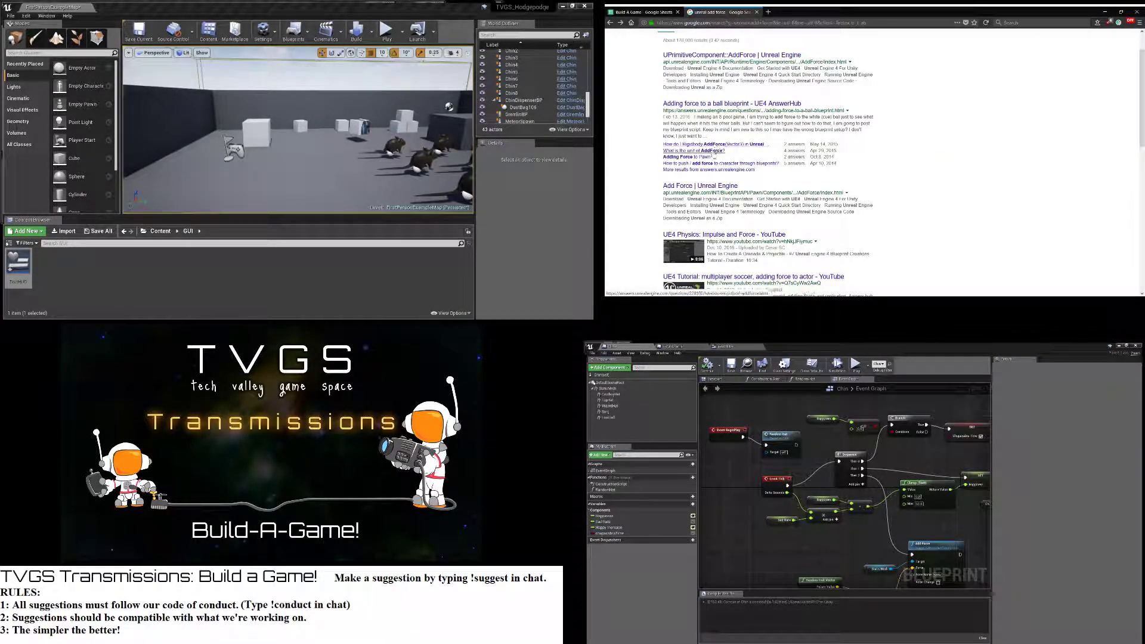
# Open the UPrimitiveComponent::AddForce documentation in a new tab, read its remarks and parameters, and close it
pyautogui.scroll(1, 729, 119)
pyautogui.middleClick(733, 94)
pyautogui.click(821, 9)
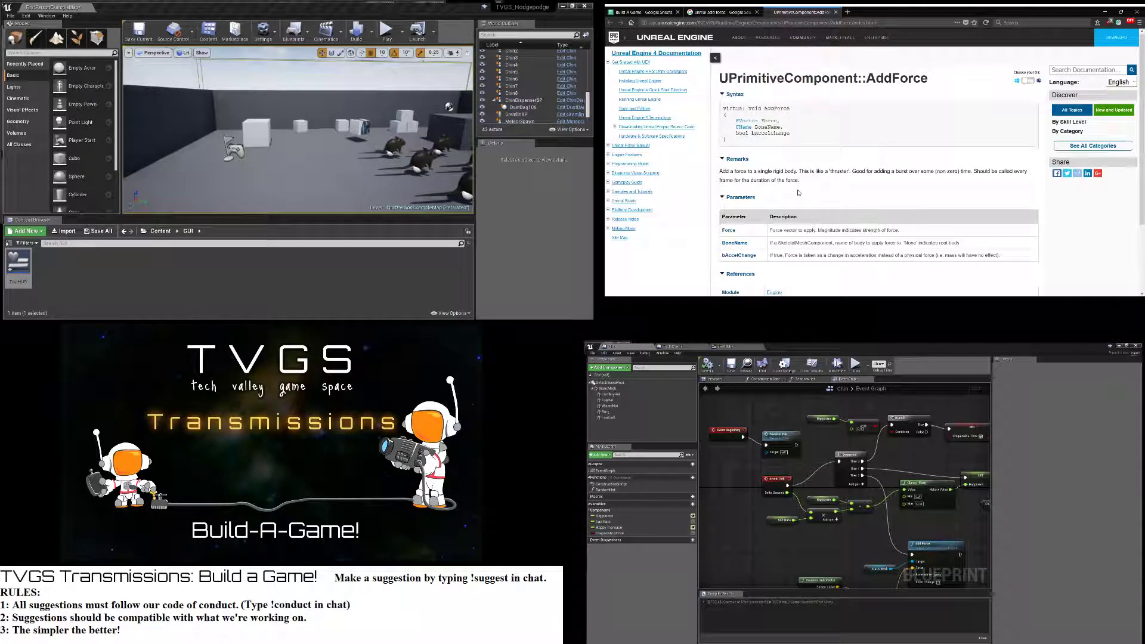
pyautogui.scroll(-2, 799, 192)
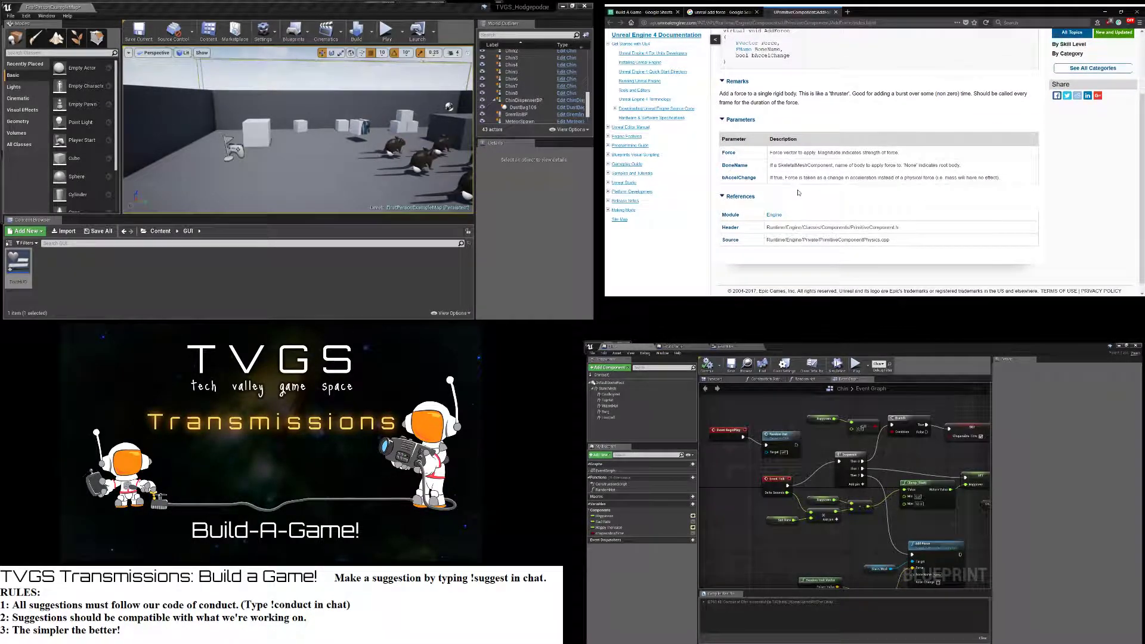
pyautogui.scroll(-1, 798, 192)
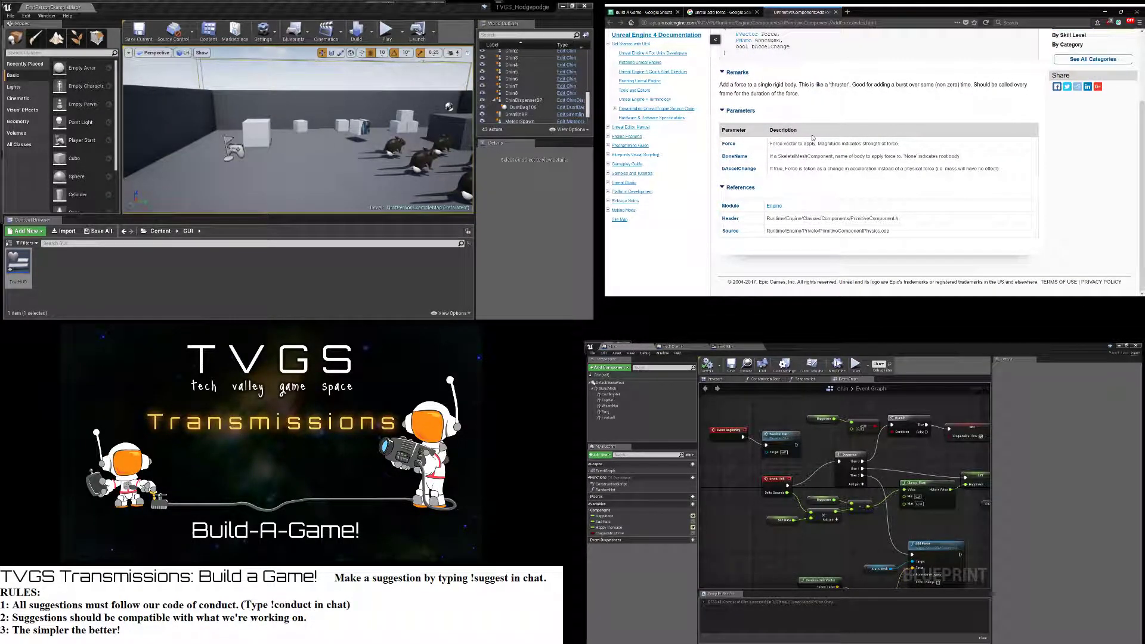
pyautogui.hotkey('ctrl', 'w')
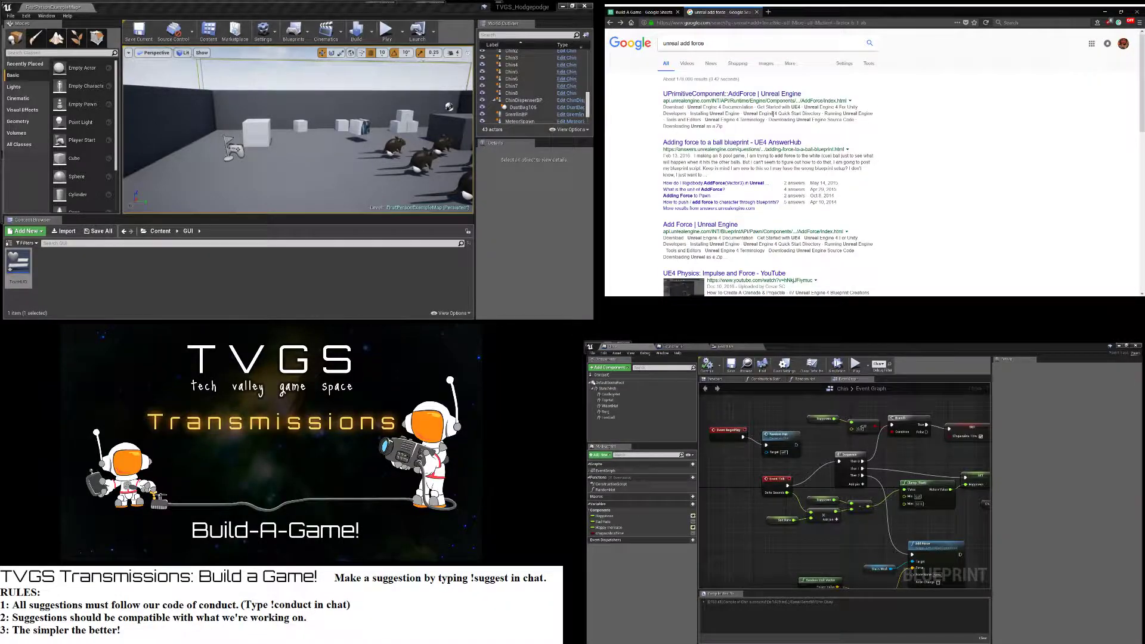
# Open the "Adding Force to an Actor" tutorial from the results, read through its code and blueprint sections, and close it
pyautogui.scroll(-5, 771, 149)
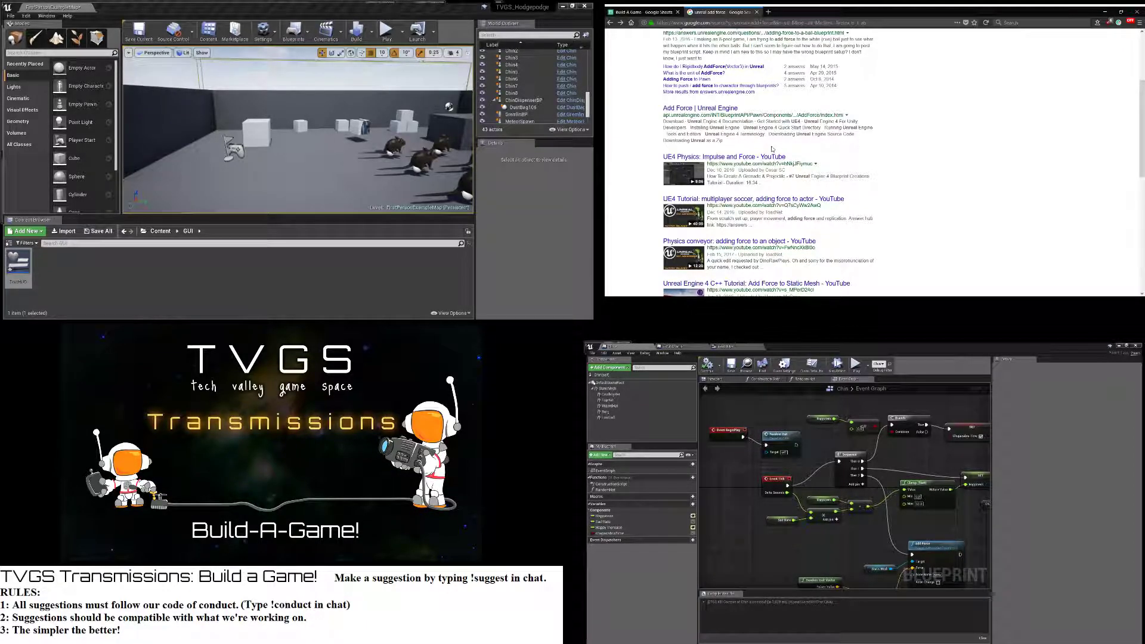
pyautogui.scroll(-5, 750, 152)
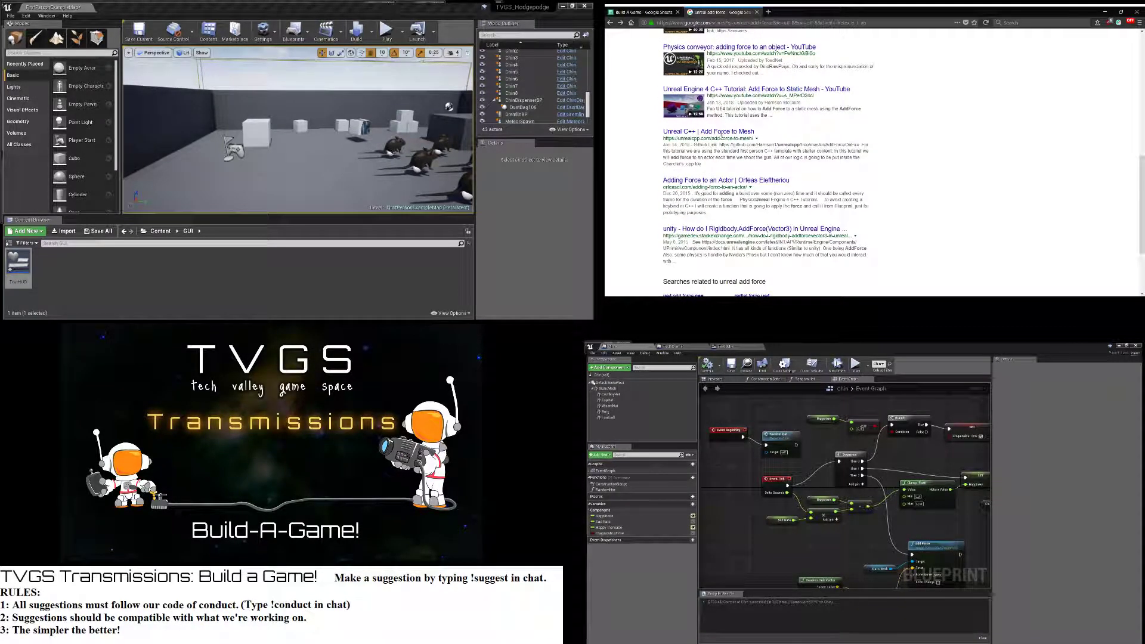
pyautogui.middleClick(726, 180)
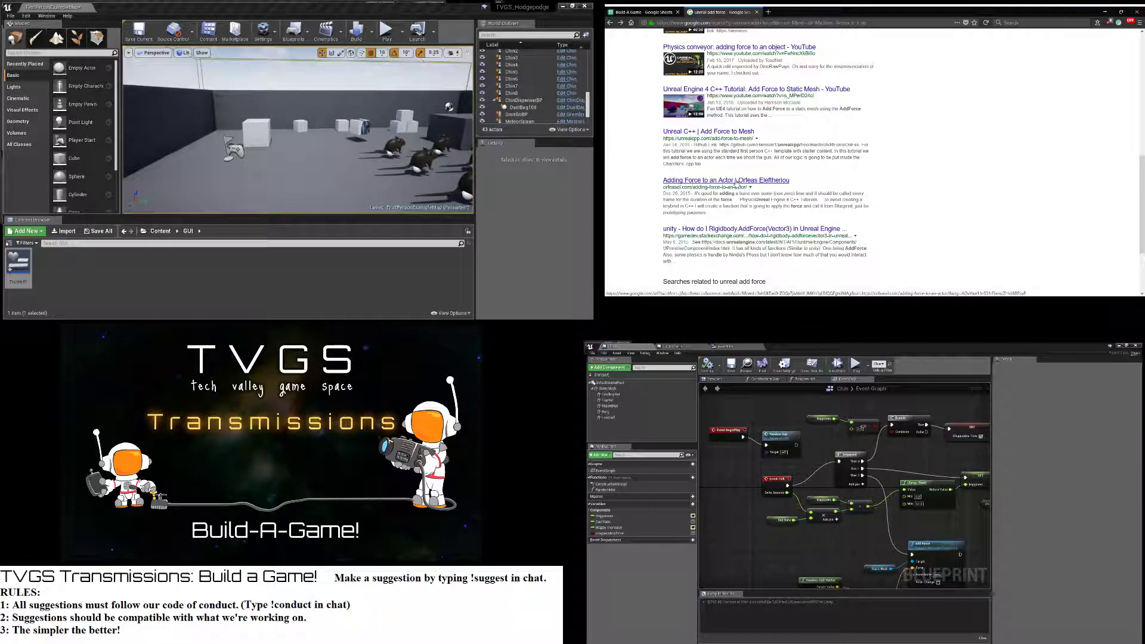
pyautogui.click(816, 10)
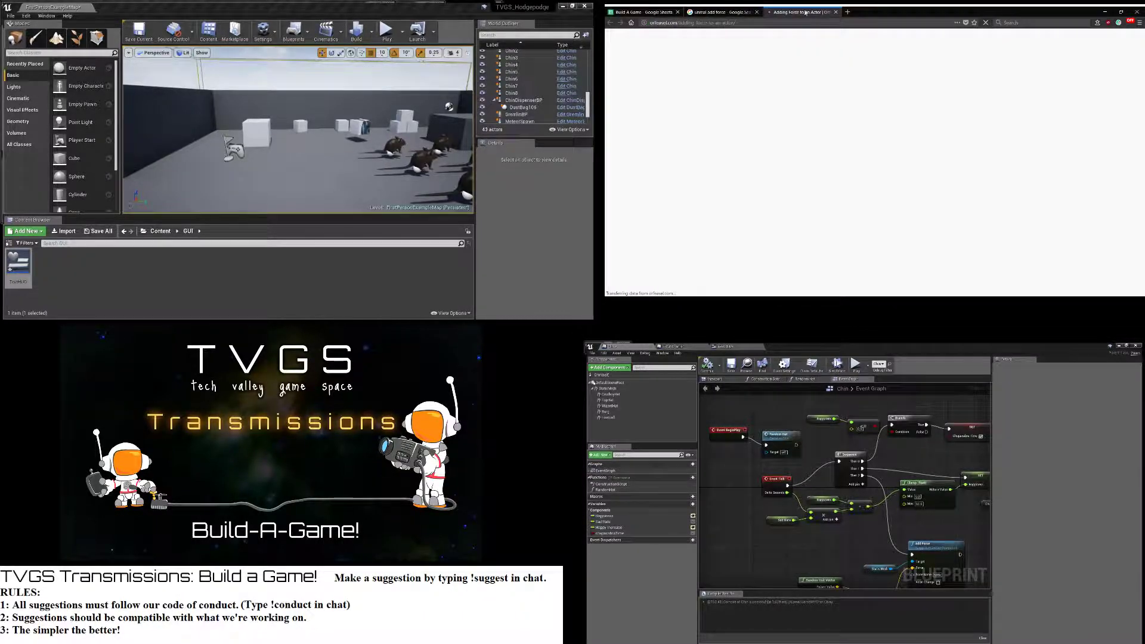
pyautogui.scroll(-3, 843, 181)
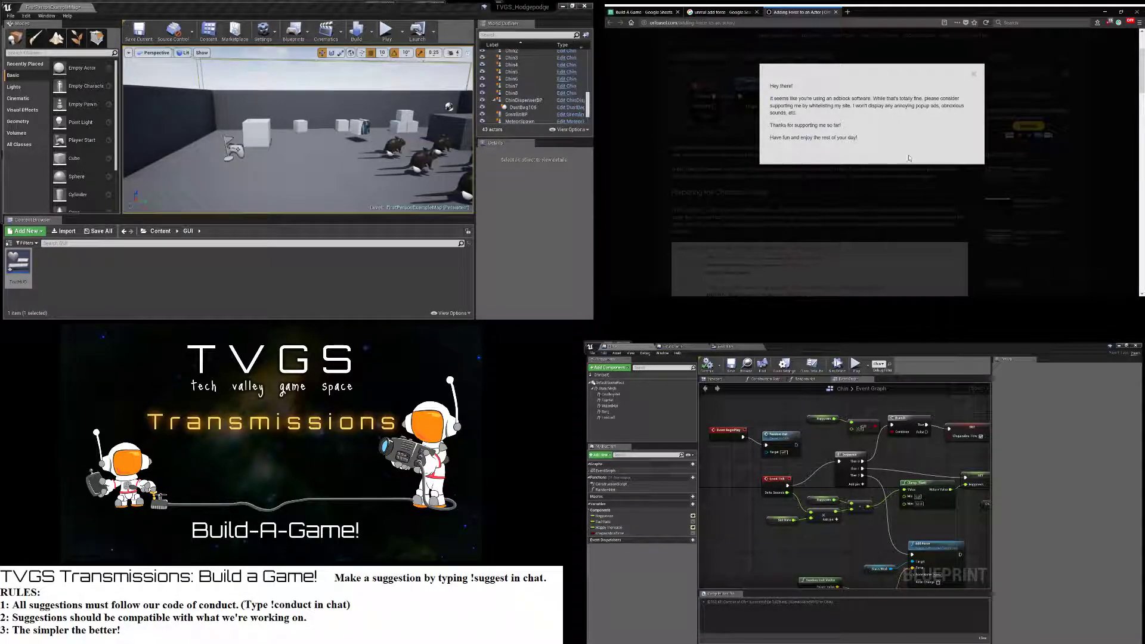
pyautogui.click(878, 186)
pyautogui.scroll(-2, 878, 187)
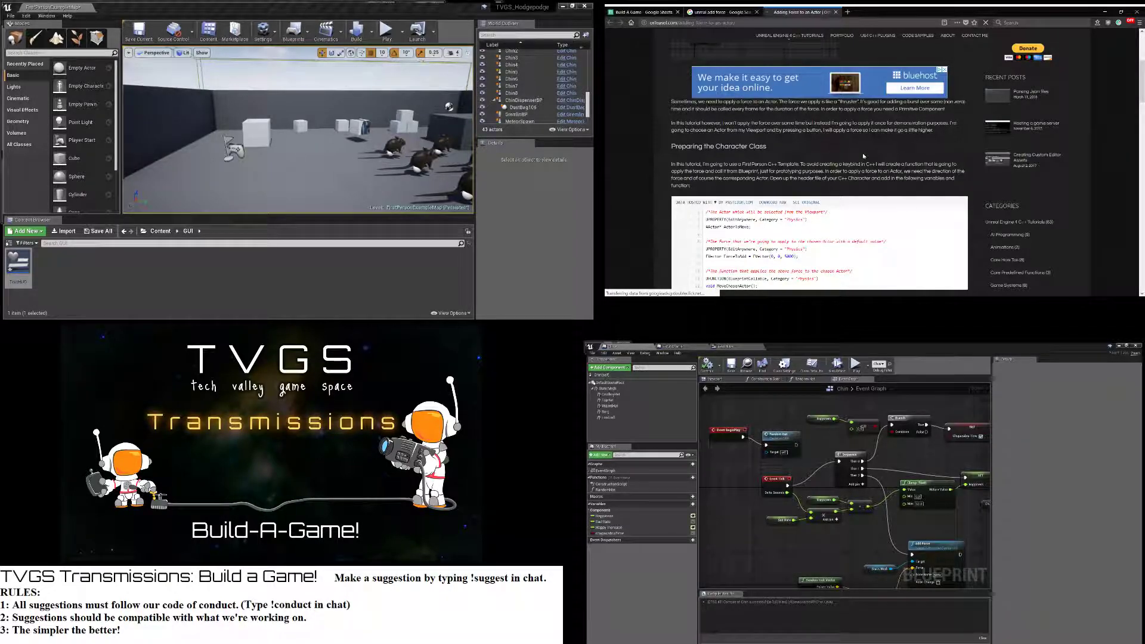
pyautogui.scroll(-3, 862, 153)
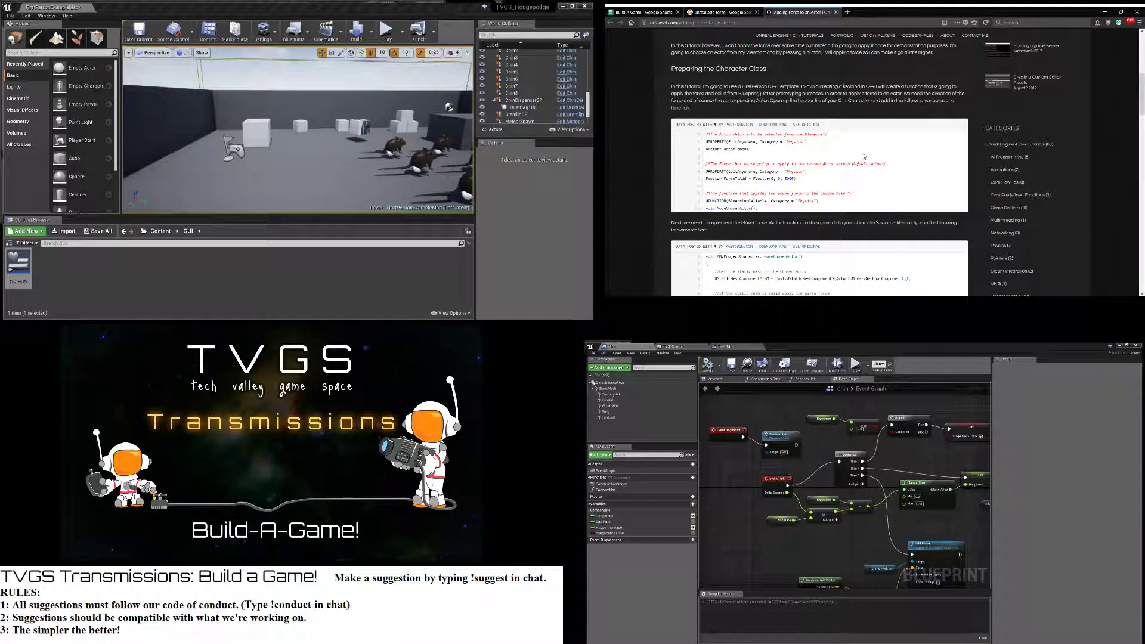
pyautogui.scroll(-10, 864, 156)
pyautogui.scroll(-3, 862, 152)
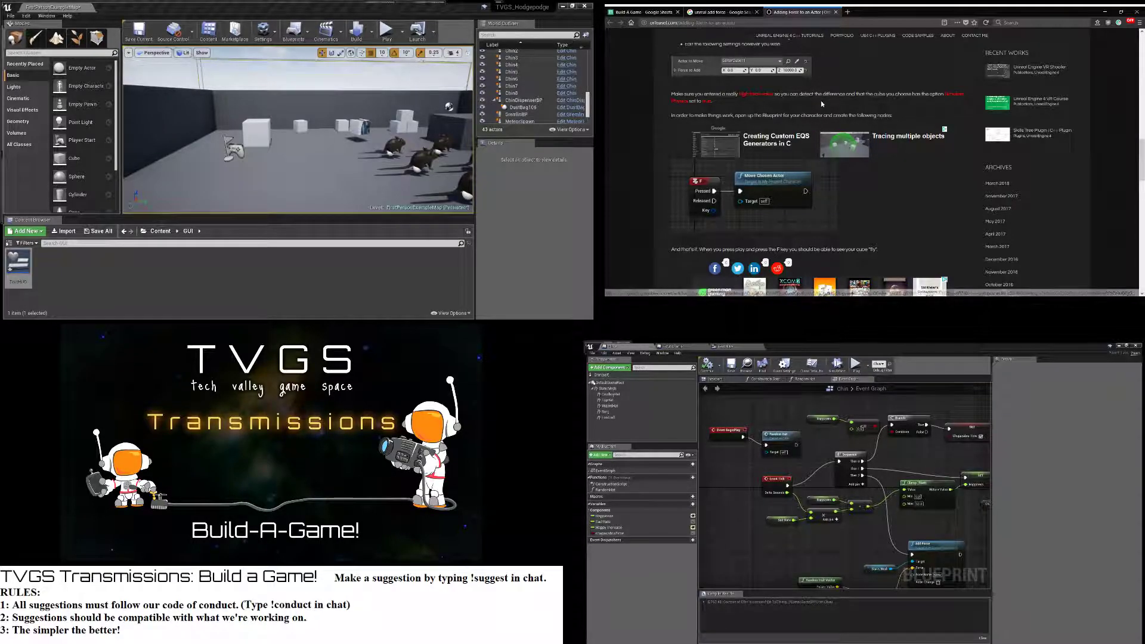
pyautogui.middleClick(789, 17)
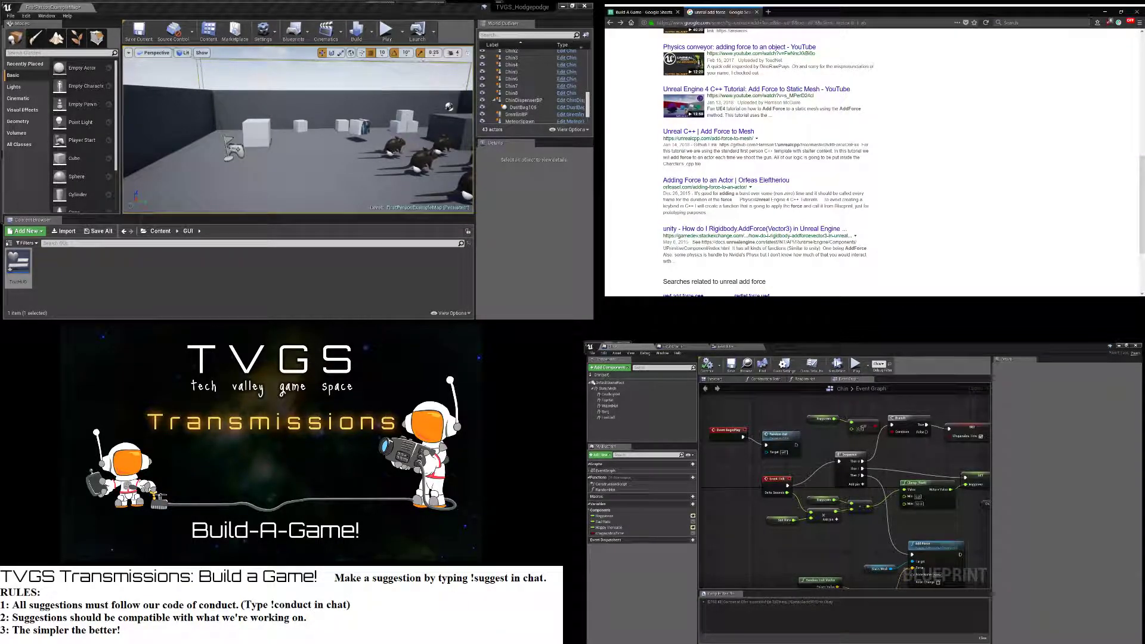
# Review the remaining results and run the suggested search "ue4 add impulse"
pyautogui.scroll(-2, 745, 158)
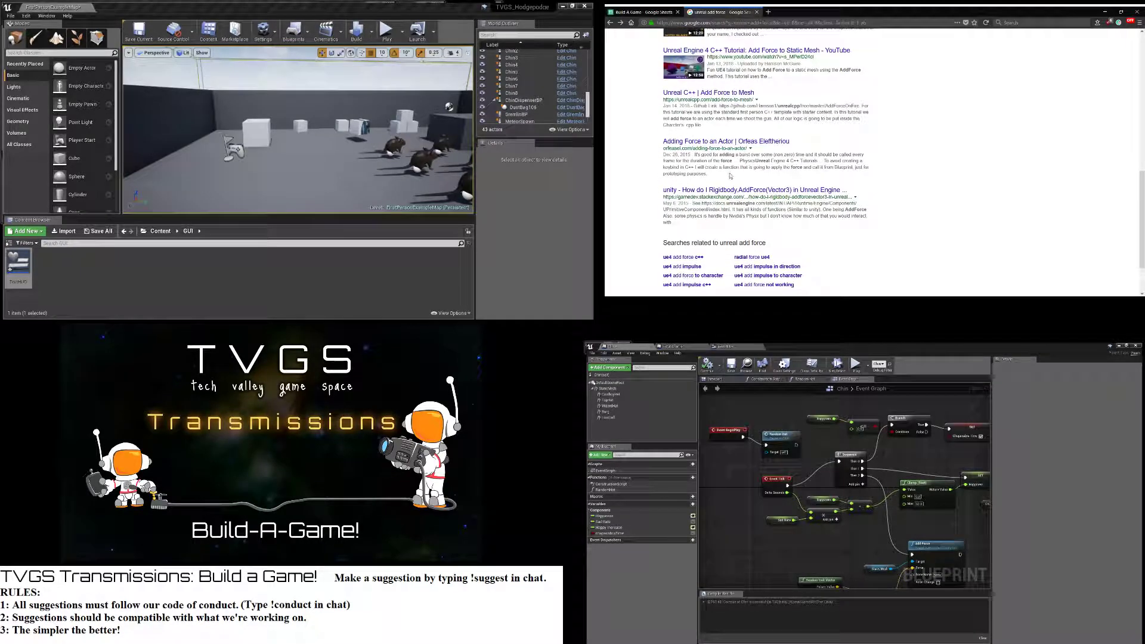
pyautogui.scroll(15, 739, 155)
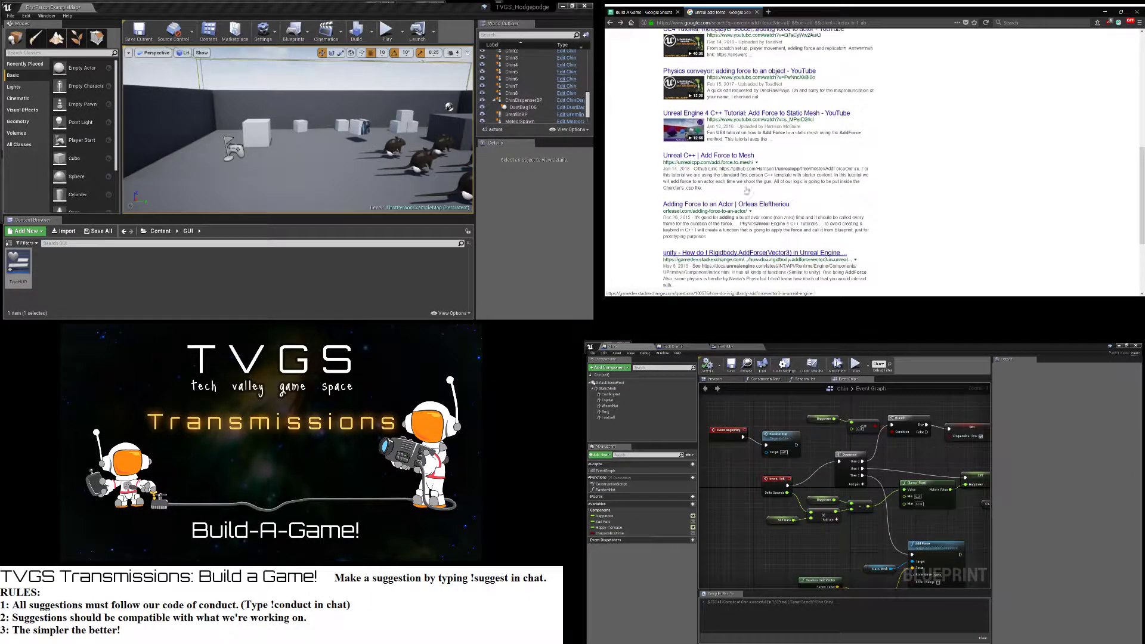
pyautogui.click(716, 44)
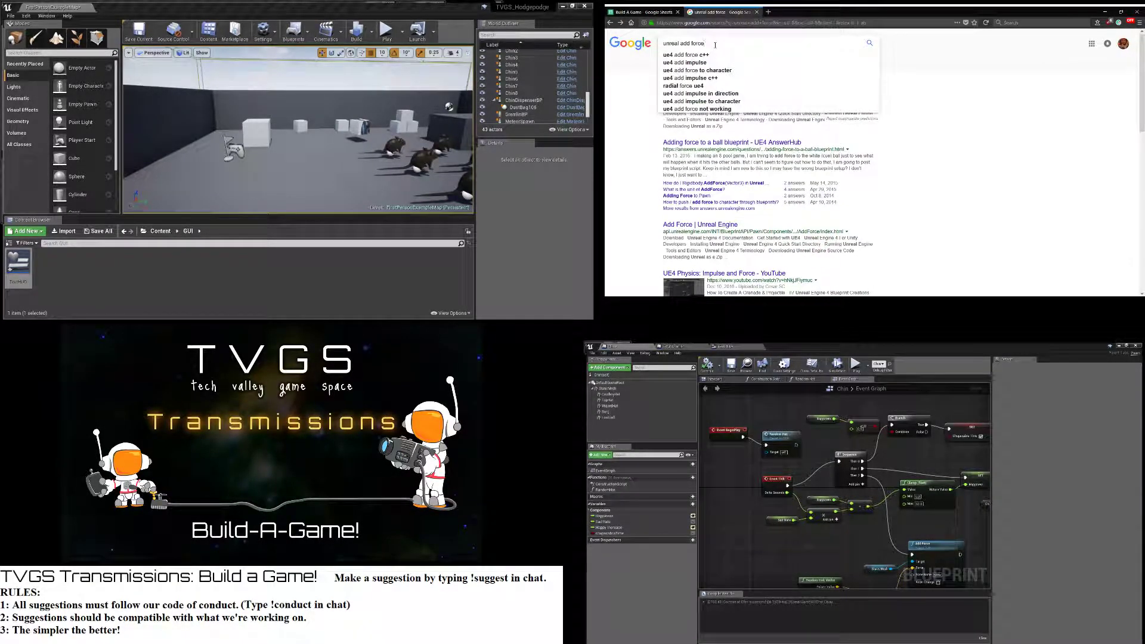
pyautogui.click(710, 62)
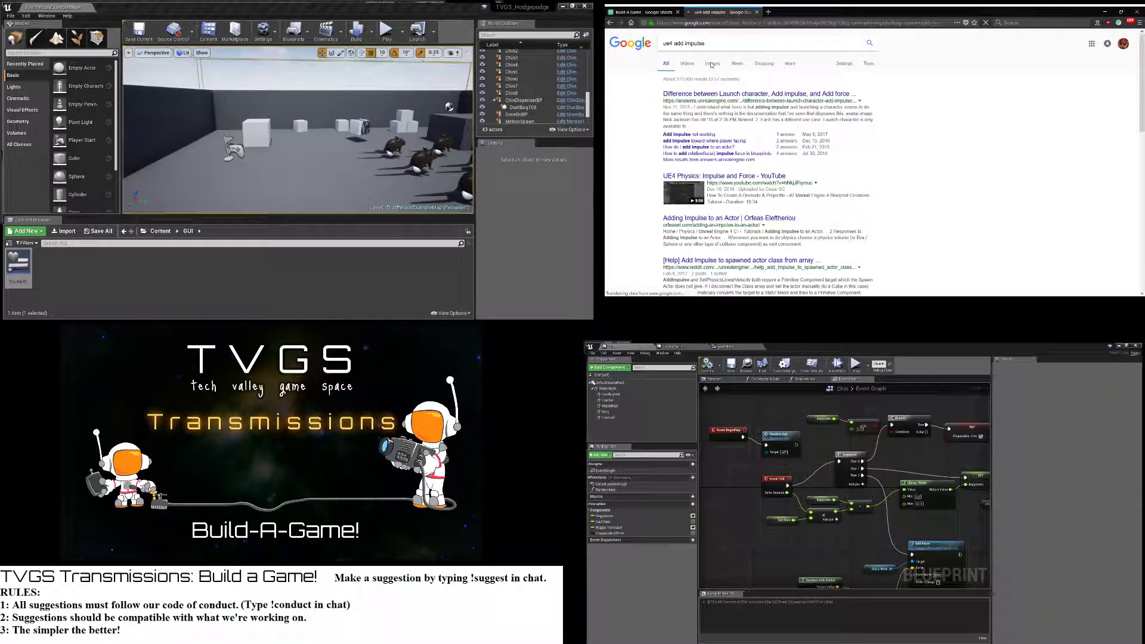
# Open the AnswerHub question on the difference between Launch character, Add impulse and Add force, and read its replies
pyautogui.middleClick(719, 94)
pyautogui.click(805, 11)
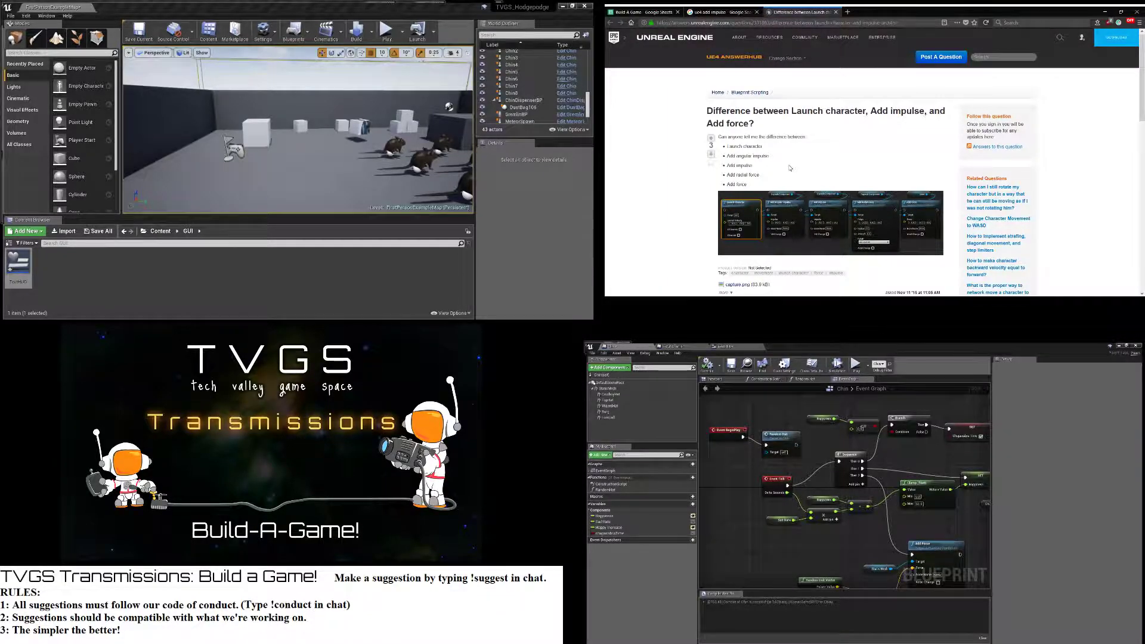
pyautogui.scroll(-3, 787, 169)
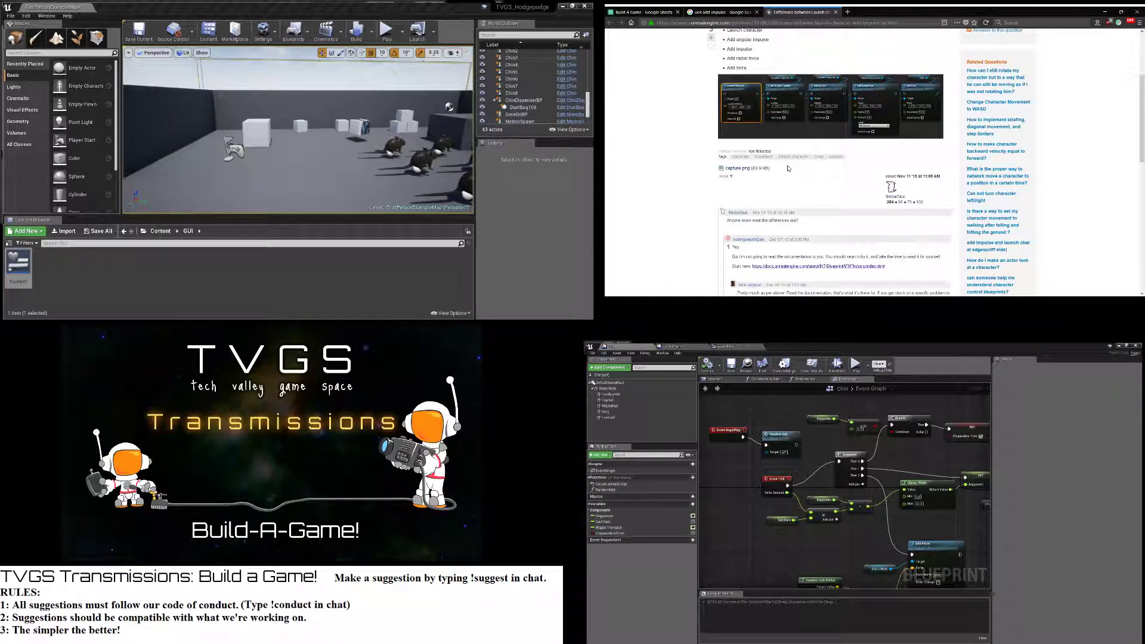
pyautogui.scroll(3, 787, 169)
pyautogui.scroll(-4, 787, 169)
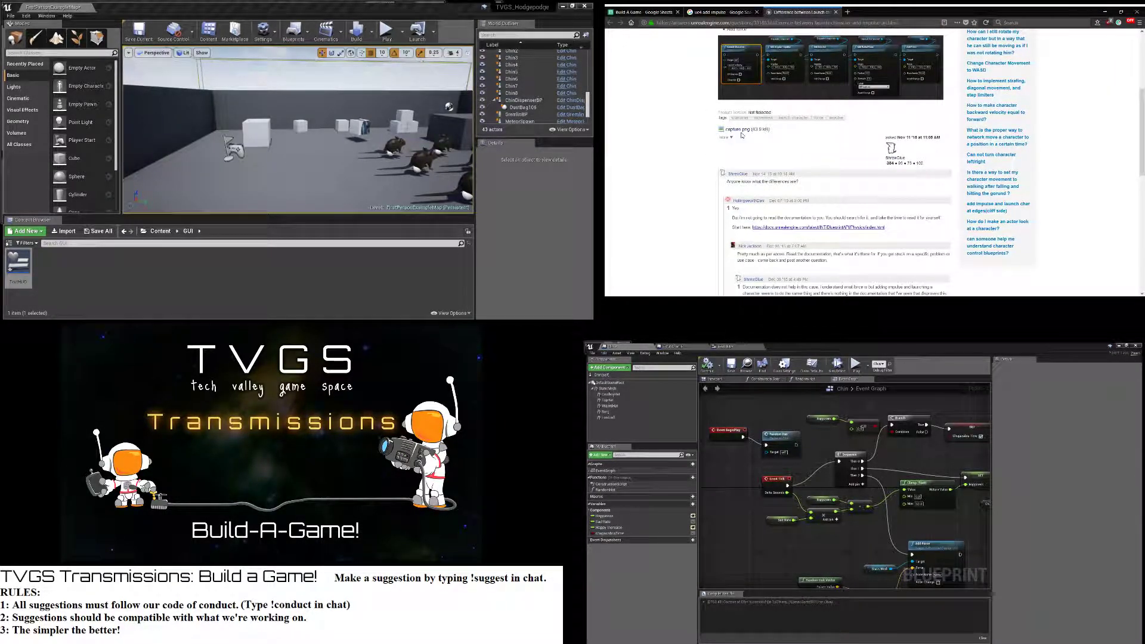
pyautogui.scroll(-1, 793, 200)
# Open the Blueprint Physics documentation linked in the replies and compare the Add Force and Add Impulse action descriptions
pyautogui.middleClick(800, 194)
pyautogui.click(882, 10)
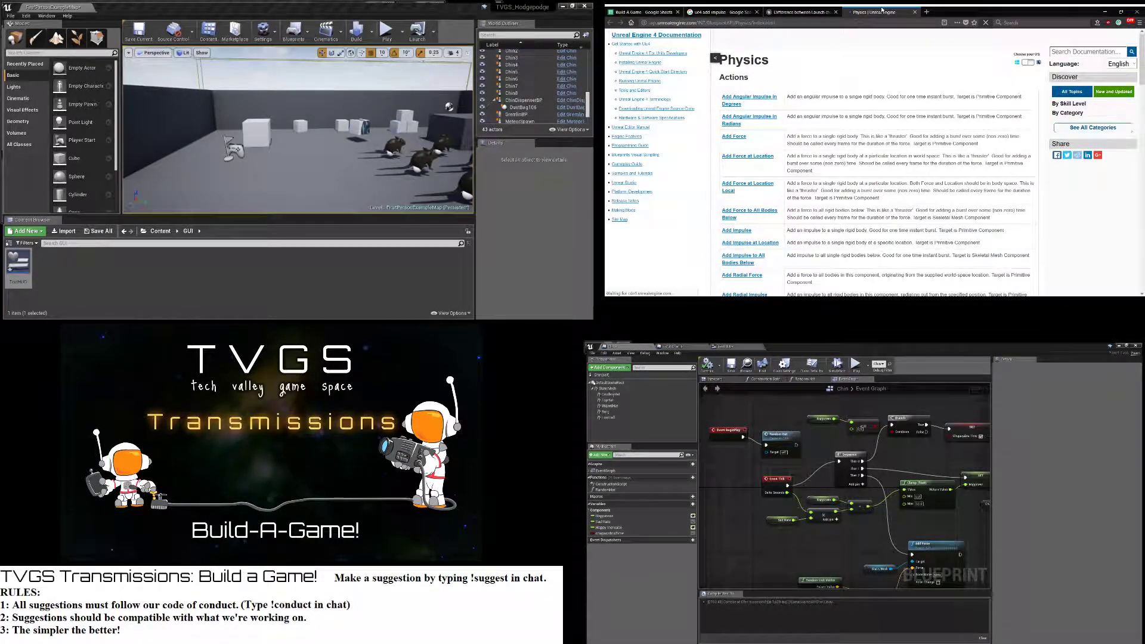
pyautogui.scroll(-1, 831, 119)
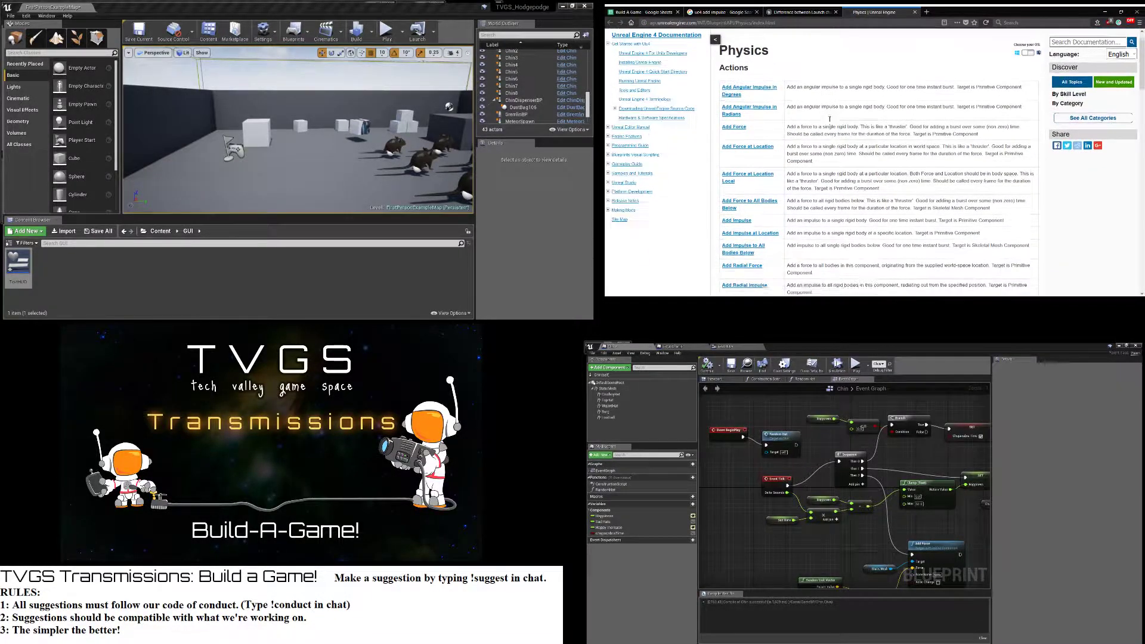
pyautogui.scroll(-2, 830, 120)
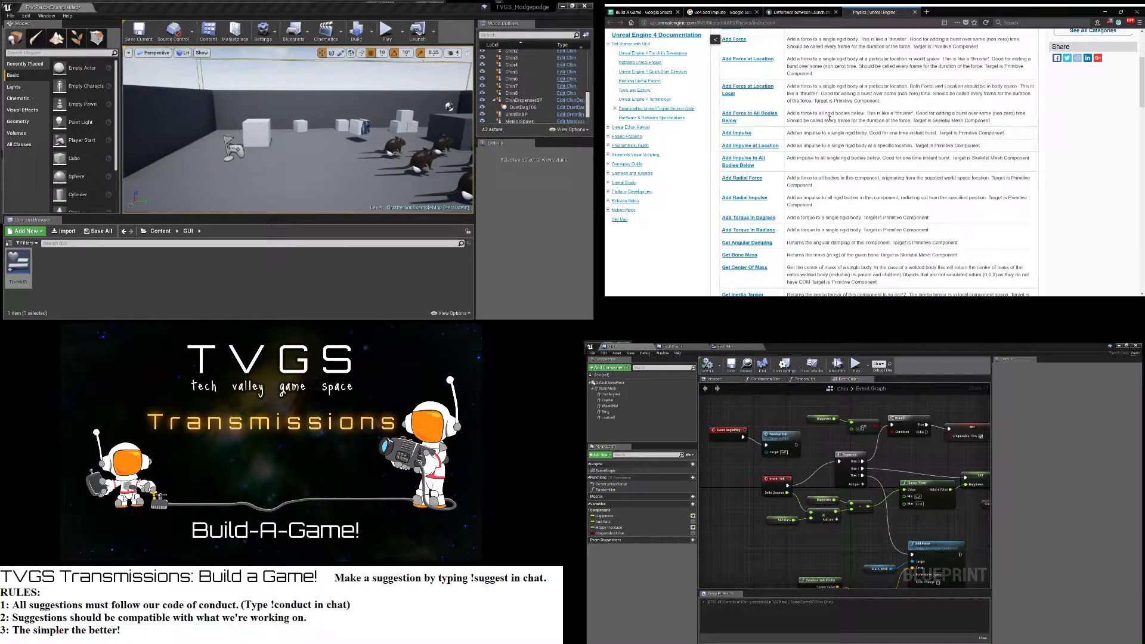
pyautogui.scroll(2, 830, 119)
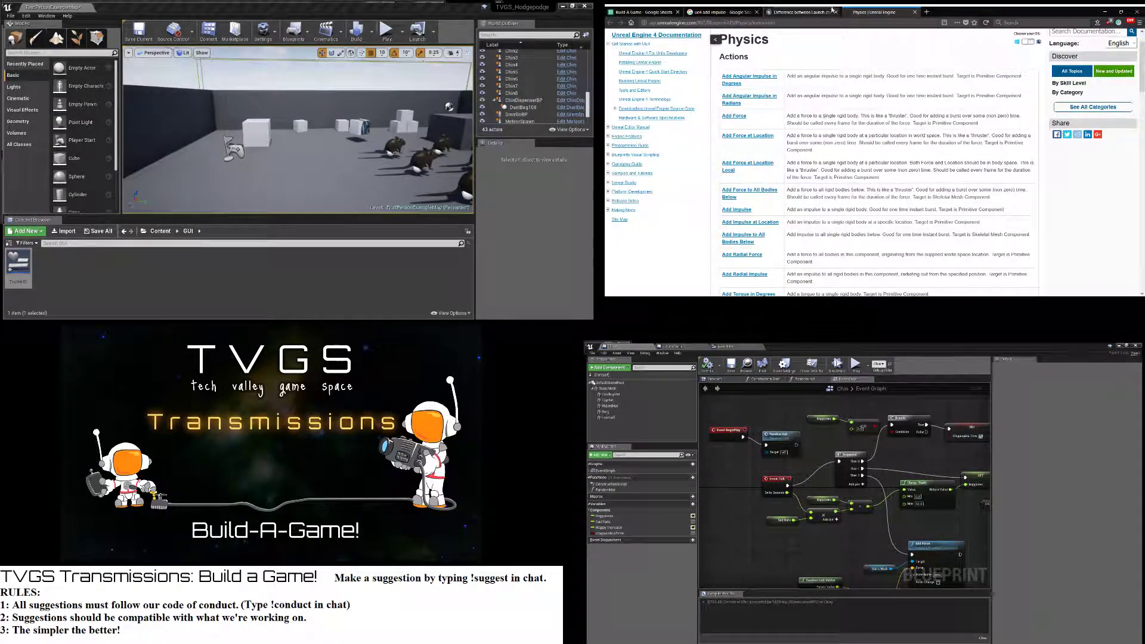
pyautogui.scroll(-1, 808, 119)
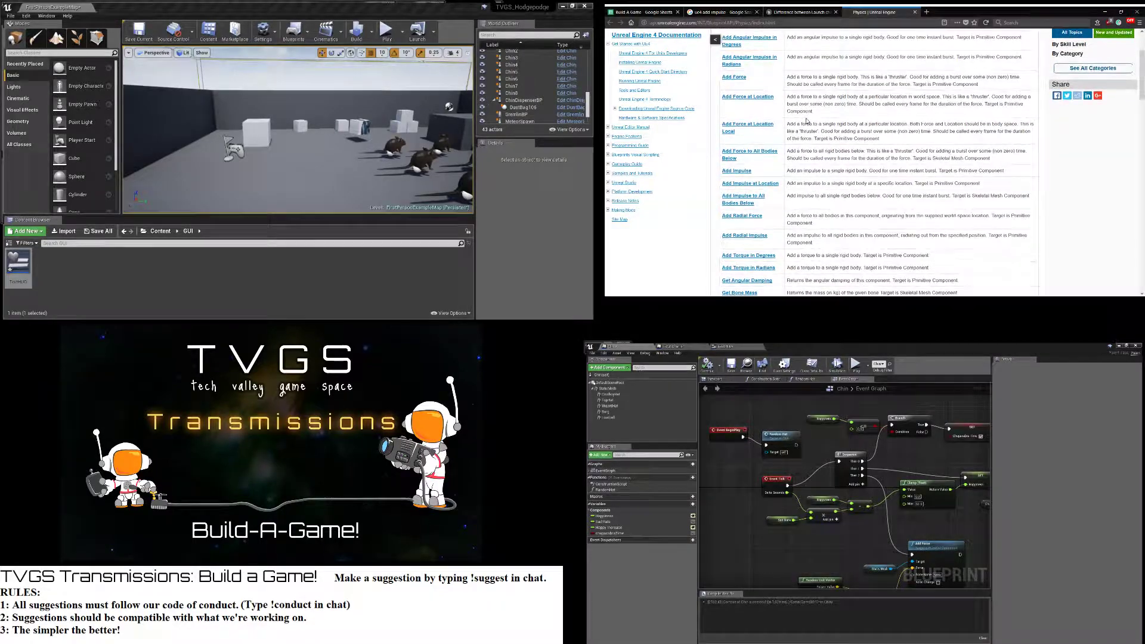
pyautogui.scroll(1, 804, 120)
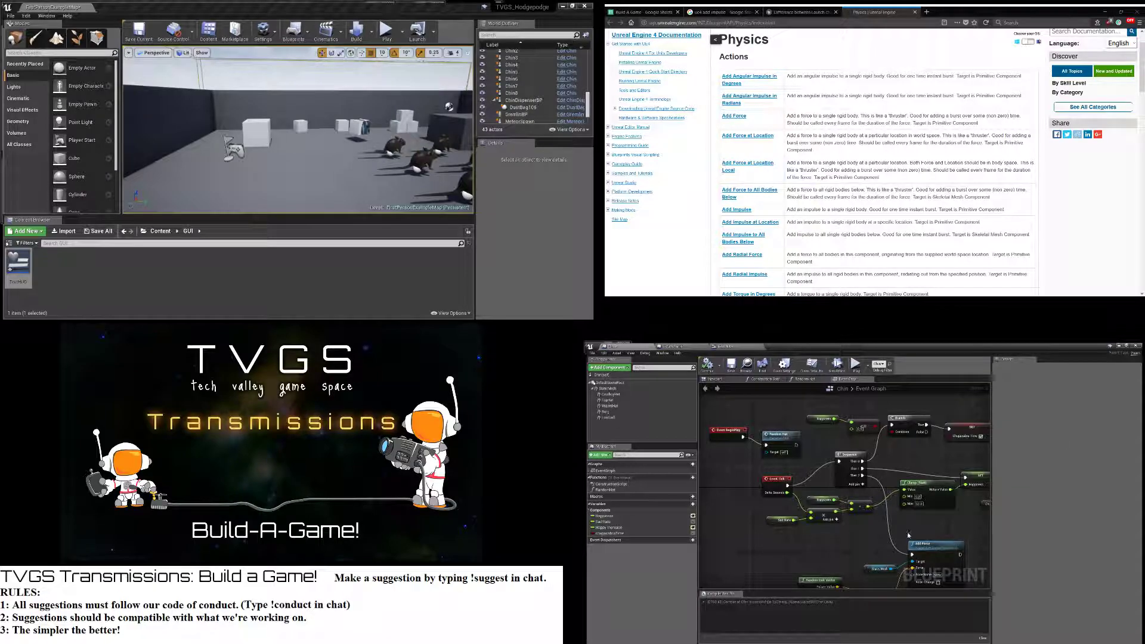
# Switch to the Chin event graph and delete the Add Force node along with the random force nodes feeding it
pyautogui.click(950, 550)
pyautogui.press('Delete')
pyautogui.scroll(-3, 948, 552)
pyautogui.moveTo(889, 552); pyautogui.dragTo(888, 512, button='right')
pyautogui.scroll(2, 869, 519)
pyautogui.moveTo(868, 516); pyautogui.dragTo(907, 561)
pyautogui.press('Delete')
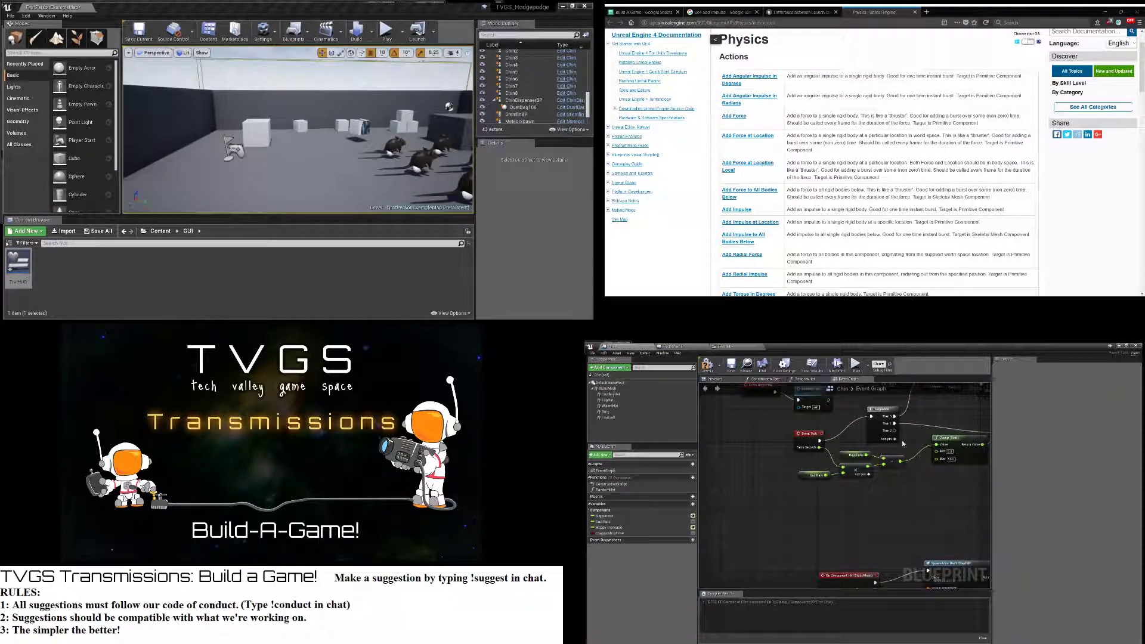
# Add an Add Force at Location node driven by the Sequence node's Then 2 output
pyautogui.moveTo(893, 430); pyautogui.dragTo(950, 549)
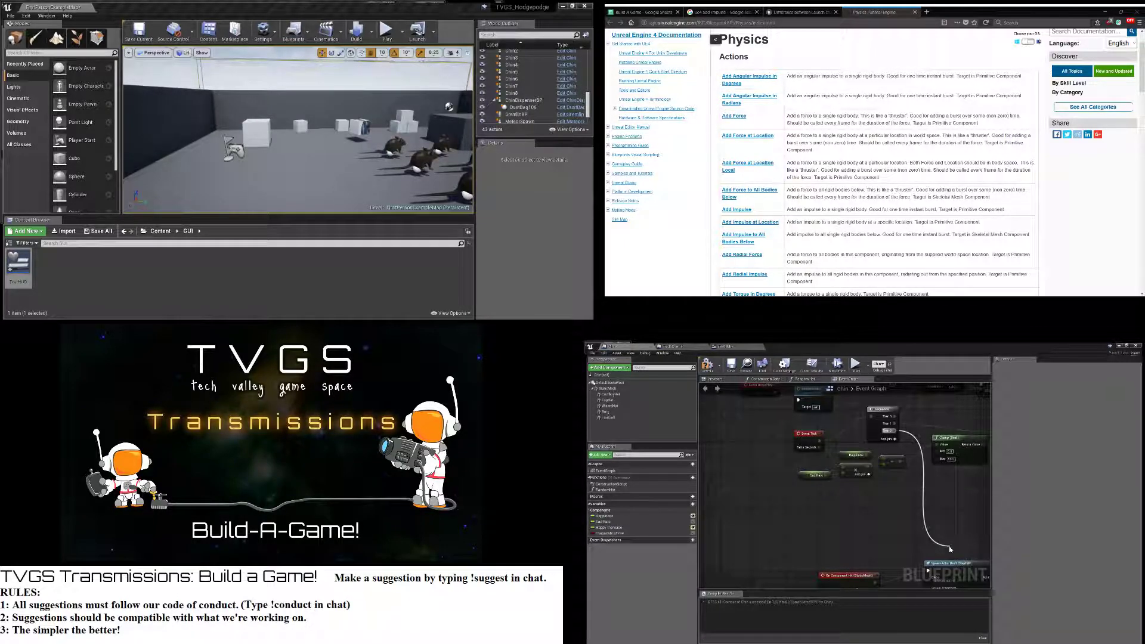
pyautogui.click(956, 504)
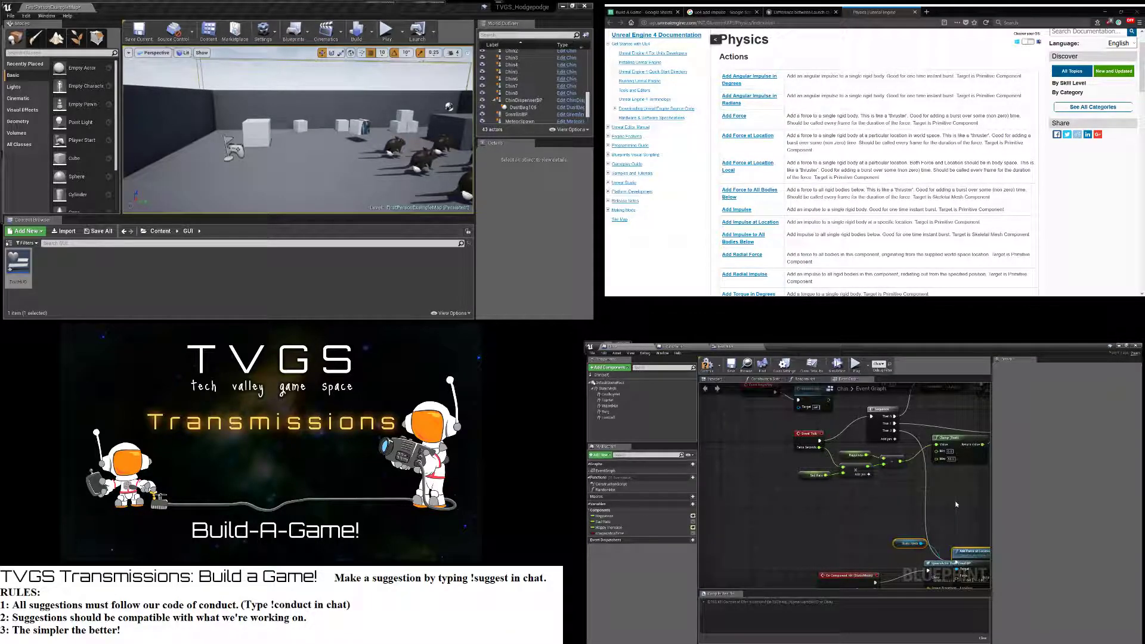
# Move the Add Force at Location node up below the Event Tick logic and place its mesh target reference beside it
pyautogui.moveTo(956, 513); pyautogui.dragTo(919, 483, button='right')
pyautogui.moveTo(941, 521); pyautogui.dragTo(916, 463)
pyautogui.click(854, 497)
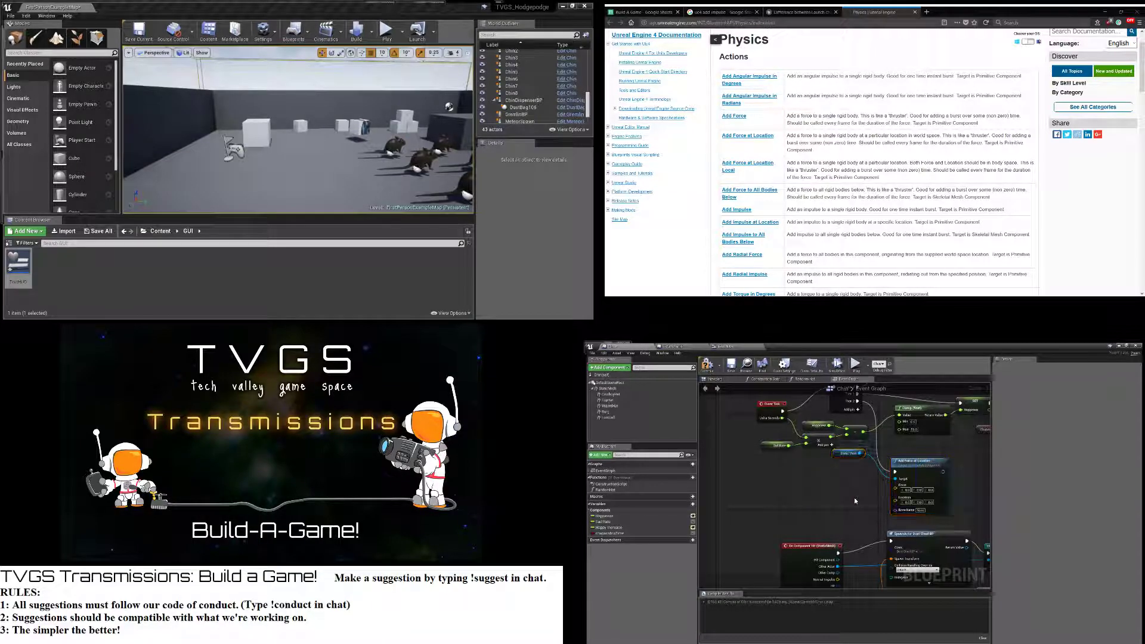
pyautogui.moveTo(837, 453); pyautogui.dragTo(842, 490)
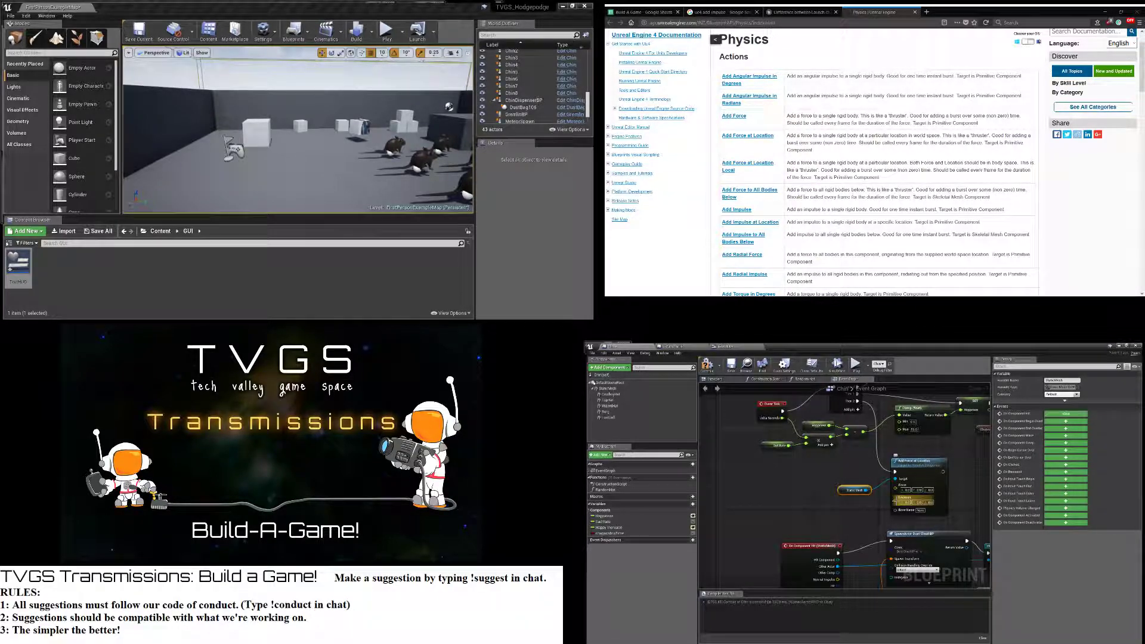
pyautogui.moveTo(894, 502); pyautogui.dragTo(866, 510)
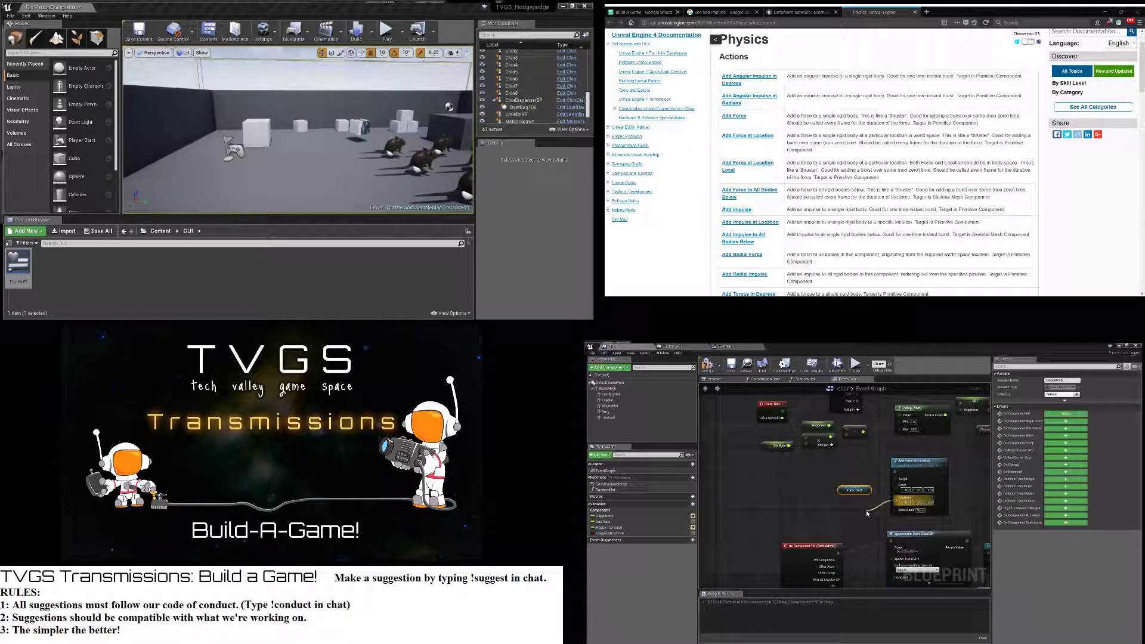
pyautogui.press('Return')
pyautogui.moveTo(867, 513); pyautogui.dragTo(808, 523)
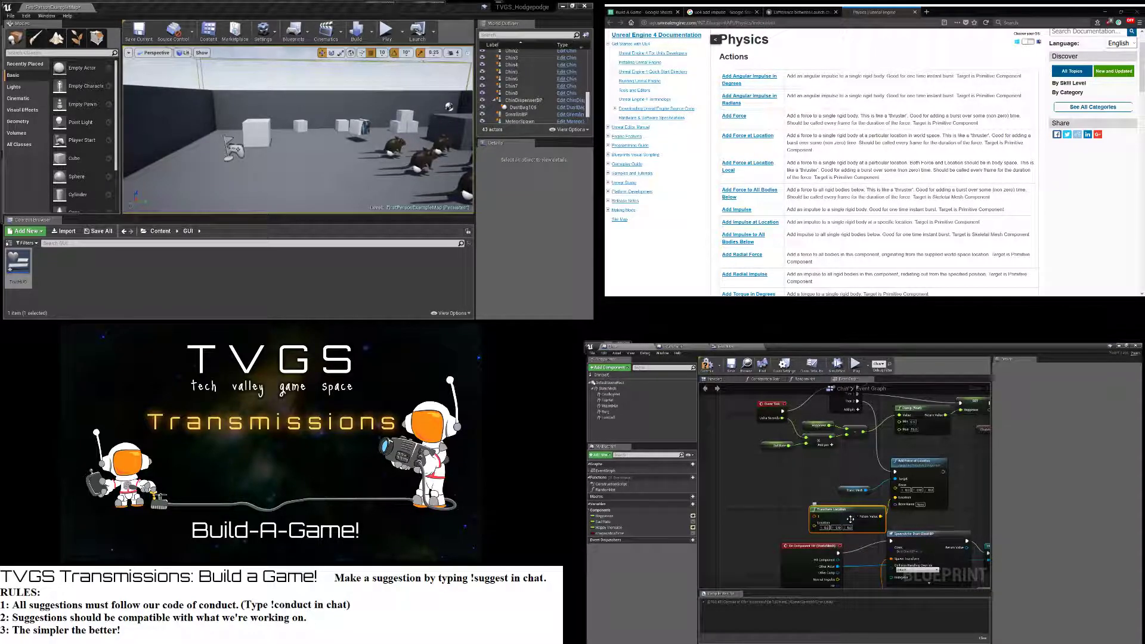
pyautogui.press('Delete')
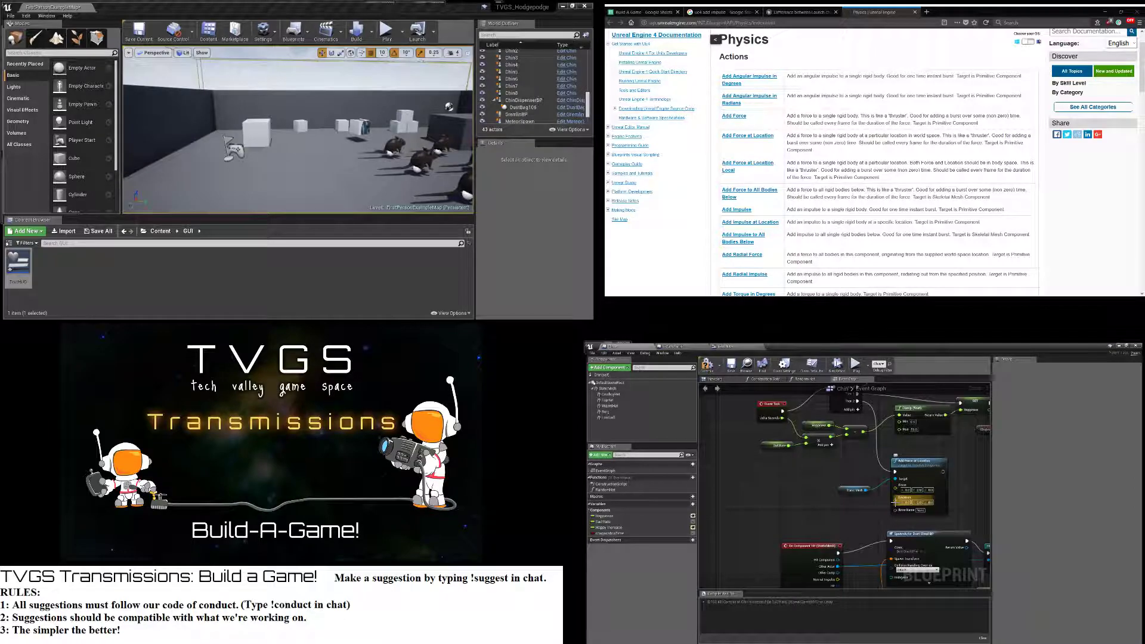
pyautogui.moveTo(895, 502); pyautogui.dragTo(862, 511)
pyautogui.click(870, 506)
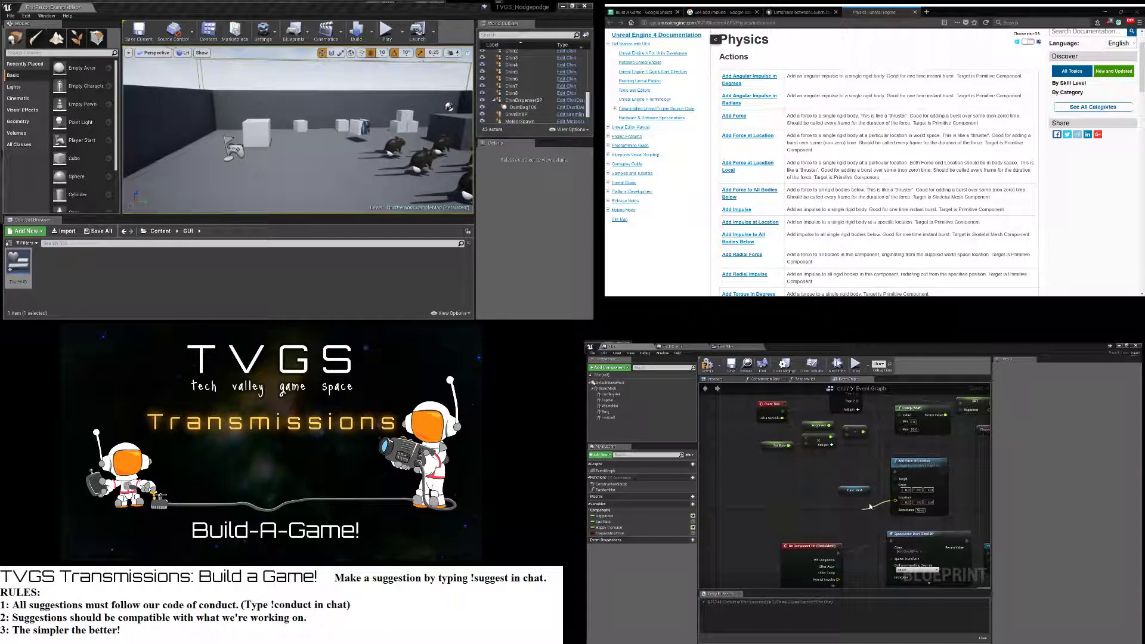
# Feed the Location input of Add Force at Location from a GetWorldLocation node targeting the mesh, and arrange both new nodes beside it
pyautogui.scroll(-2, 892, 512)
pyautogui.moveTo(893, 512); pyautogui.dragTo(889, 461, button='right')
pyautogui.scroll(2, 881, 531)
pyautogui.moveTo(869, 511); pyautogui.dragTo(883, 518, button='right')
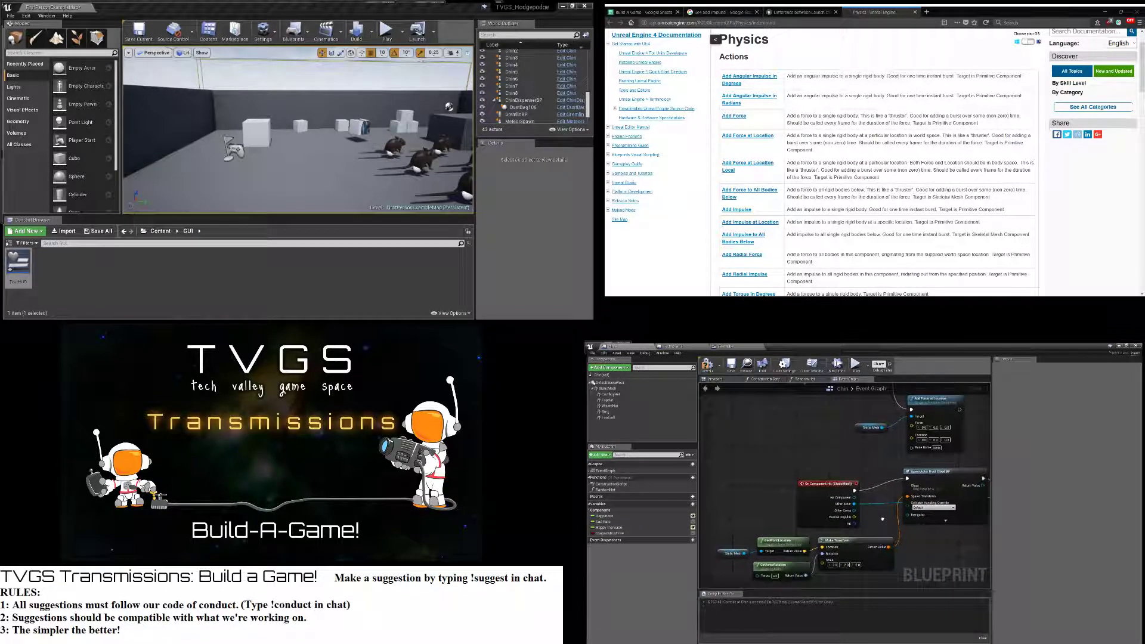
pyautogui.moveTo(911, 439); pyautogui.dragTo(870, 450)
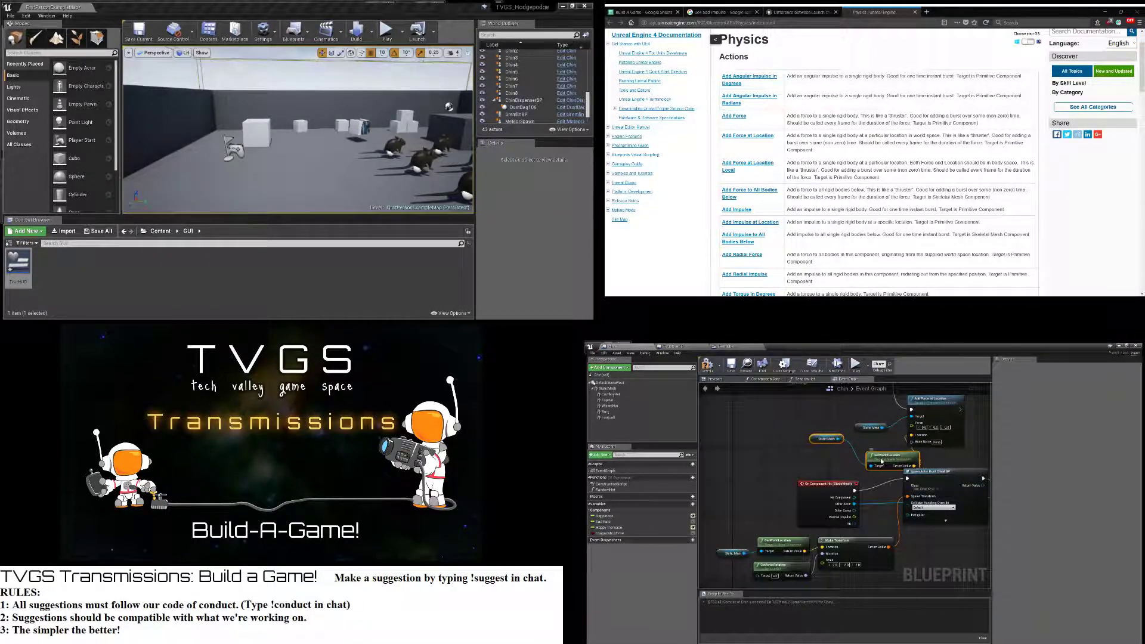
pyautogui.moveTo(872, 455); pyautogui.dragTo(835, 443)
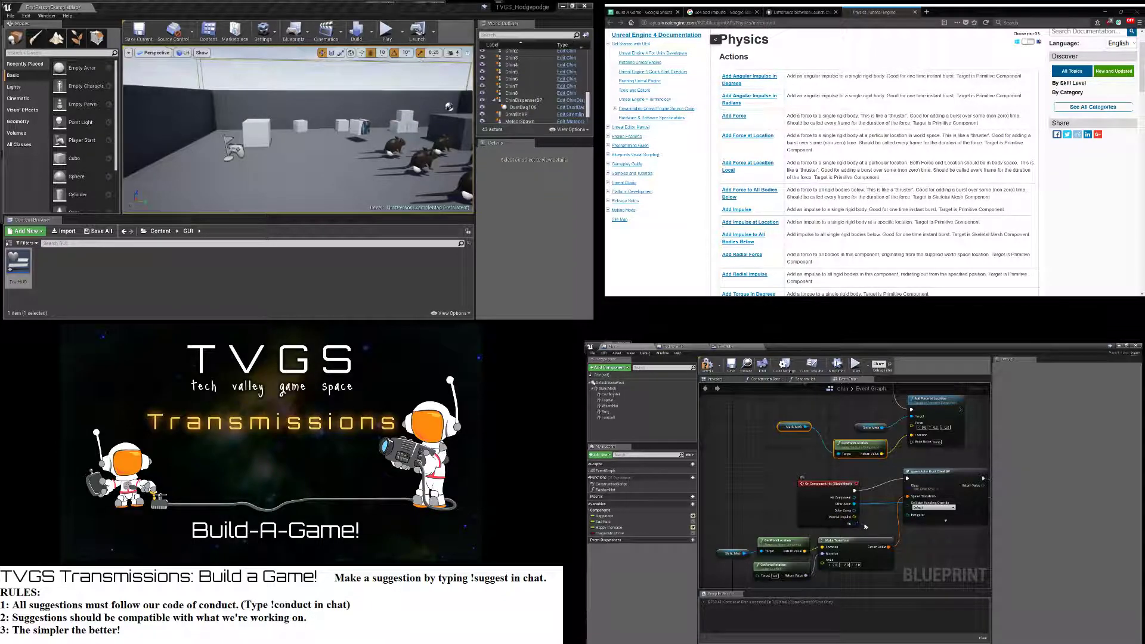
# Feed the Force input of Add Force at Location from a Random Unit Vector node
pyautogui.moveTo(867, 523); pyautogui.dragTo(844, 559, button='right')
pyautogui.moveTo(854, 510); pyautogui.dragTo(880, 534, button='right')
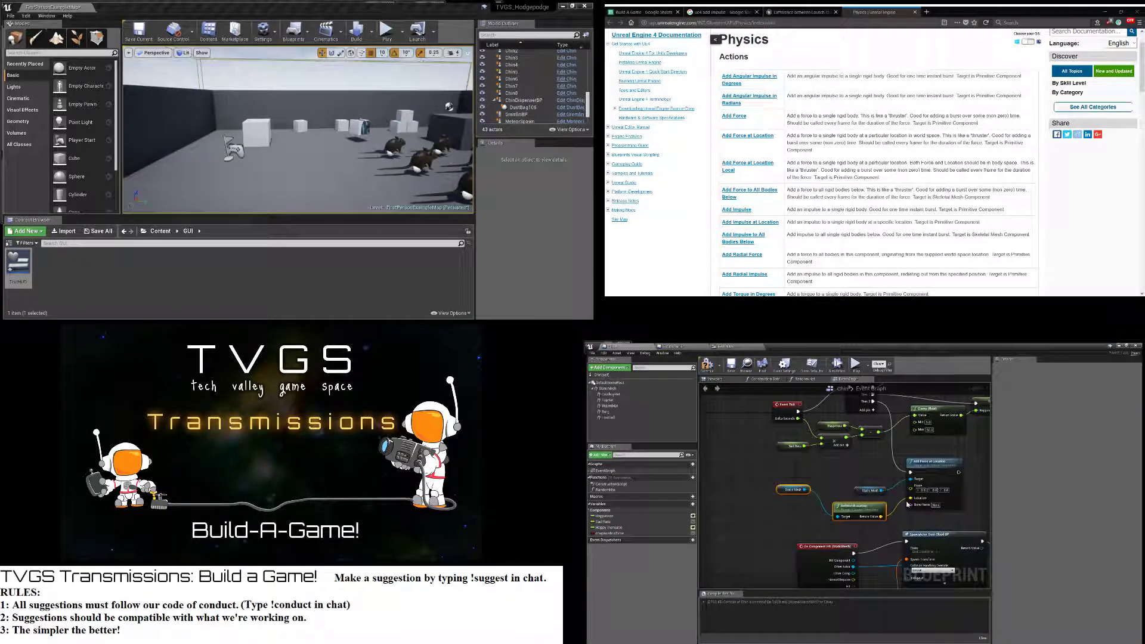
pyautogui.moveTo(910, 489); pyautogui.dragTo(874, 482)
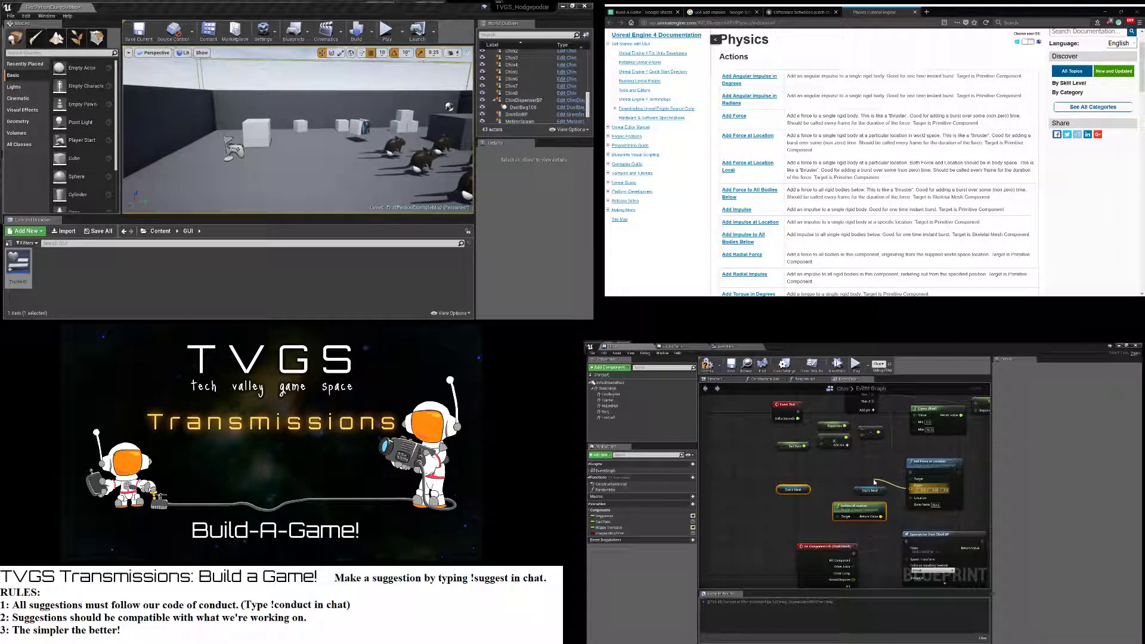
pyautogui.press('Return')
pyautogui.moveTo(878, 481); pyautogui.dragTo(839, 469)
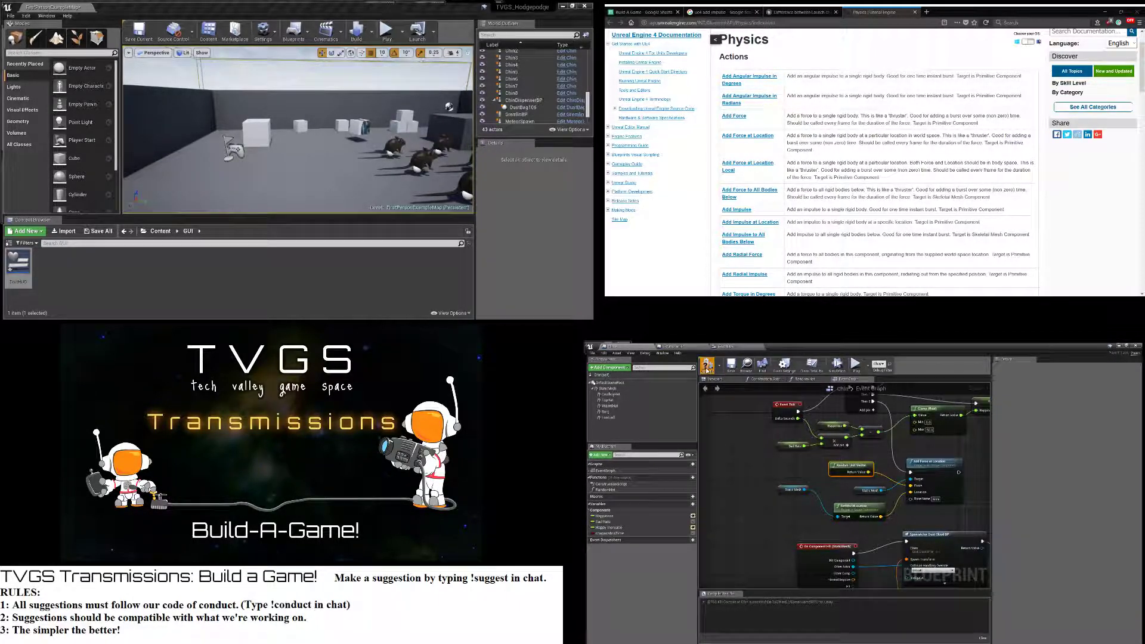
# Compile the Chin blueprint and play the level, moving up to the chins to check their movement before stopping
pyautogui.click(706, 365)
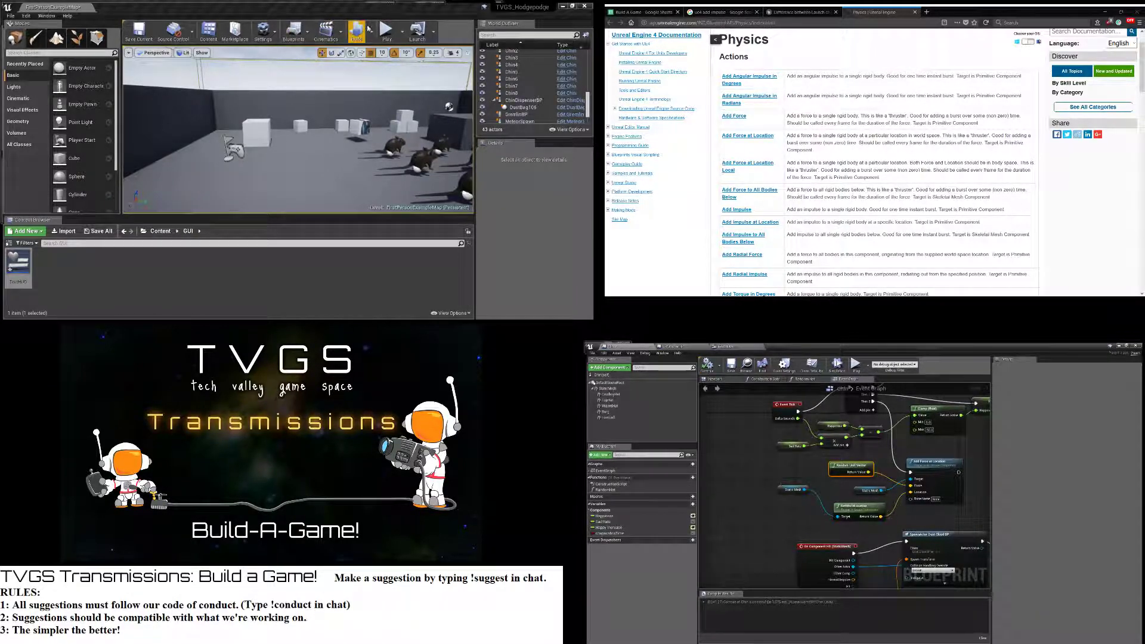
pyautogui.click(386, 31)
pyautogui.click(382, 60)
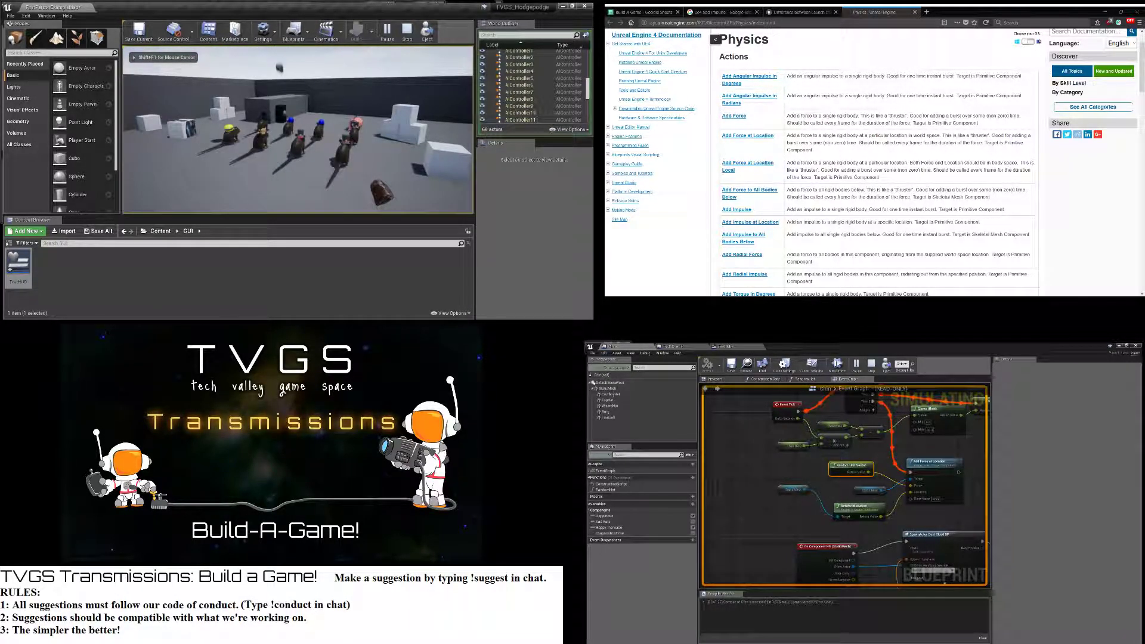
pyautogui.press('w')
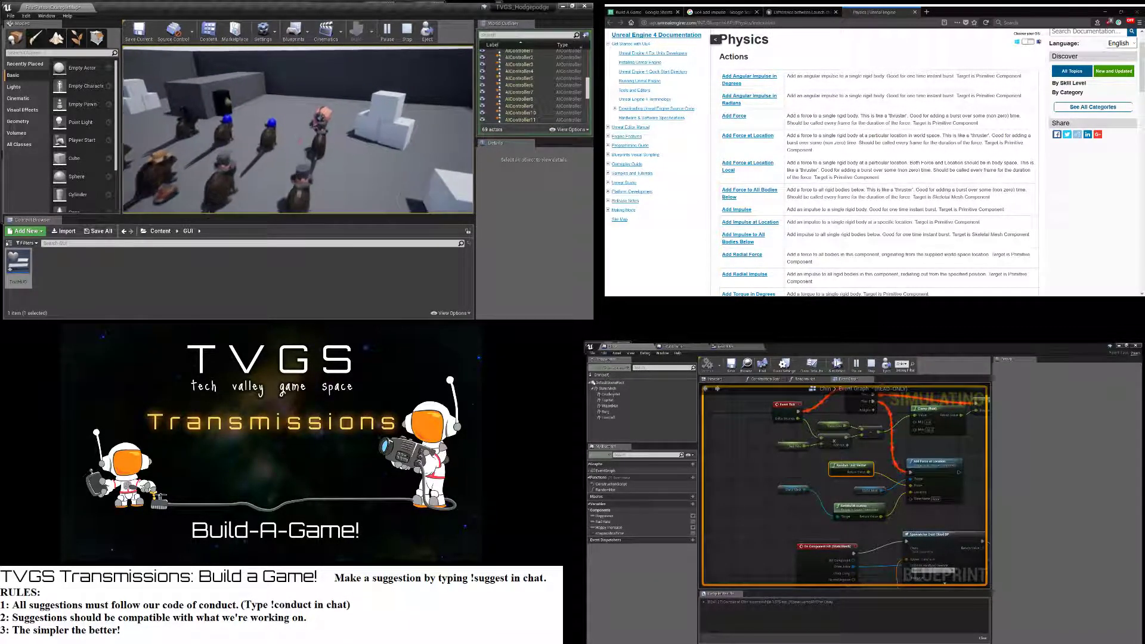
pyautogui.press('Escape')
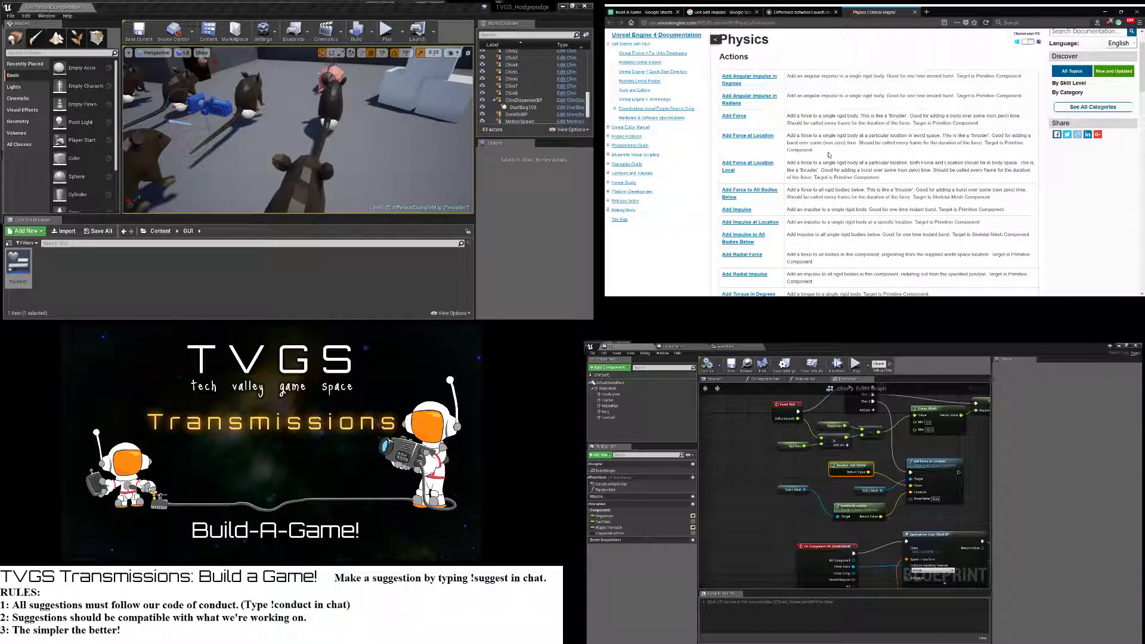
# Review the impulse actions in the Physics documentation and delete the Random Unit Vector node feeding Force
pyautogui.scroll(-1, 829, 155)
pyautogui.scroll(-1, 830, 150)
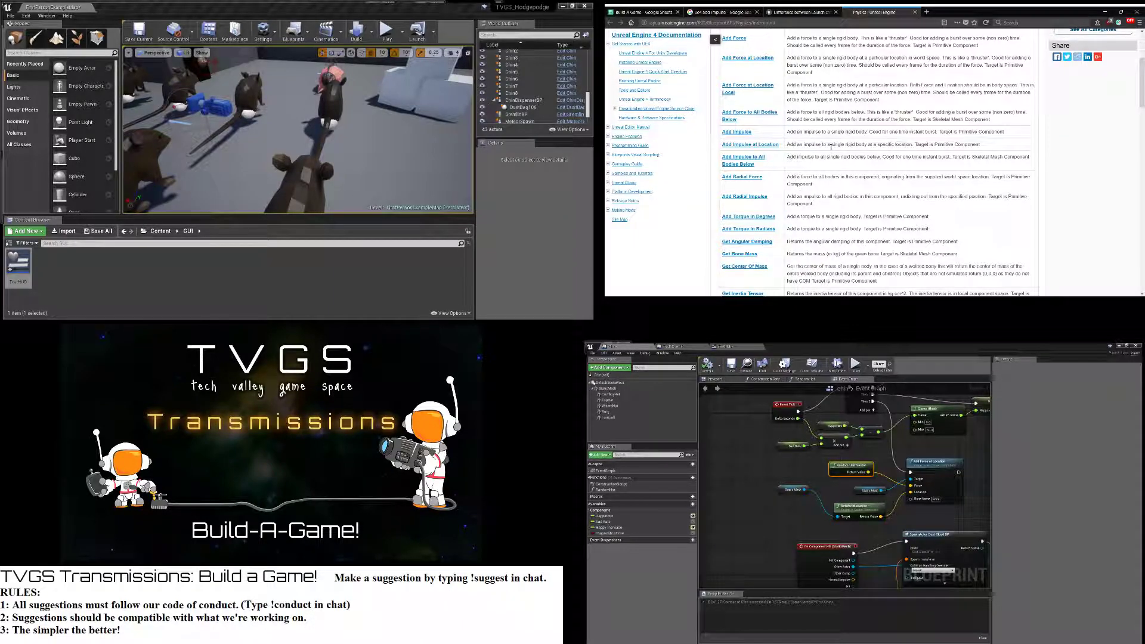
pyautogui.scroll(1, 831, 144)
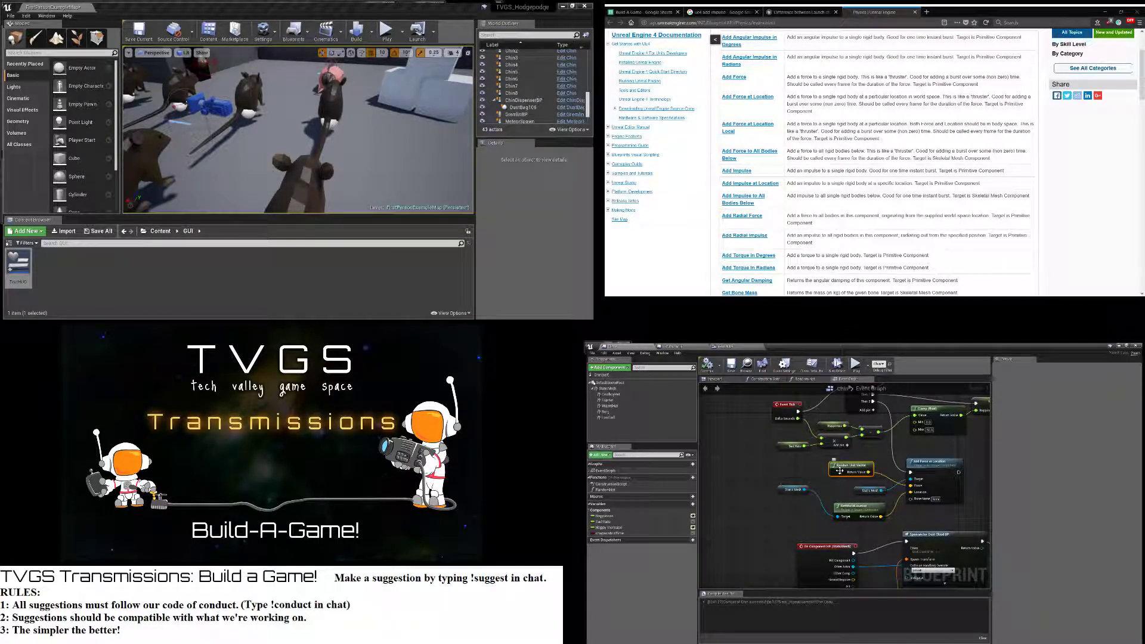
pyautogui.press('Delete')
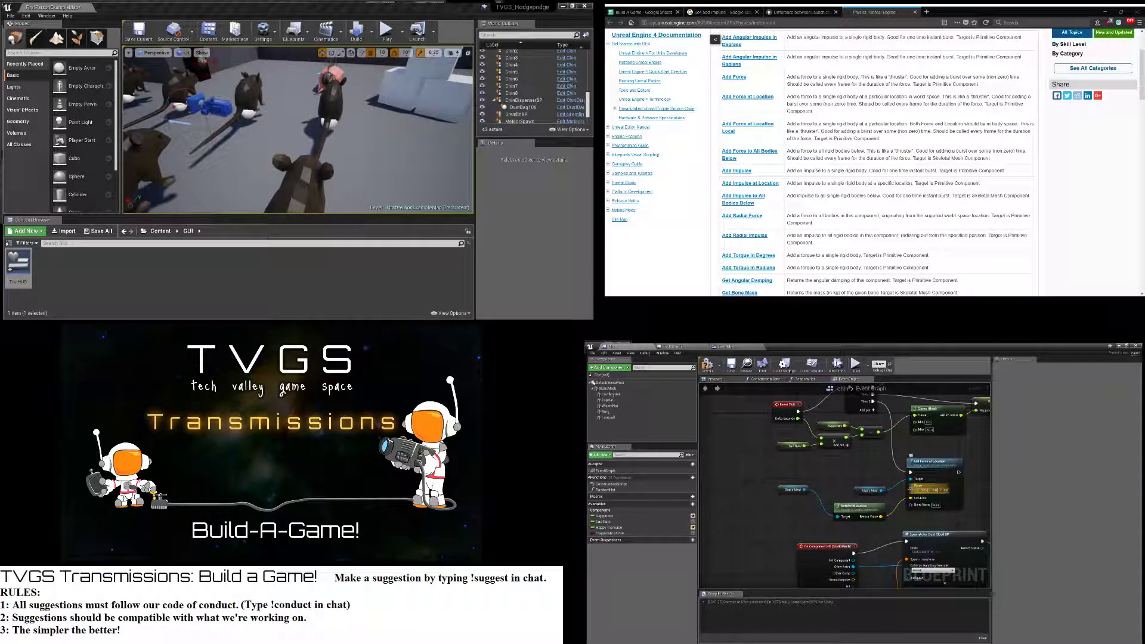
# Try a new Random Unit Vector node on the Force input and break its link
pyautogui.moveTo(911, 488); pyautogui.dragTo(847, 480)
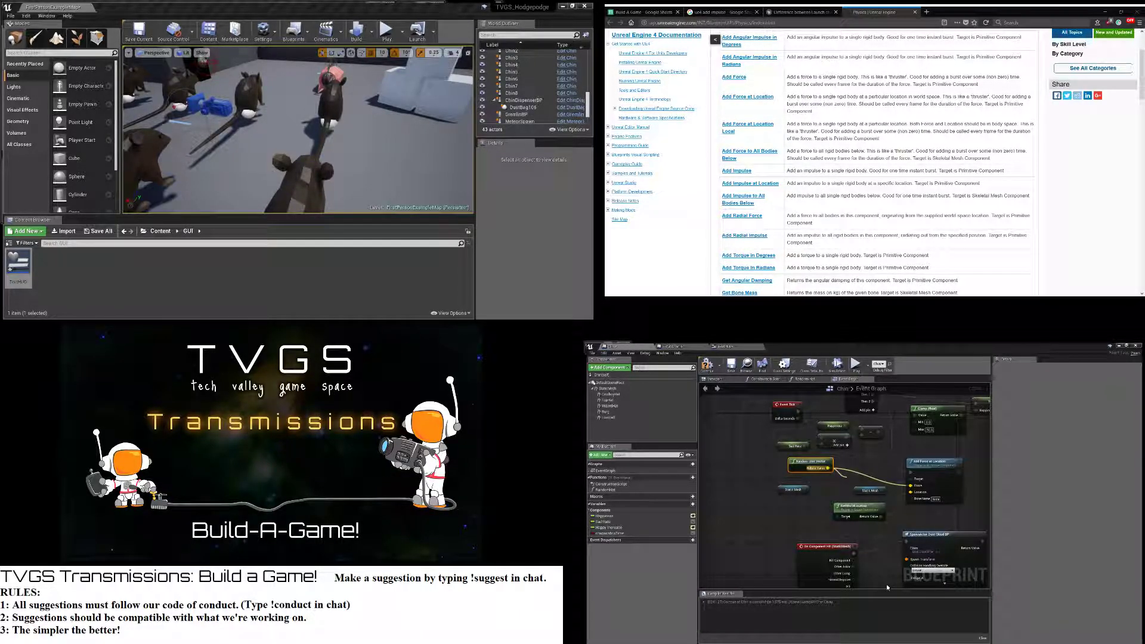
pyautogui.keyDown('alt'); pyautogui.click(911, 485); pyautogui.keyUp('alt')
pyautogui.click(954, 460)
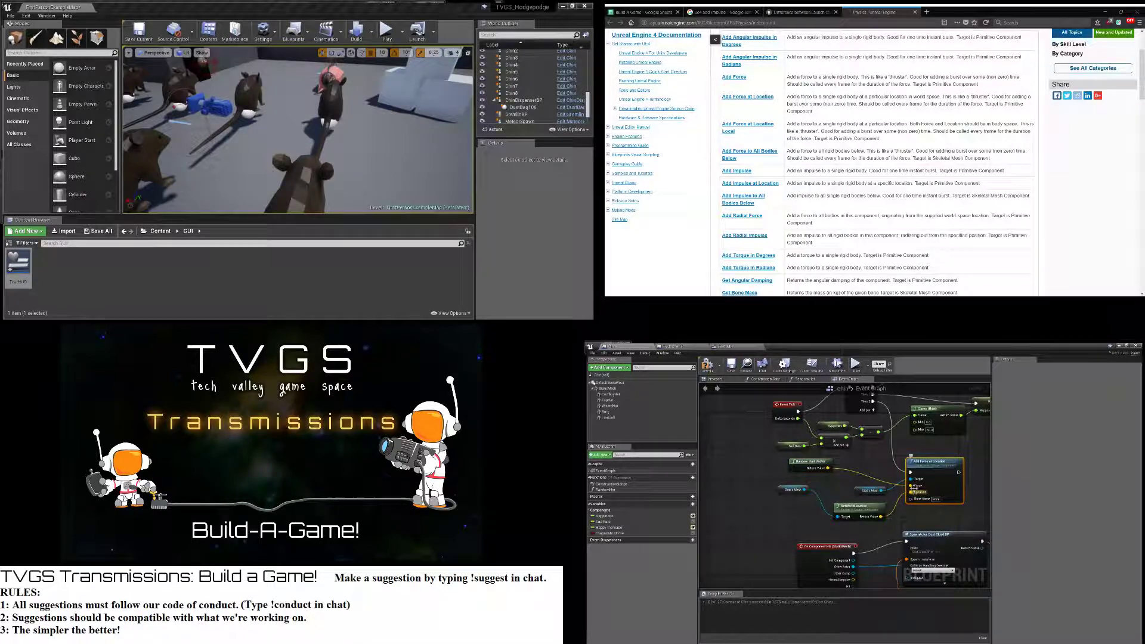
# Drive the Force input from a Random Unit Vector in Cone in Degrees node and delete the plain Random Unit Vector node
pyautogui.moveTo(910, 485); pyautogui.dragTo(828, 468)
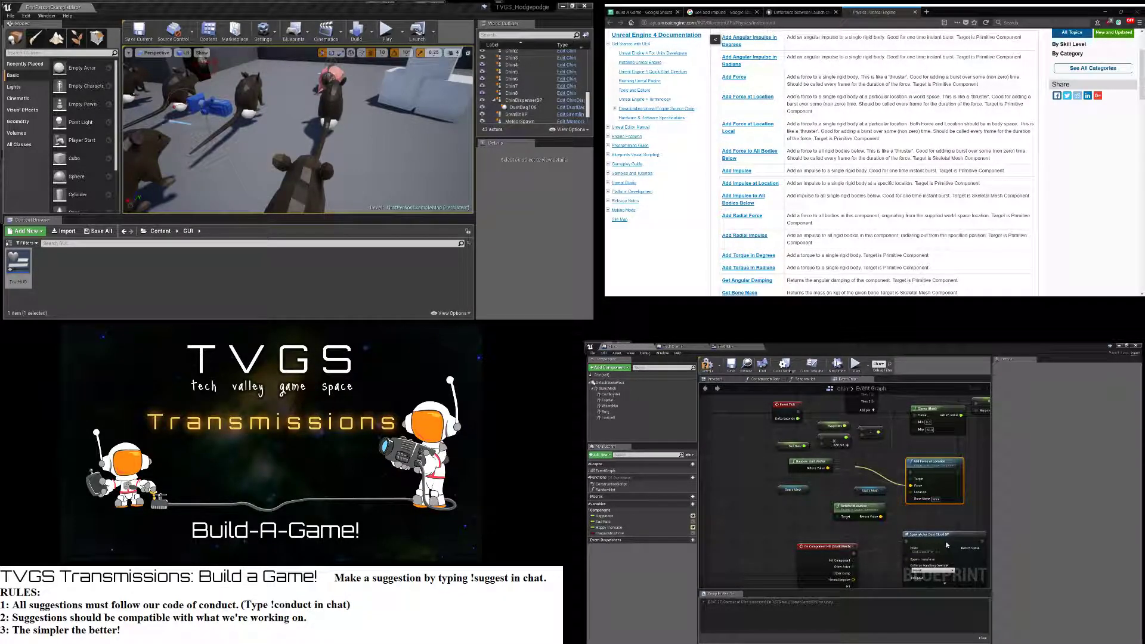
pyautogui.moveTo(881, 471); pyautogui.dragTo(718, 461)
pyautogui.moveTo(762, 504); pyautogui.dragTo(792, 514, button='right')
pyautogui.click(842, 473)
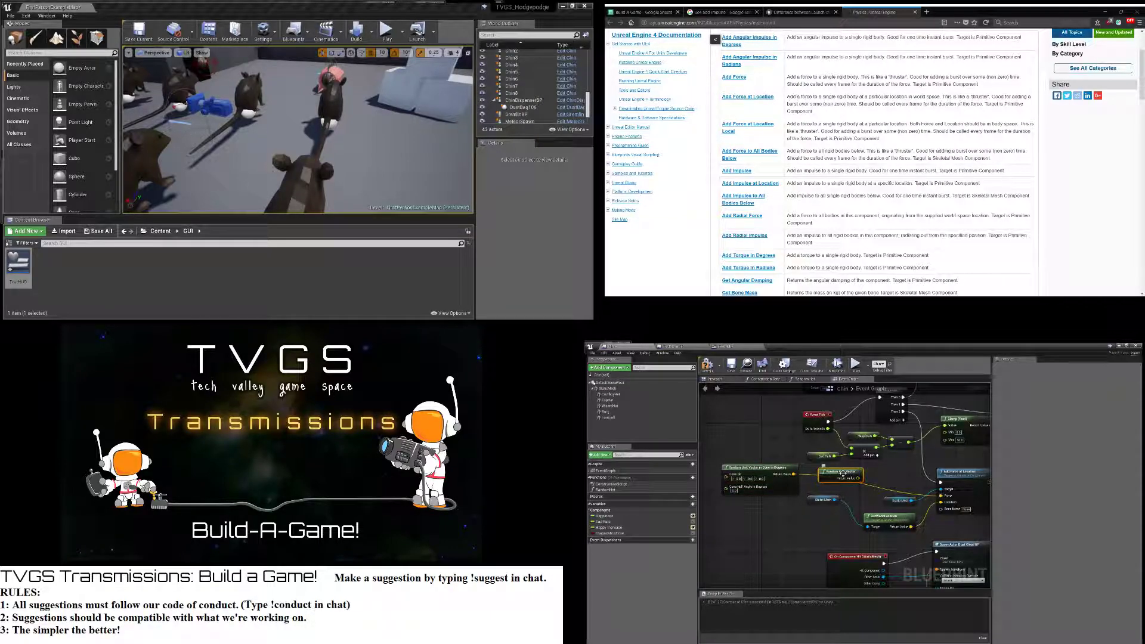
pyautogui.press('Delete')
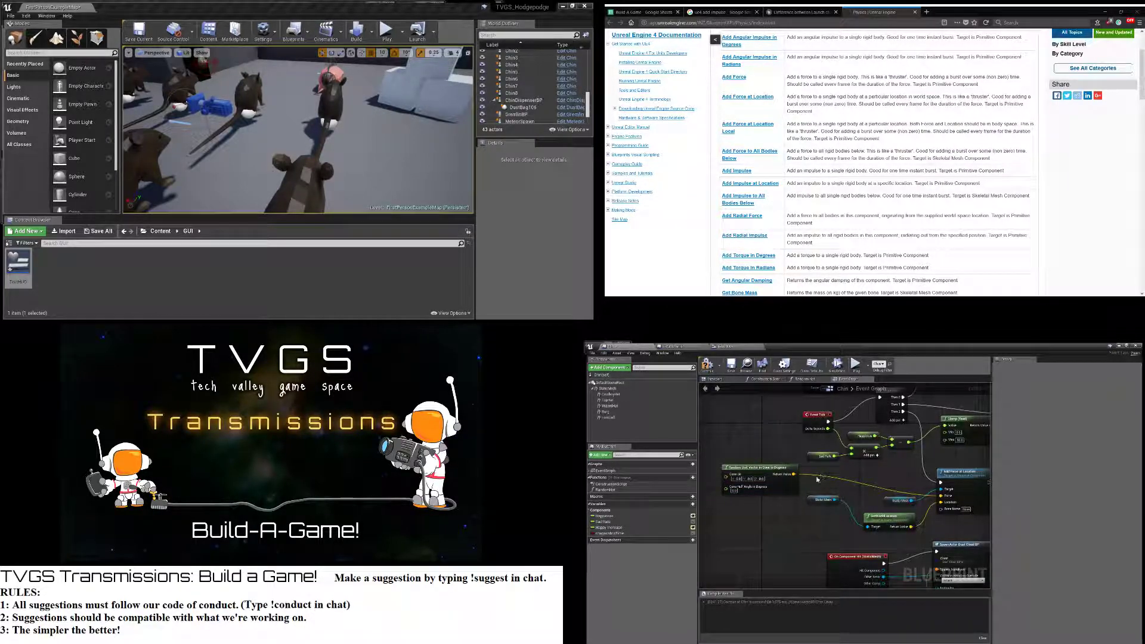
# Reposition the random cone vector node and feed its Cone Dir input from a GetWorldLocation node targeting the mesh
pyautogui.moveTo(766, 472); pyautogui.dragTo(780, 475)
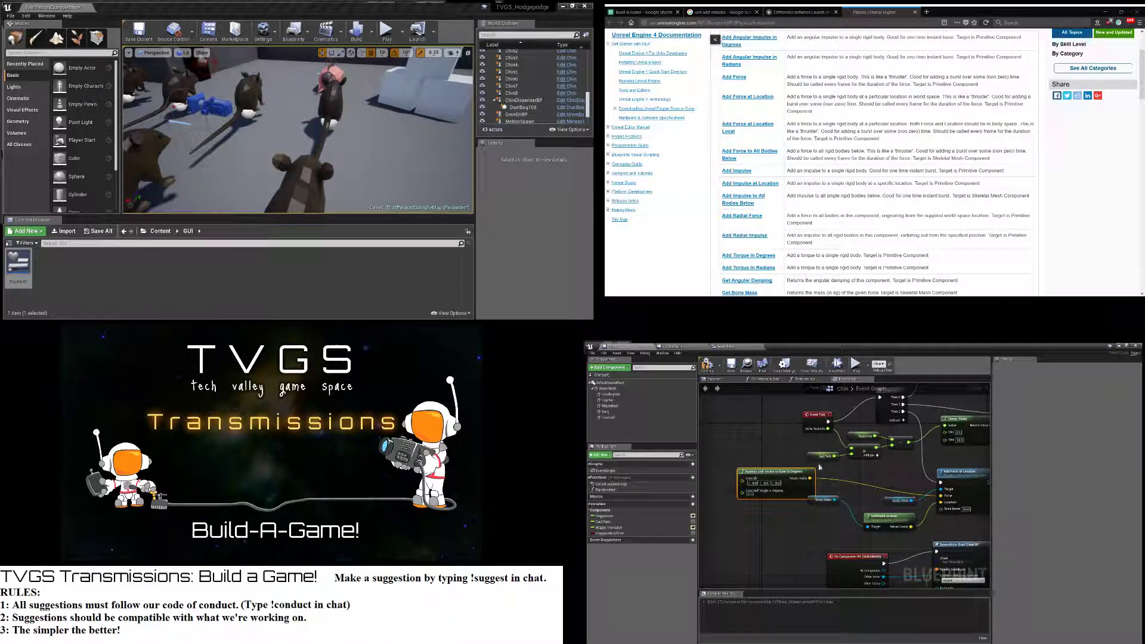
pyautogui.moveTo(792, 475); pyautogui.dragTo(788, 467)
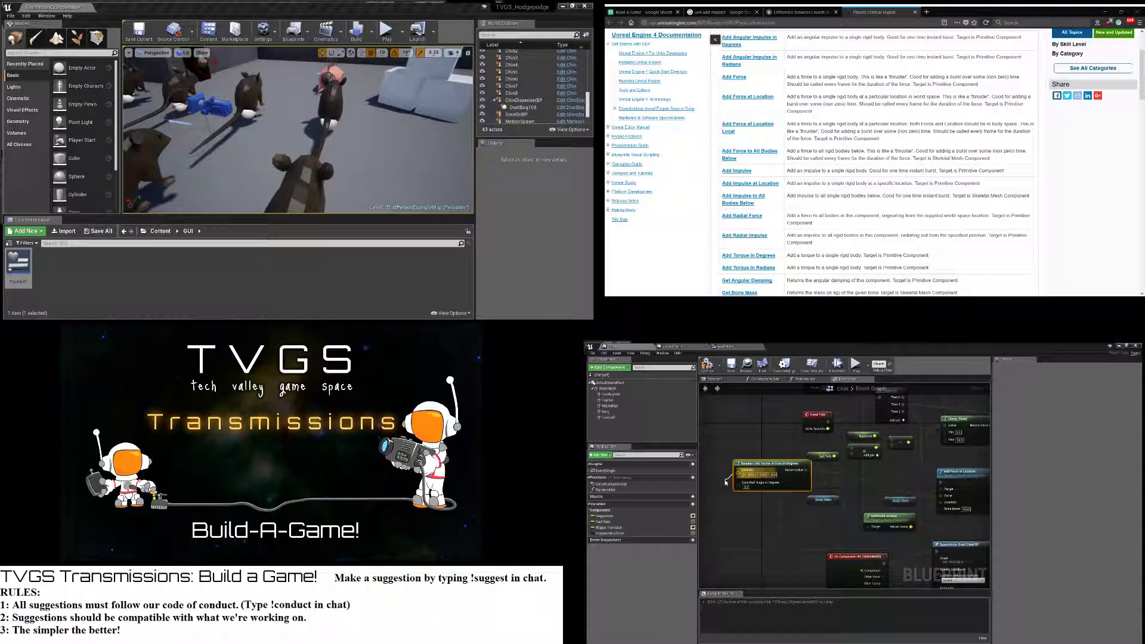
pyautogui.moveTo(803, 412); pyautogui.dragTo(871, 427, button='right')
pyautogui.moveTo(770, 488); pyautogui.dragTo(761, 483)
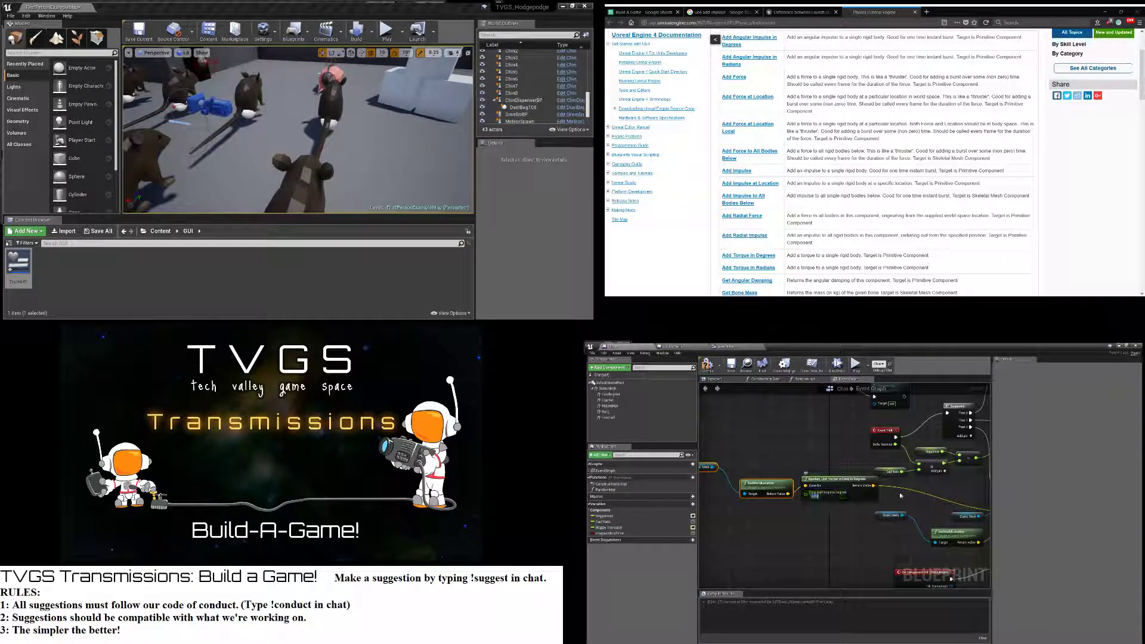
# Multiply the random cone vector by a float, wire the result into Force, and tidy the nodes feeding the cone direction
pyautogui.moveTo(900, 495); pyautogui.dragTo(848, 506, button='right')
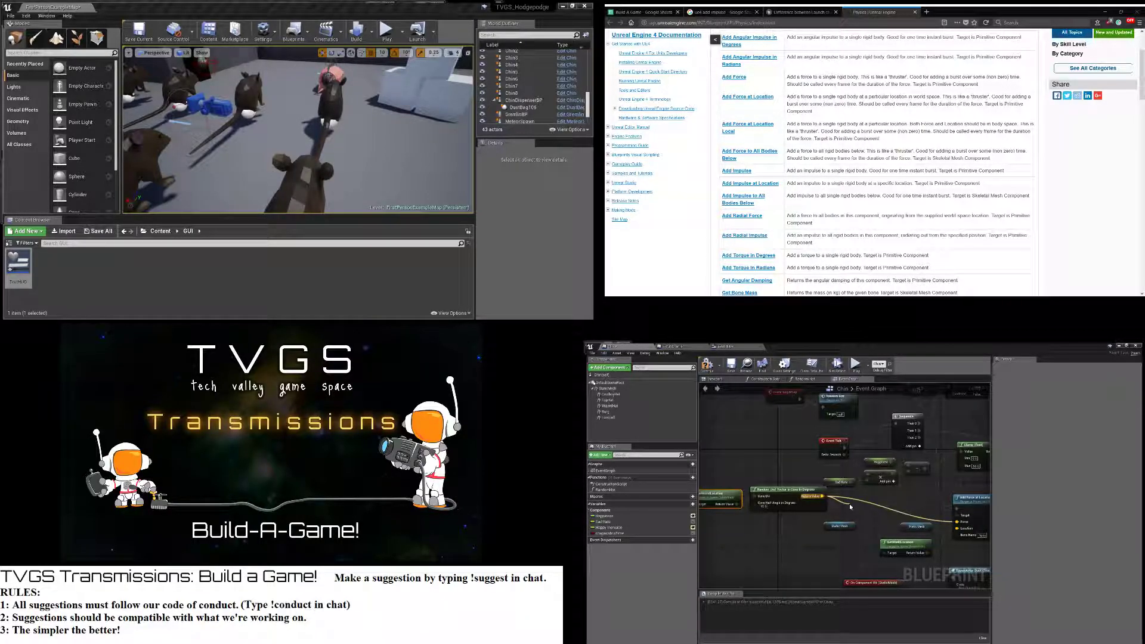
pyautogui.doubleClick(849, 503)
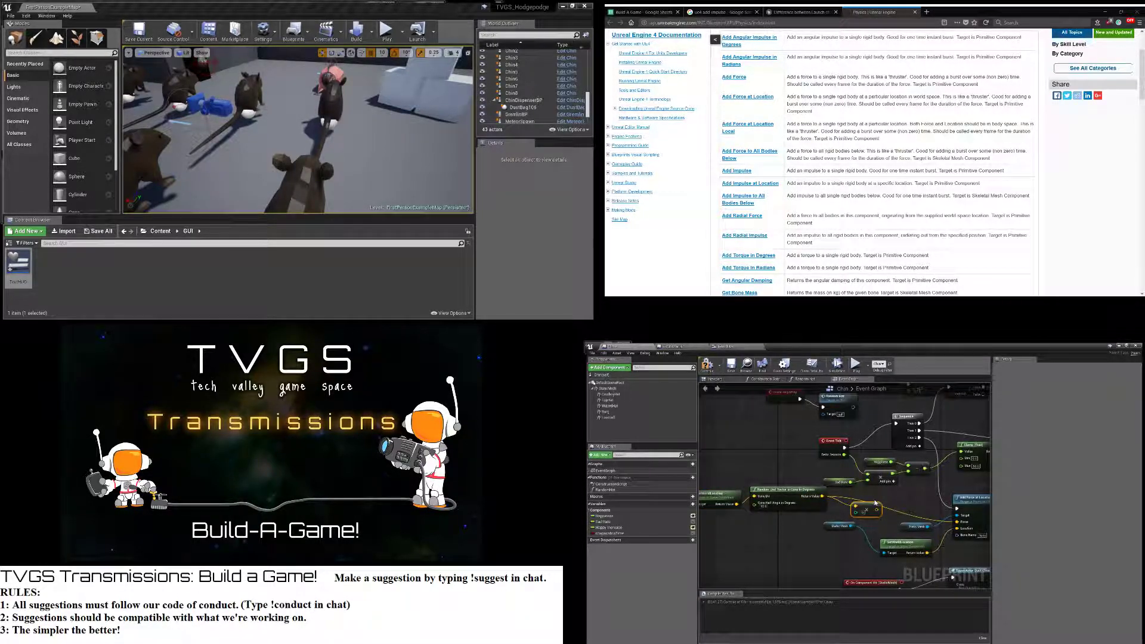
pyautogui.moveTo(855, 512)
pyautogui.mouseDown()
pyautogui.moveTo(785, 541)
pyautogui.moveTo(868, 514)
pyautogui.mouseUp()
pyautogui.moveTo(879, 511); pyautogui.dragTo(958, 522)
pyautogui.moveTo(809, 522); pyautogui.dragTo(857, 524, button='right')
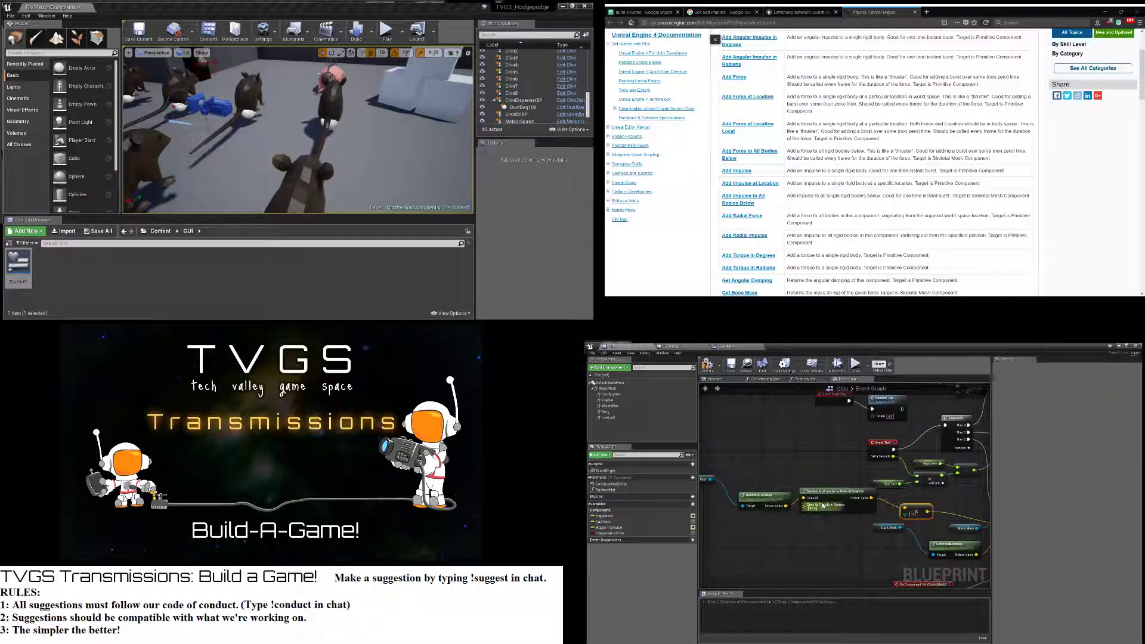
pyautogui.moveTo(823, 495); pyautogui.dragTo(767, 508)
pyautogui.moveTo(706, 480); pyautogui.dragTo(735, 529)
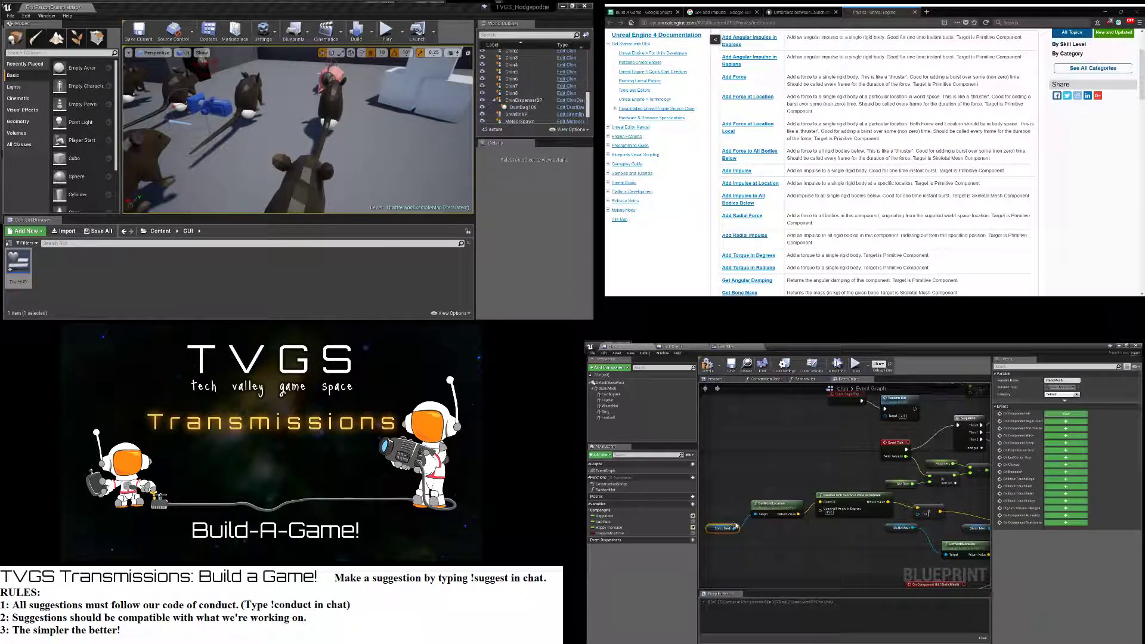
# Compile the Chin blueprint and playtest the level, moving the player up to the chins to watch them bounce
pyautogui.click(708, 366)
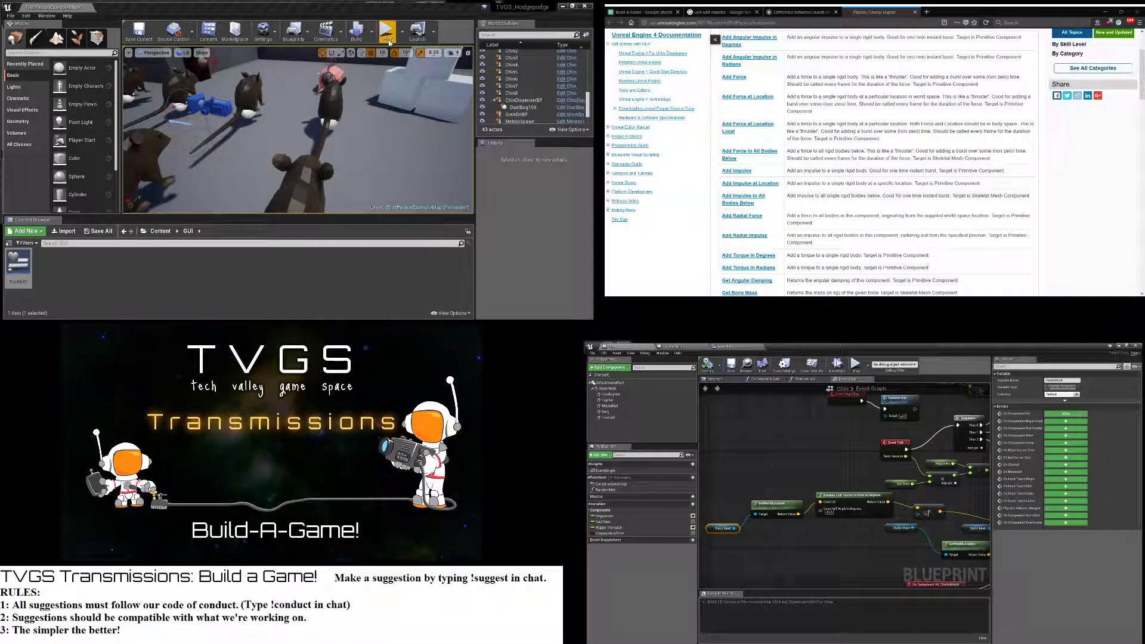
pyautogui.click(387, 31)
pyautogui.click(388, 53)
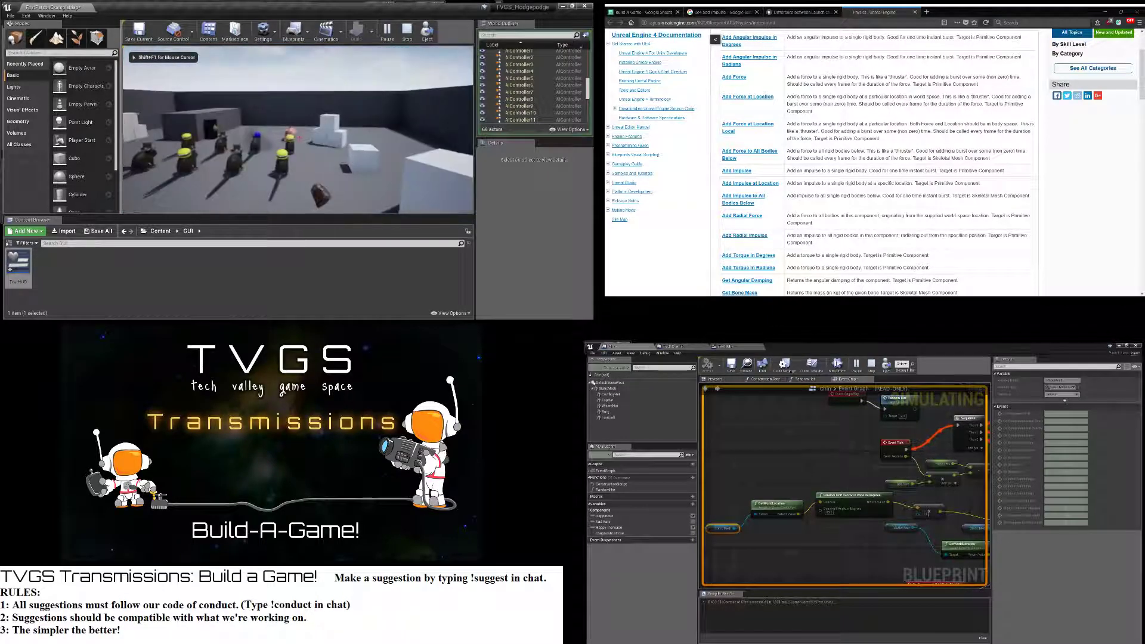
pyautogui.press('w')
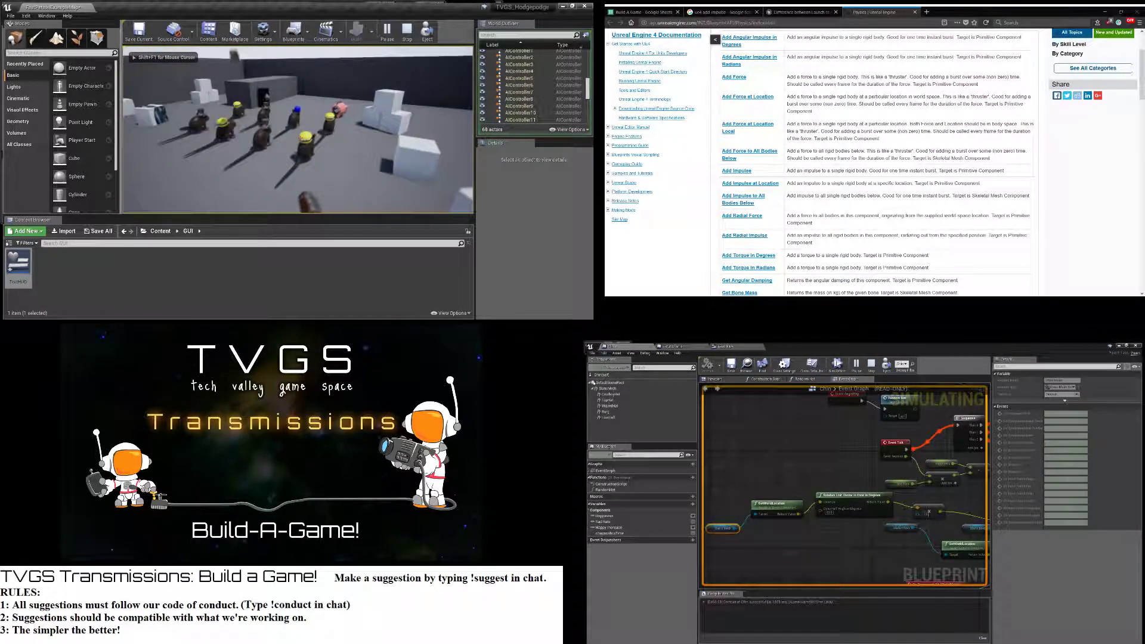
pyautogui.press('w')
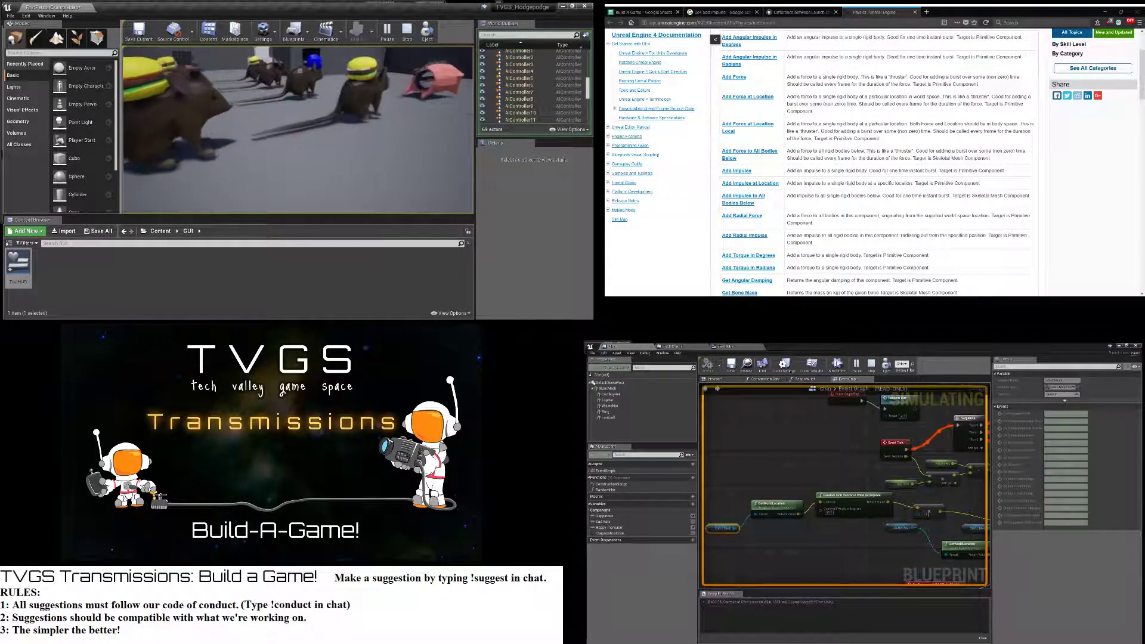
pyautogui.press('w')
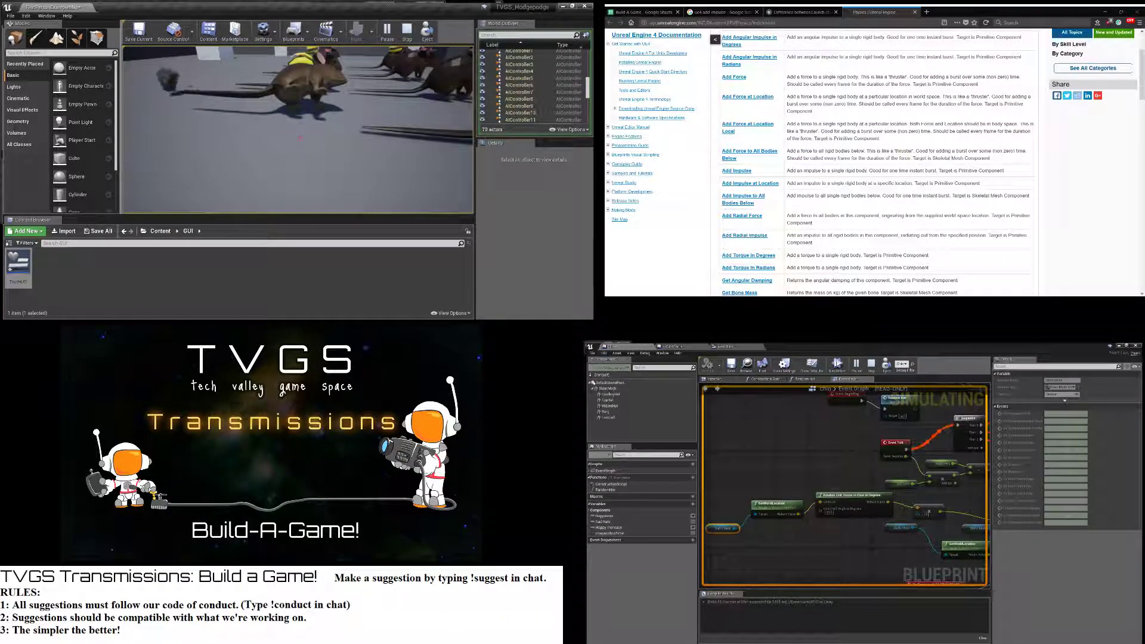
pyautogui.press('Escape')
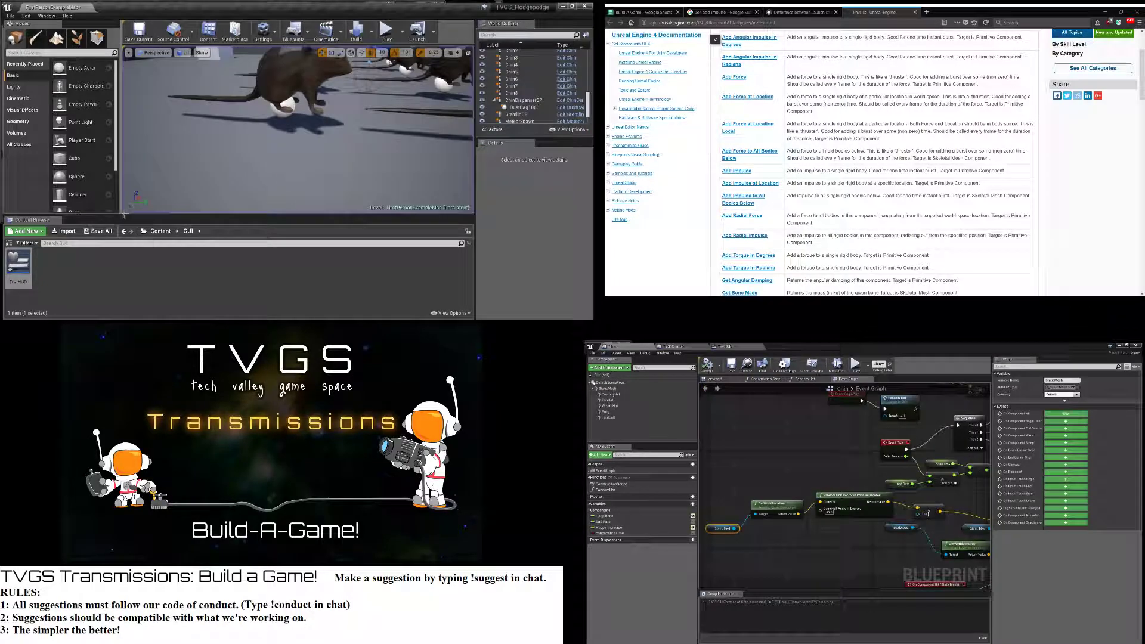
# Select one of the chins in the level and look through its actor details for physics settings
pyautogui.click(297, 80)
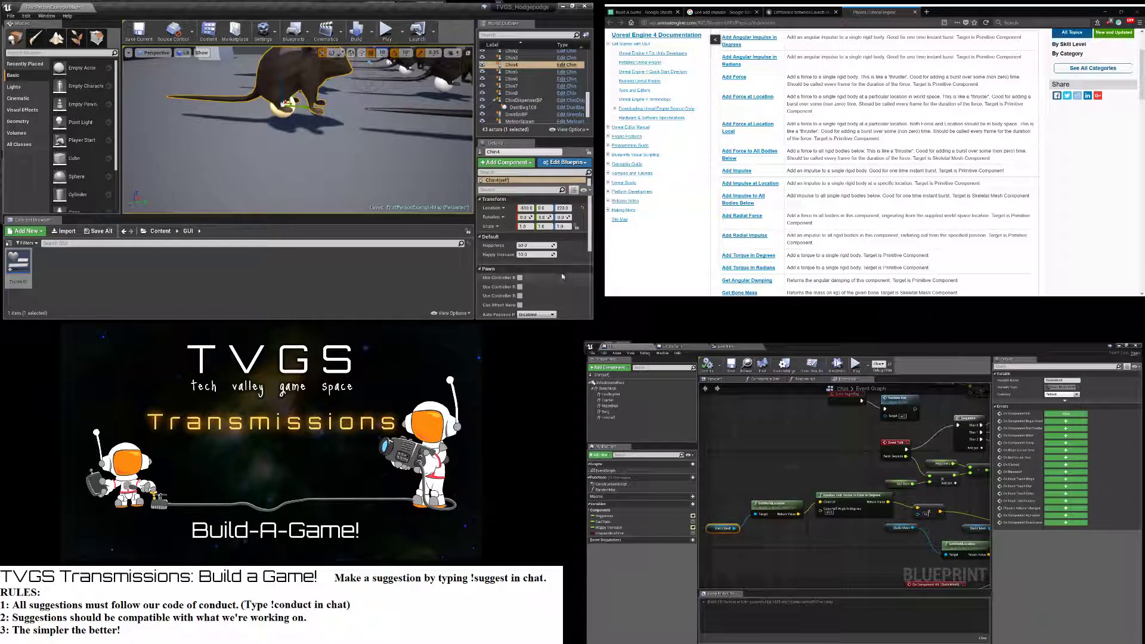
pyautogui.scroll(-4, 520, 260)
pyautogui.scroll(-5, 520, 261)
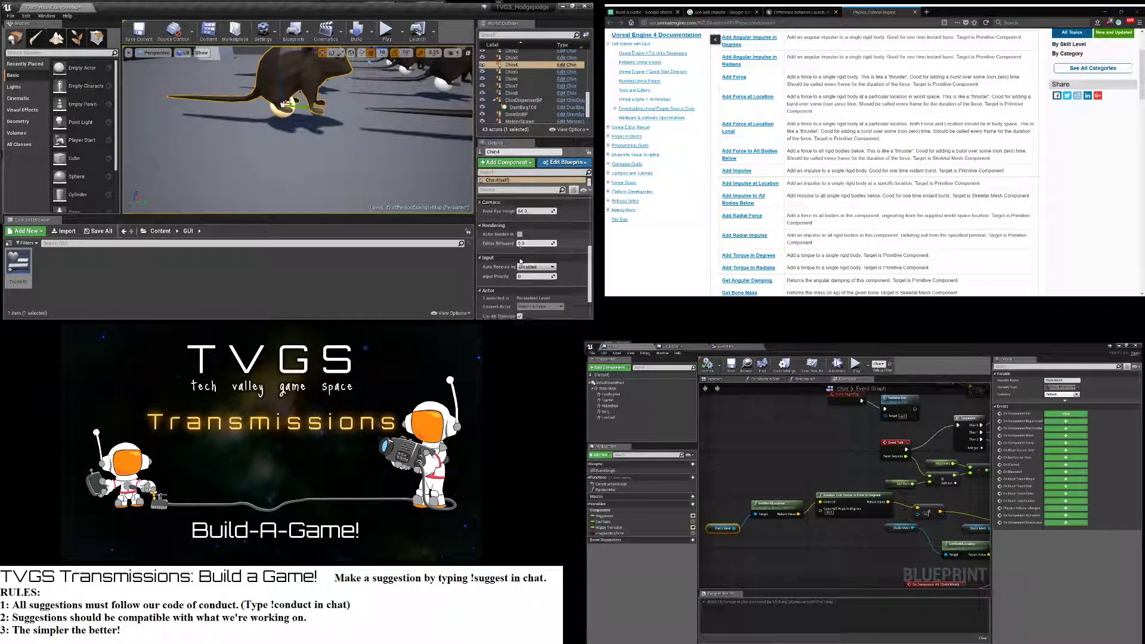
pyautogui.scroll(8, 530, 258)
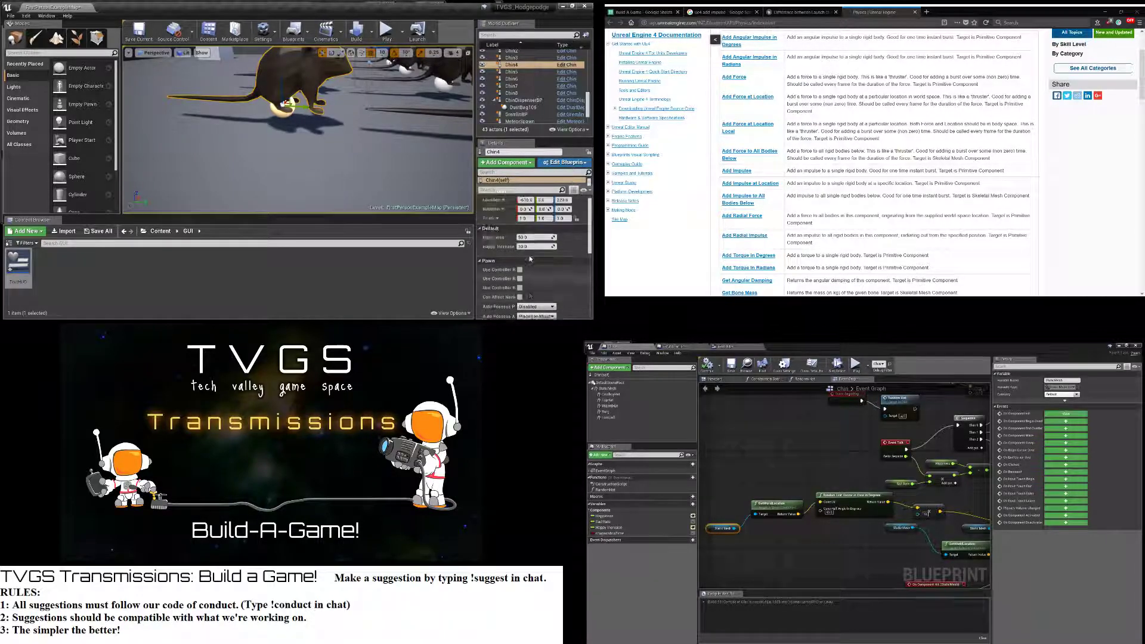
pyautogui.scroll(-4, 530, 258)
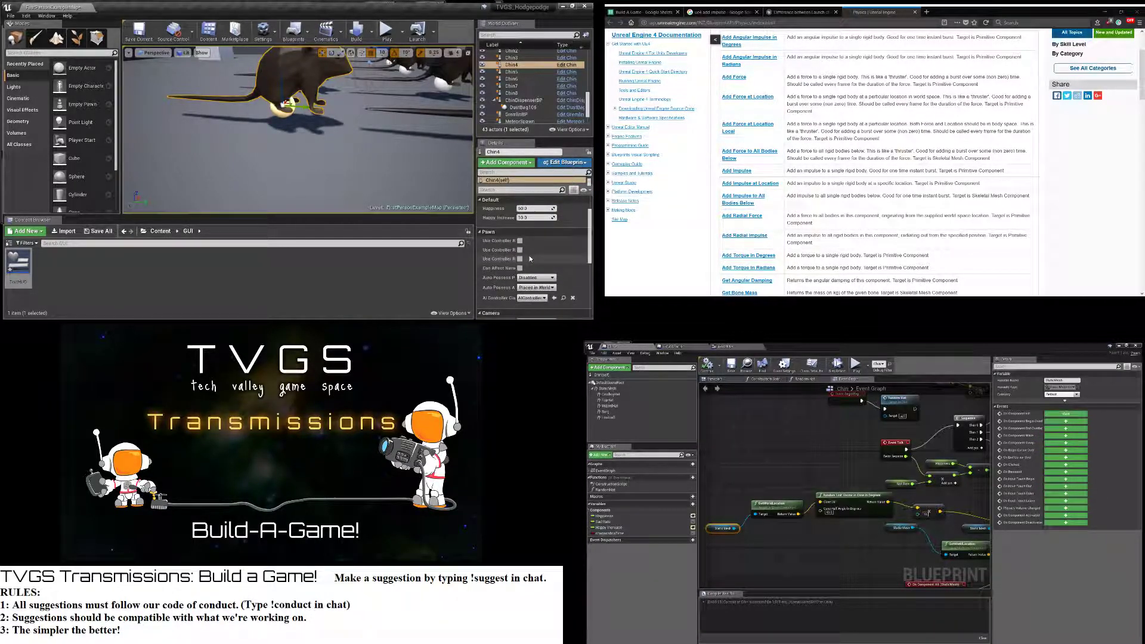
pyautogui.scroll(-3, 530, 260)
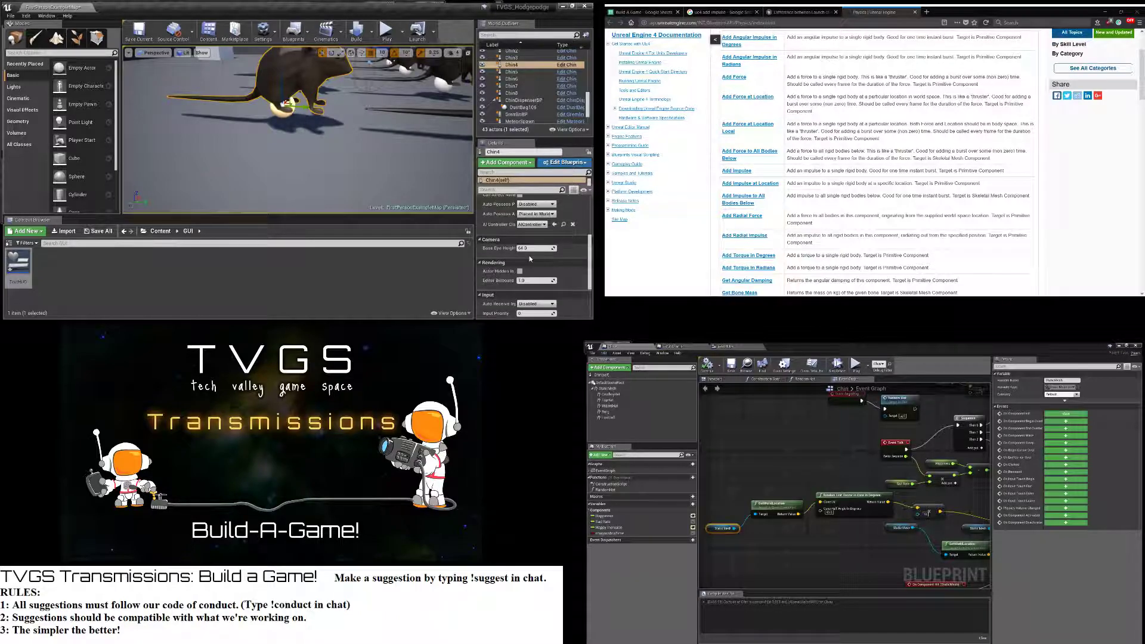
pyautogui.scroll(2, 530, 257)
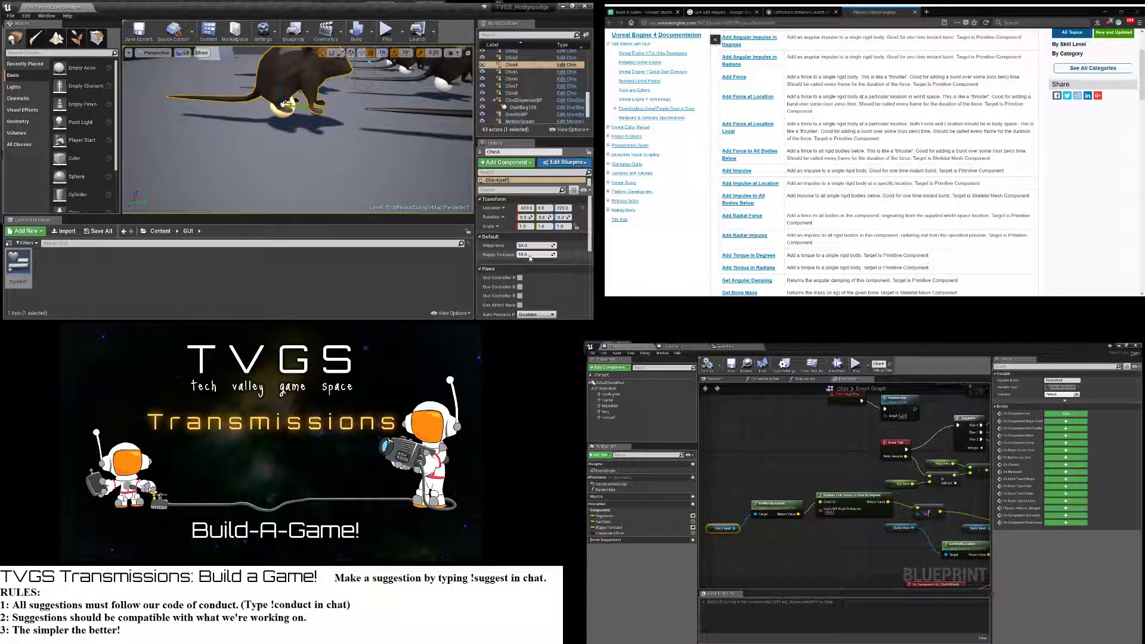
pyautogui.scroll(-10, 530, 258)
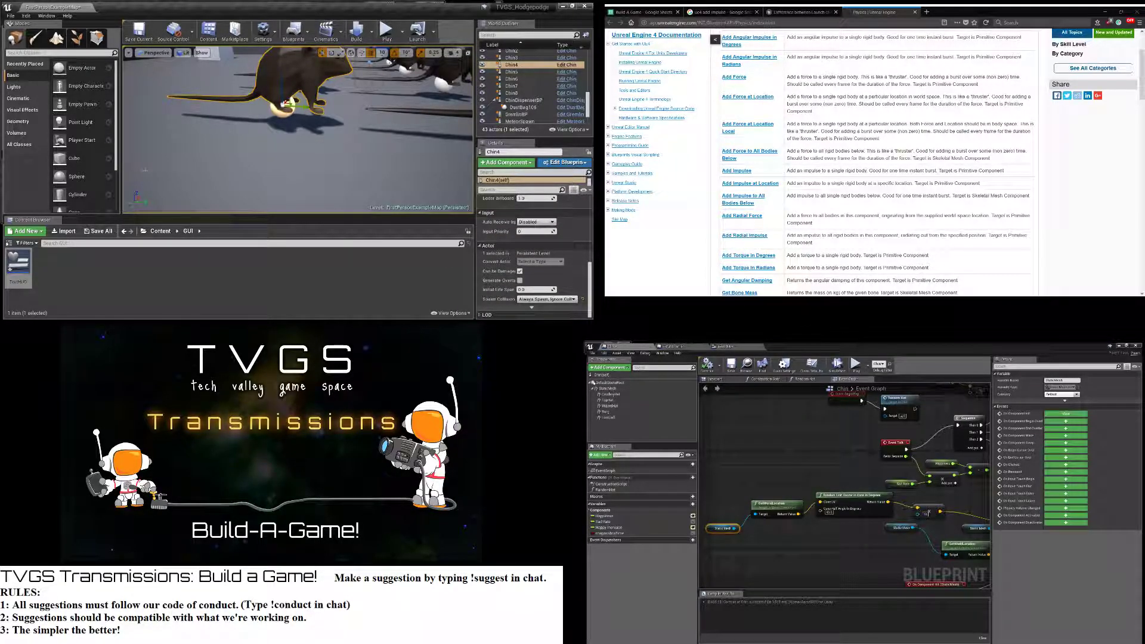
# Select the mesh component in the Chin blueprint's viewport and expand its physics Constraints settings
pyautogui.click(714, 379)
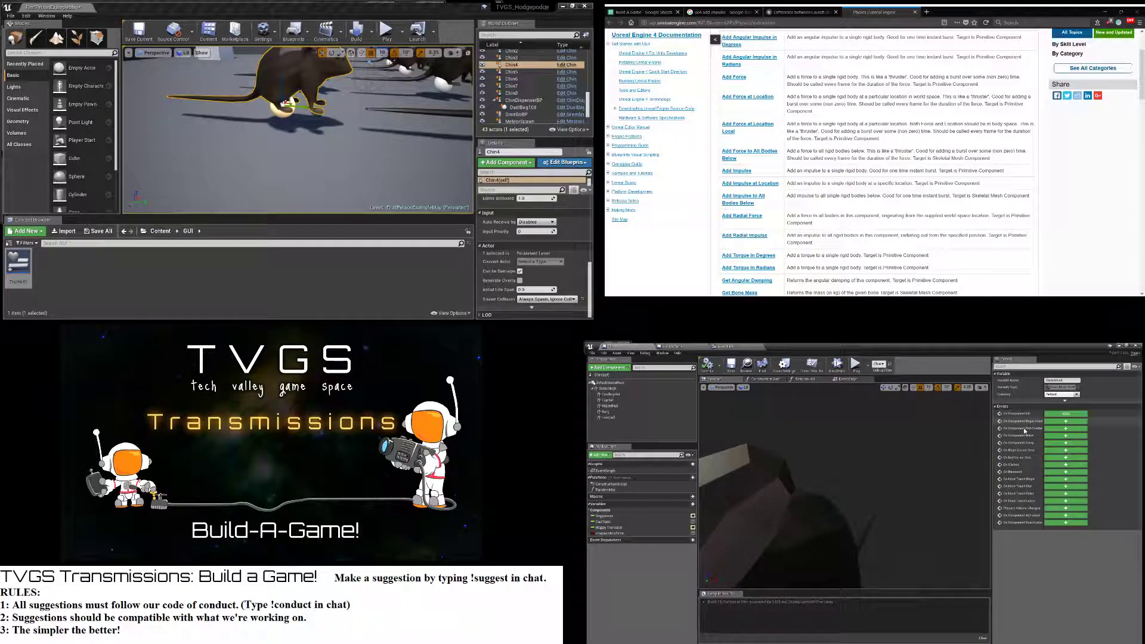
pyautogui.click(610, 388)
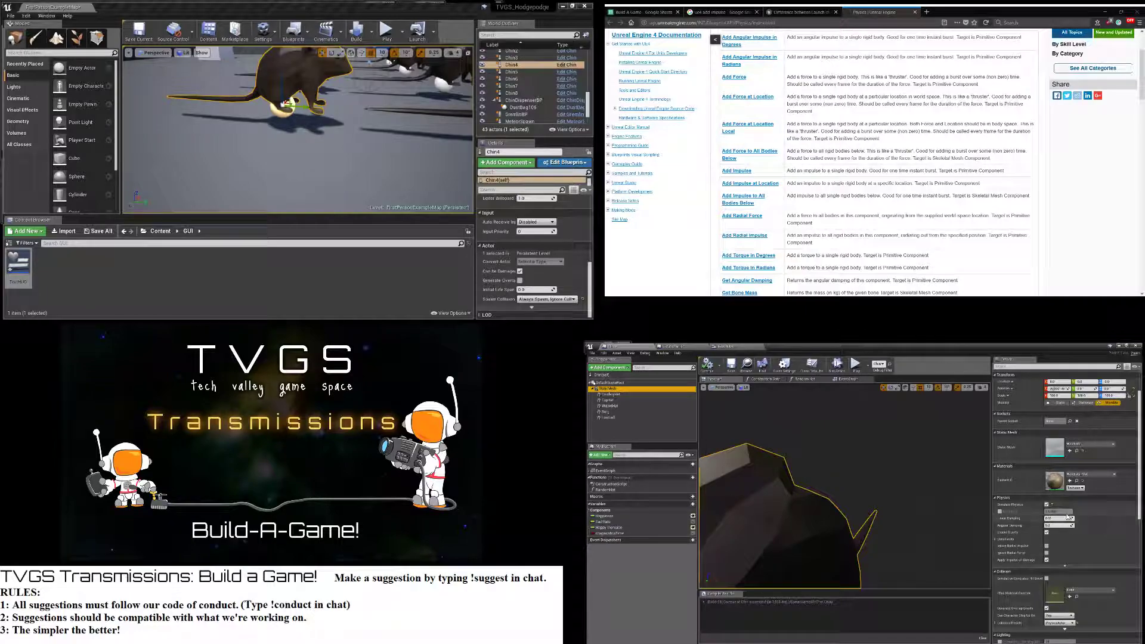
pyautogui.click(1000, 511)
pyautogui.click(1000, 512)
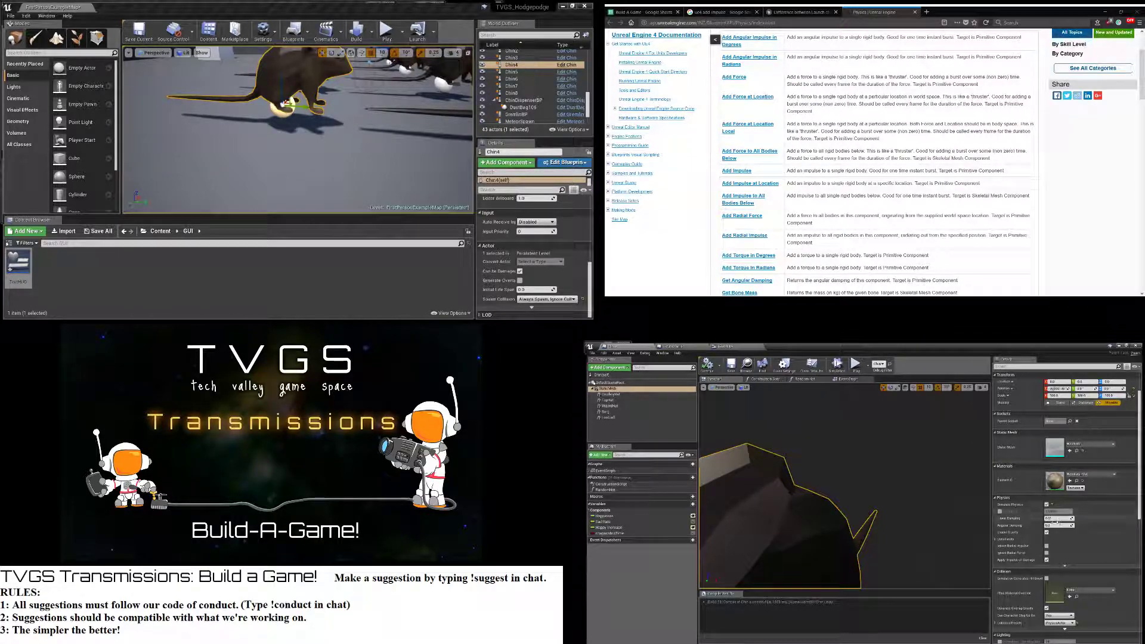
pyautogui.click(994, 540)
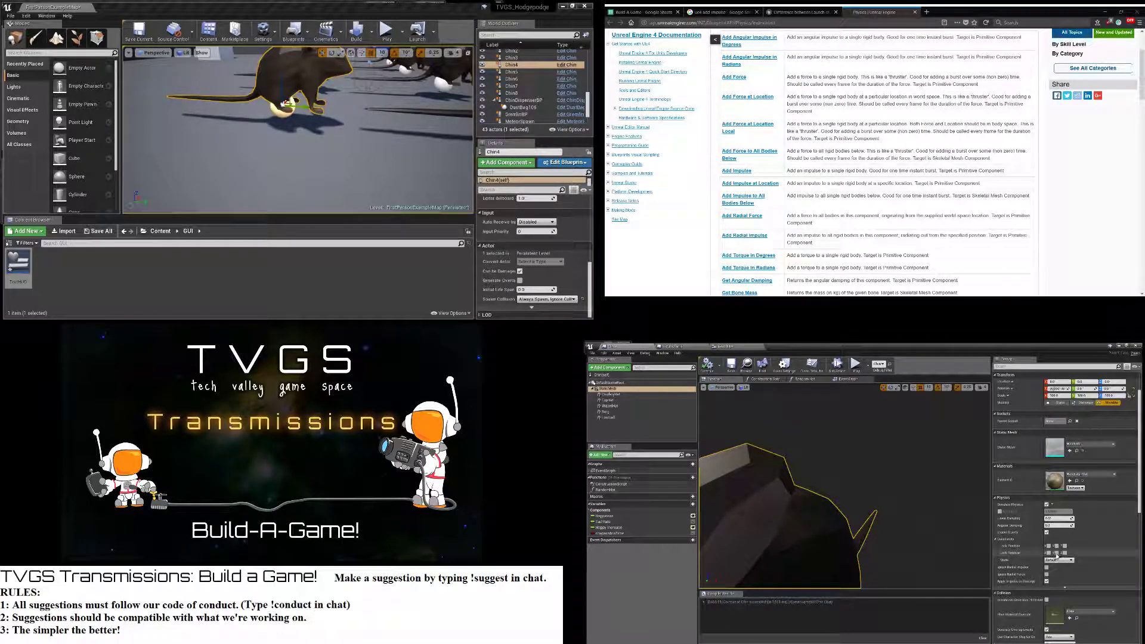
# Show the rotation gizmo on the chin mesh in the blueprint viewport to check its rotation axes
pyautogui.scroll(-5, 841, 529)
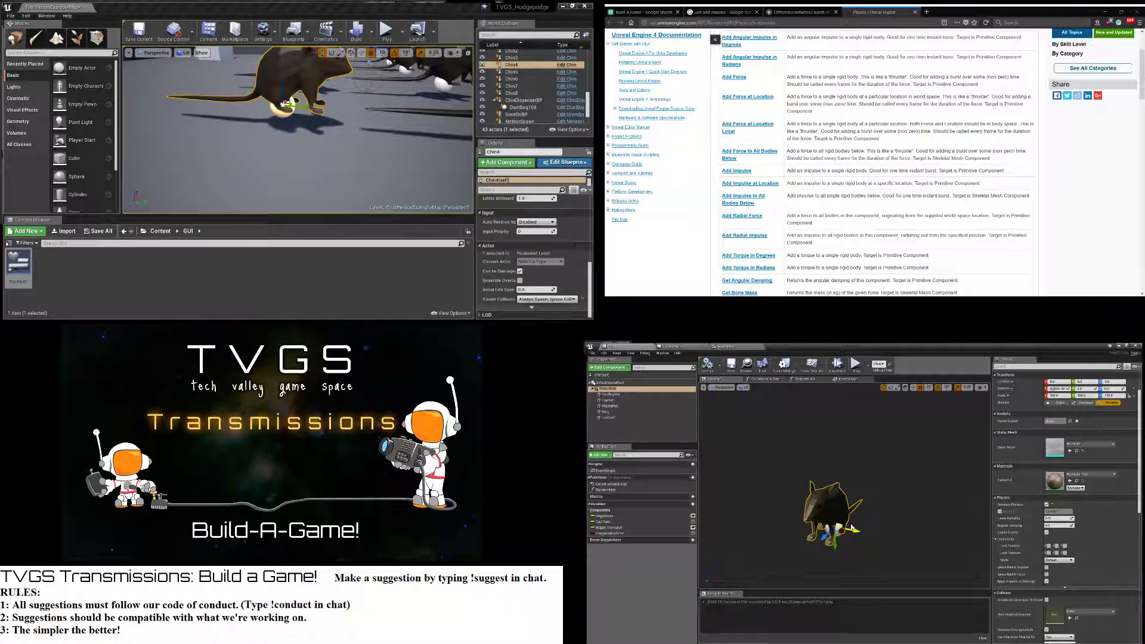
pyautogui.click(890, 387)
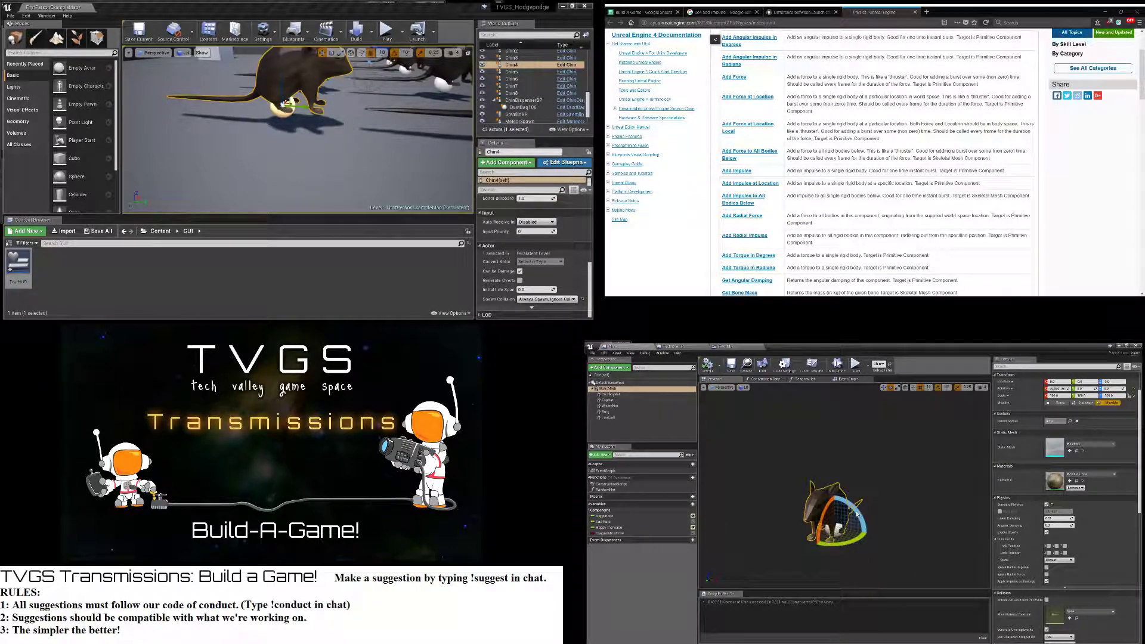
pyautogui.moveTo(854, 510); pyautogui.dragTo(856, 512)
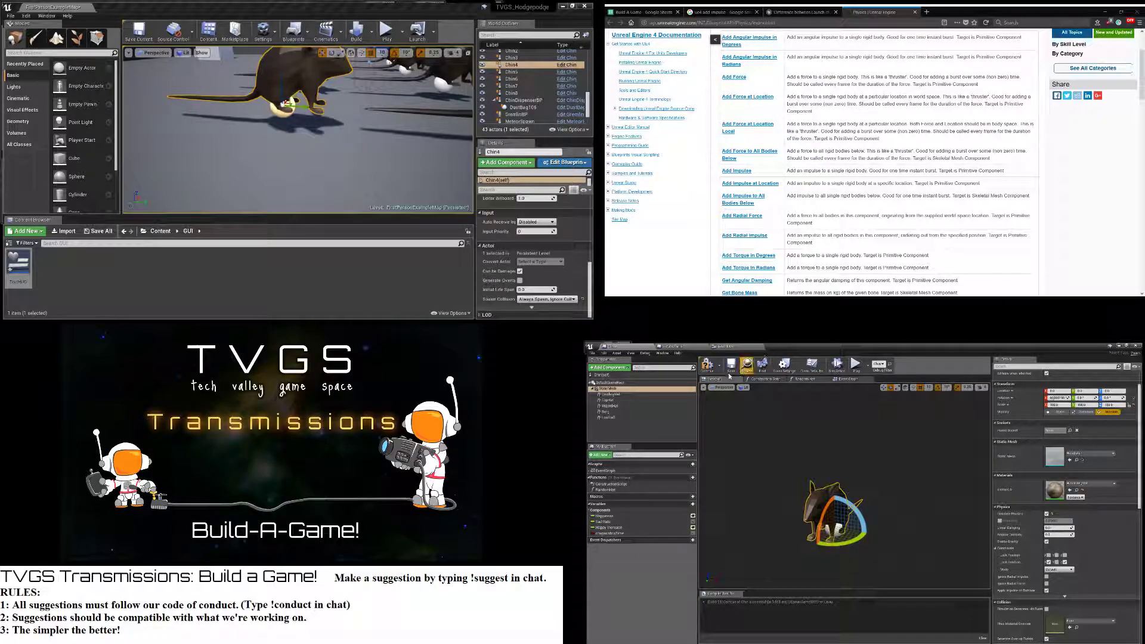
# Compile the Chin blueprint and playtest how the chins move with the mesh's physics constraints
pyautogui.click(708, 365)
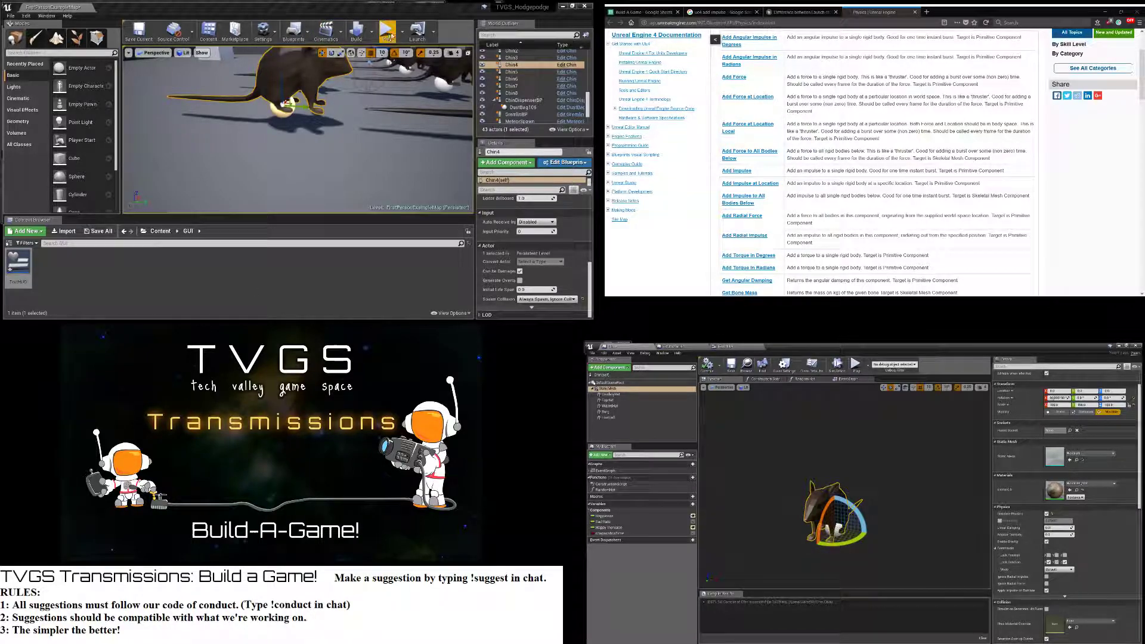
pyautogui.click(388, 35)
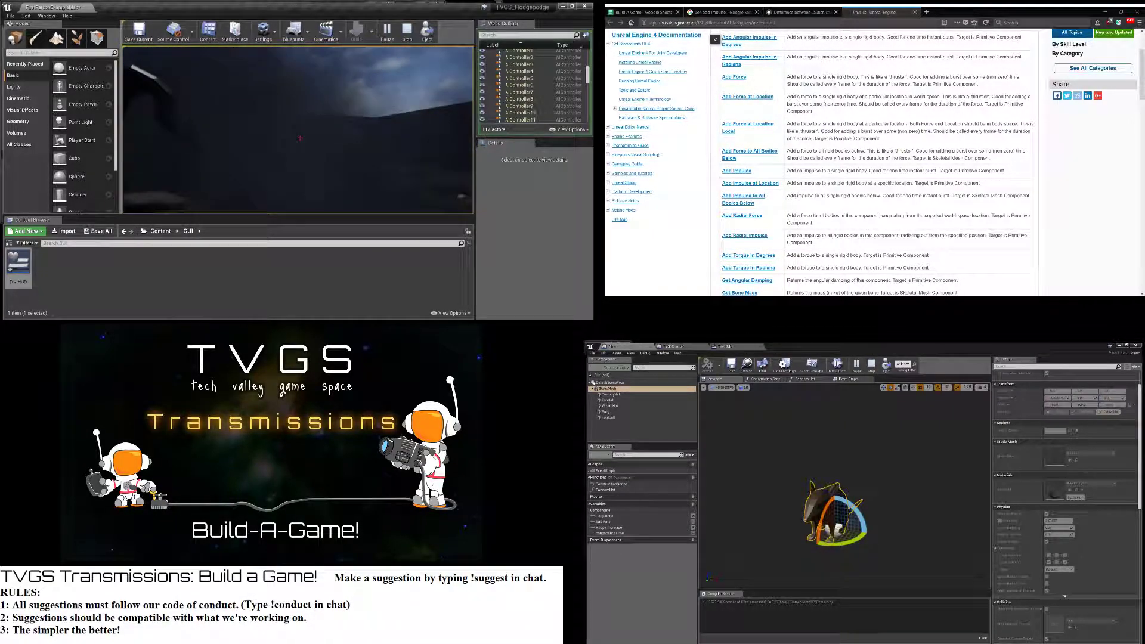
pyautogui.press('Escape')
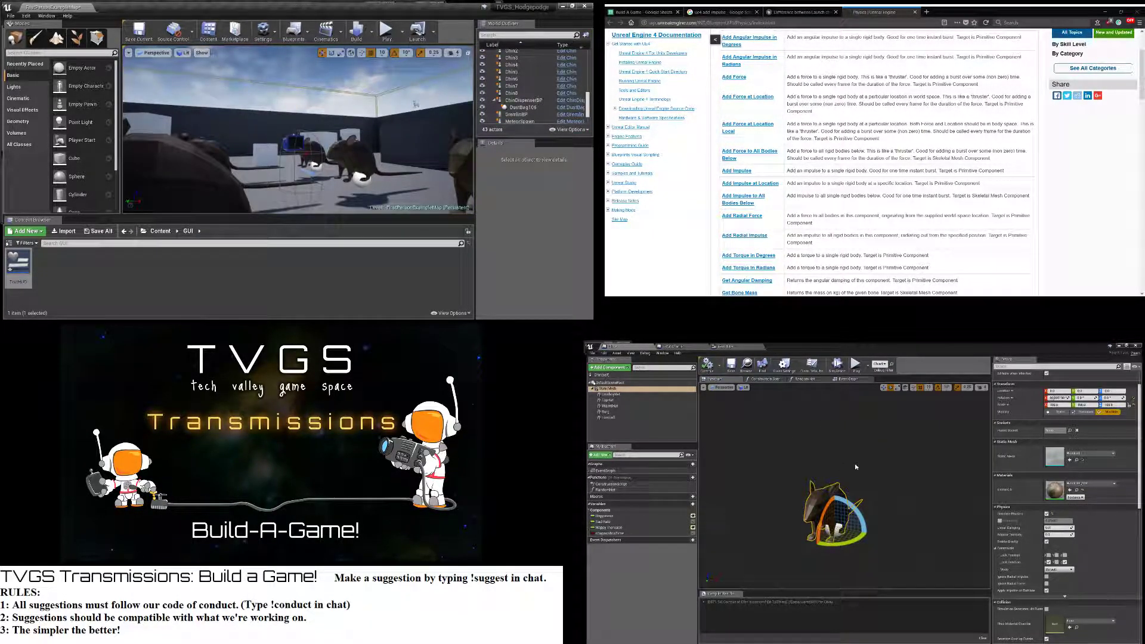
# Toggle the Z-axis Lock Rotation constraint on the chin mesh
pyautogui.moveTo(794, 452)
pyautogui.mouseDown(button='right')
pyautogui.moveTo(737, 468)
pyautogui.moveTo(766, 474)
pyautogui.moveTo(787, 454)
pyautogui.moveTo(790, 426)
pyautogui.moveTo(782, 462)
pyautogui.moveTo(790, 460)
pyautogui.mouseUp(button='right')
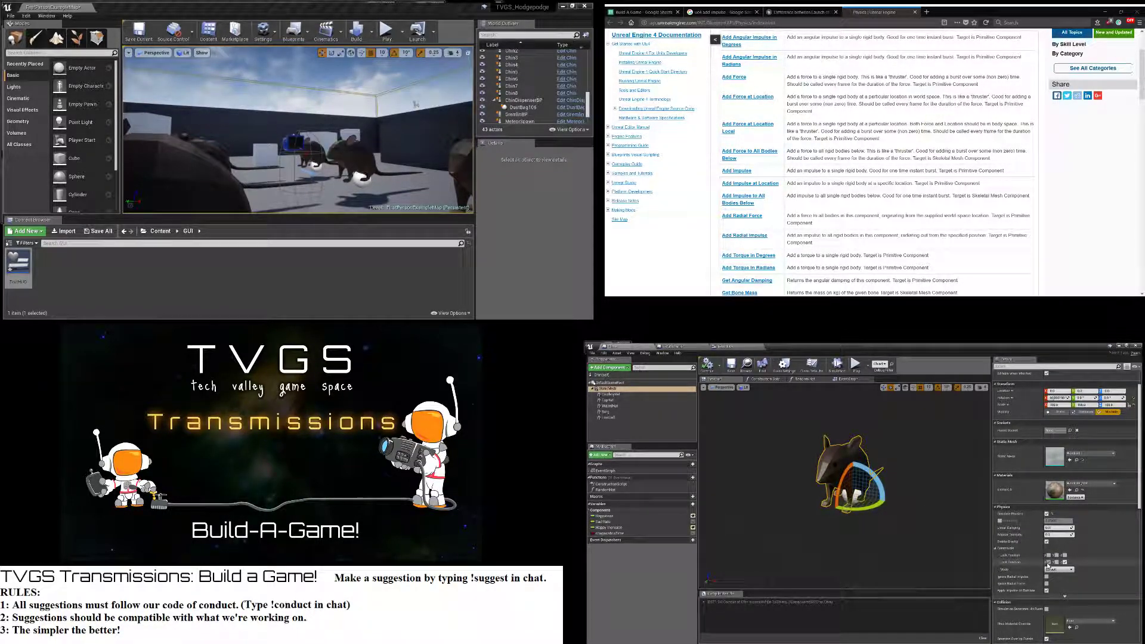
pyautogui.click(756, 379)
pyautogui.click(716, 380)
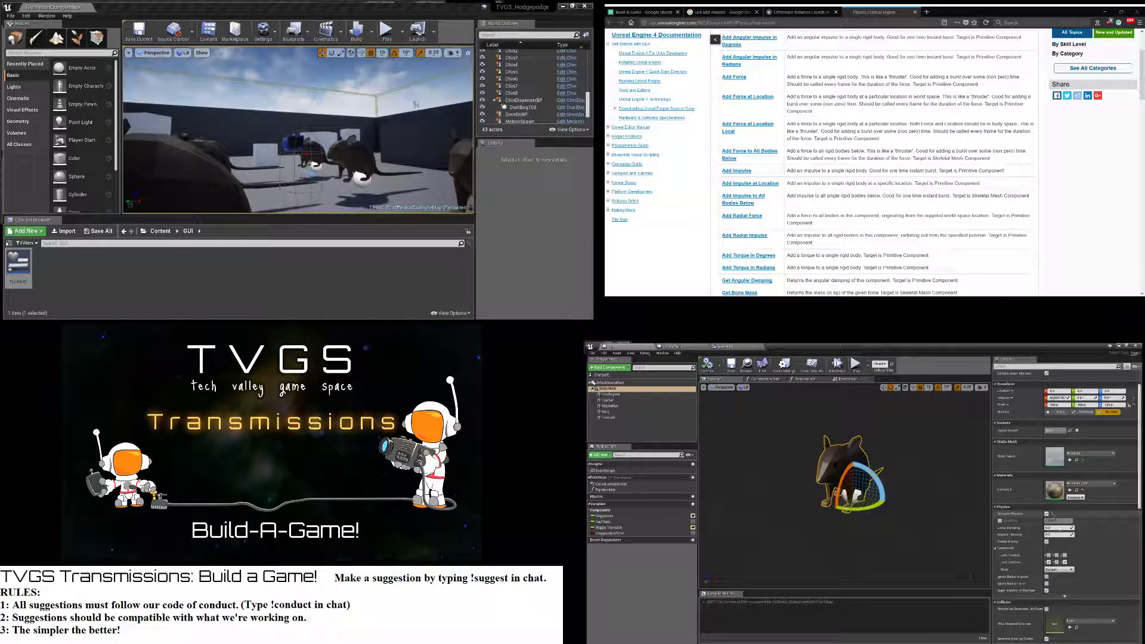
pyautogui.click(1064, 562)
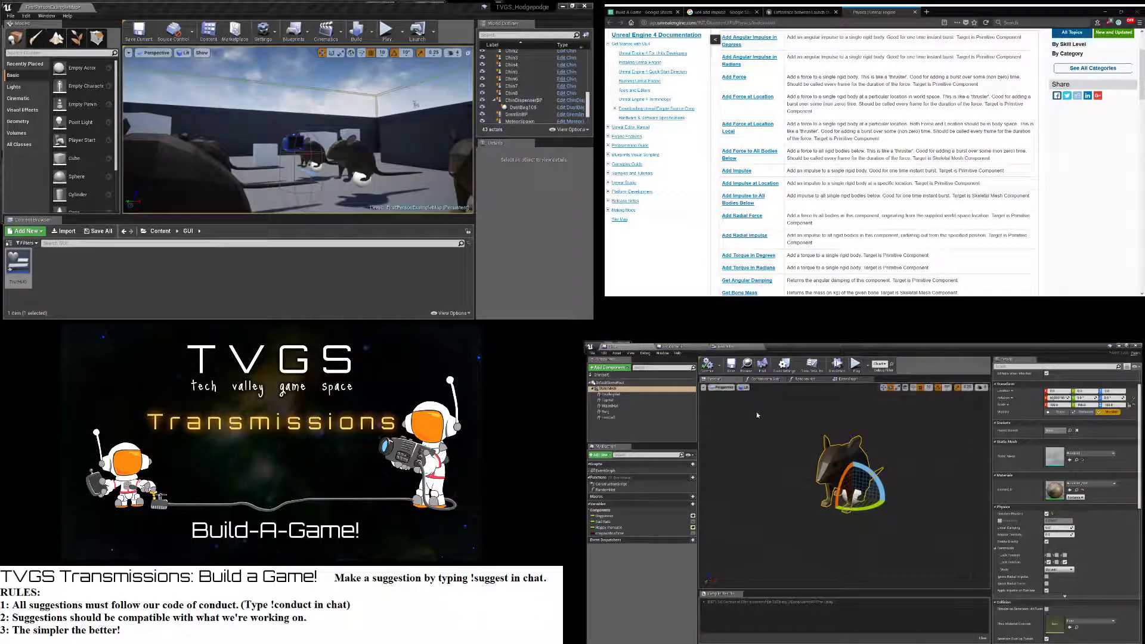
# Save and compile the Chin blueprint, and playtest the level with the changed Z rotation lock
pyautogui.click(734, 367)
pyautogui.click(704, 372)
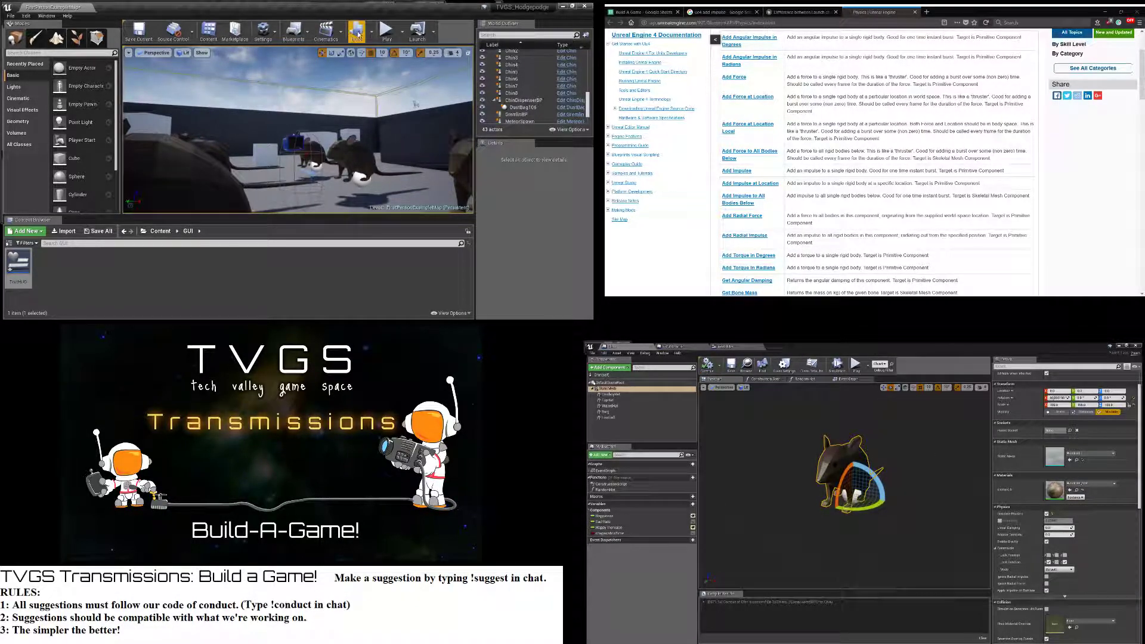
pyautogui.click(386, 31)
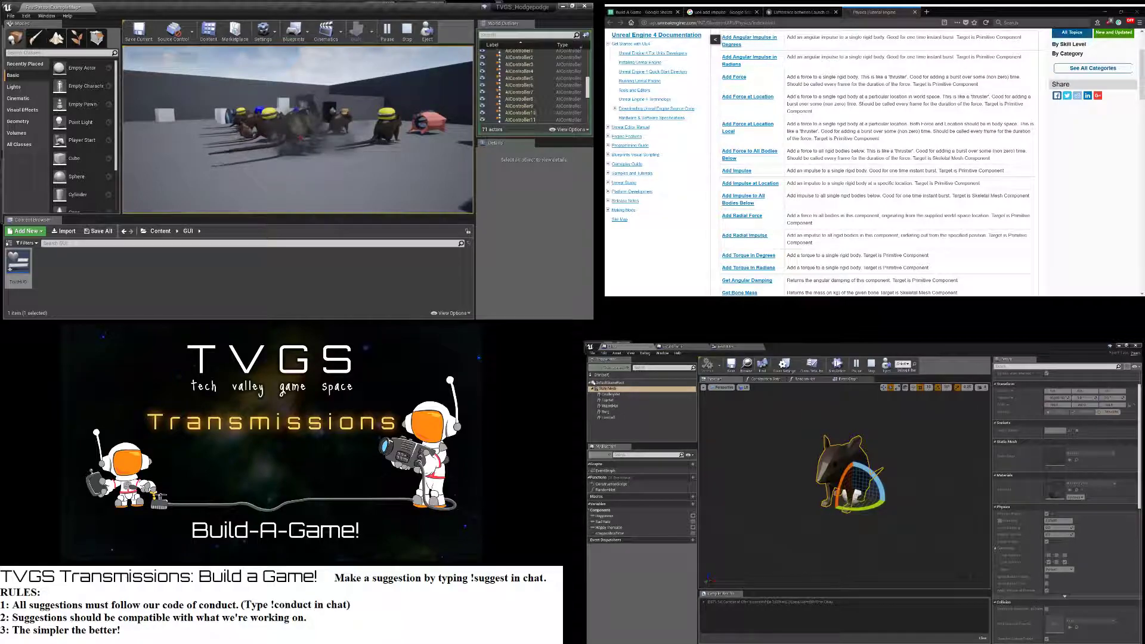
pyautogui.press('Escape')
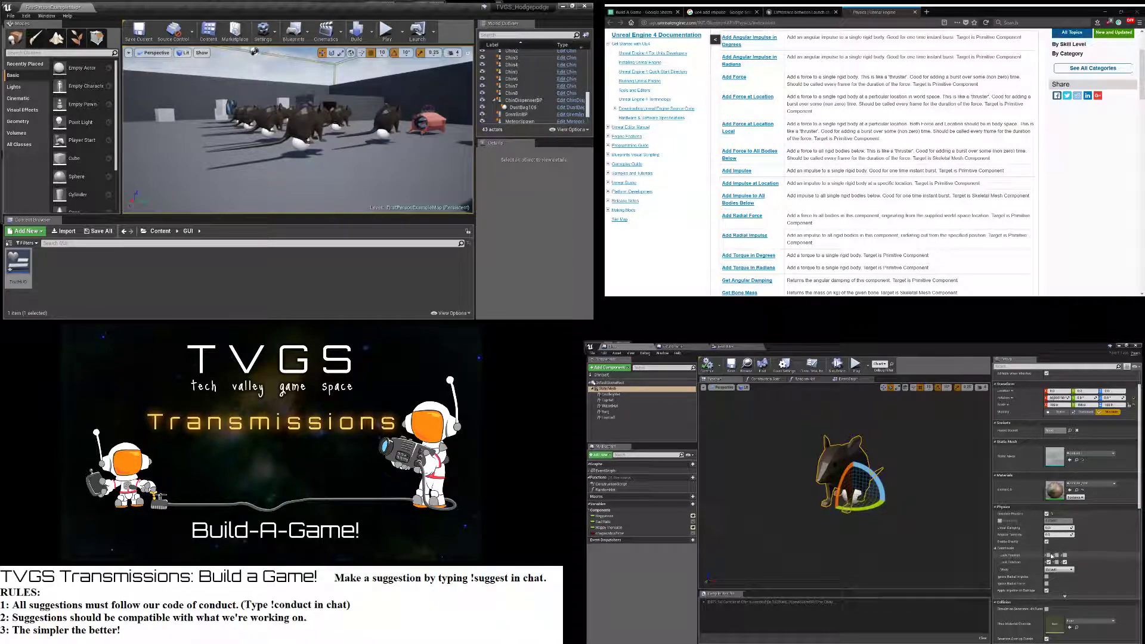
# Recompile the Chin blueprint and run another play session to observe how the chins tip and bounce
pyautogui.click(706, 367)
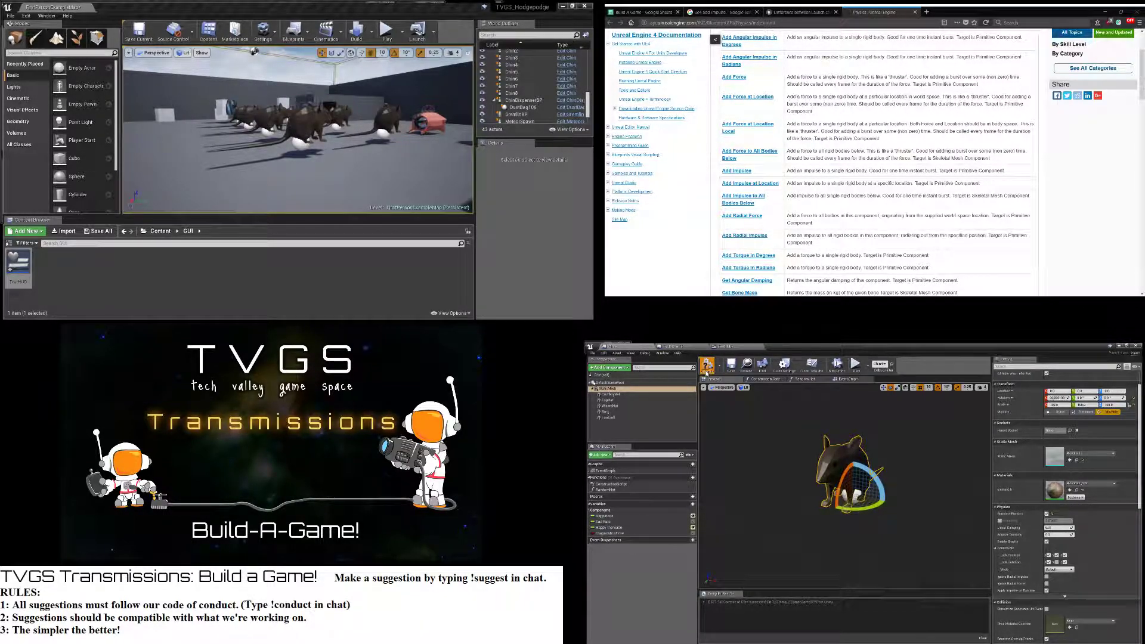
pyautogui.click(387, 30)
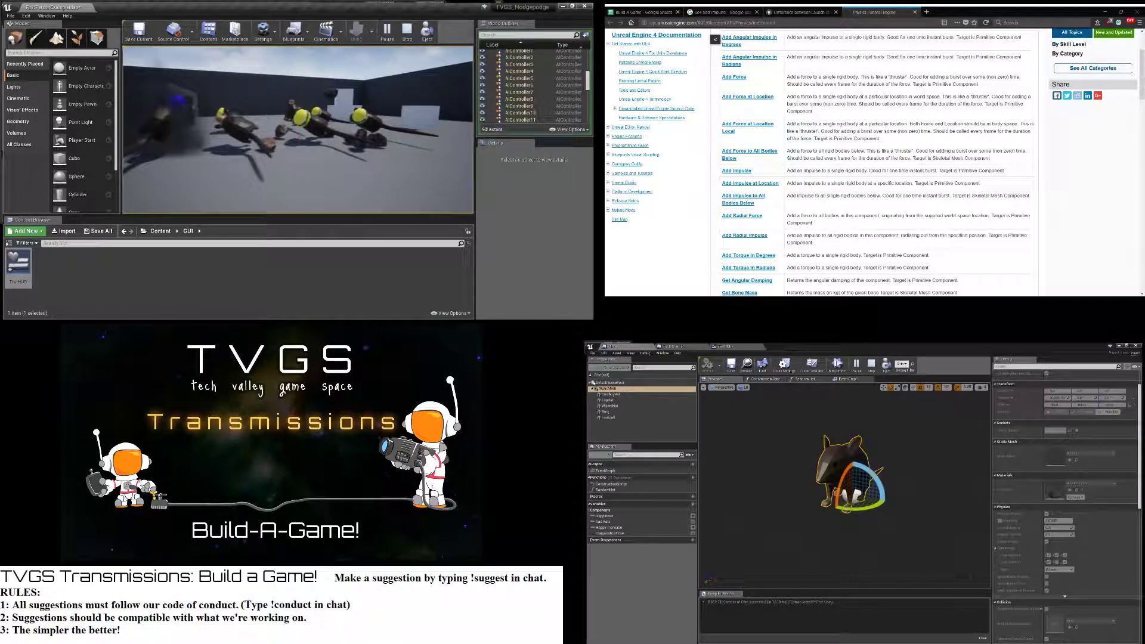
pyautogui.press('Escape')
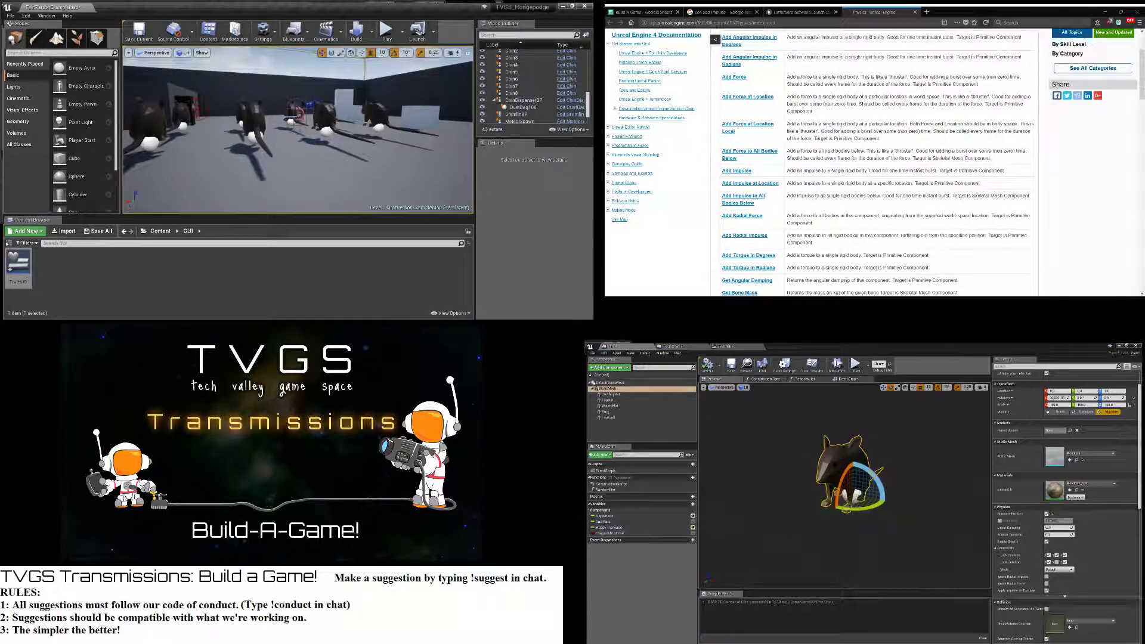
# Focus on a chin in the level and inspect its rotation axes from another angle with the rotation gizmo
pyautogui.click(248, 118)
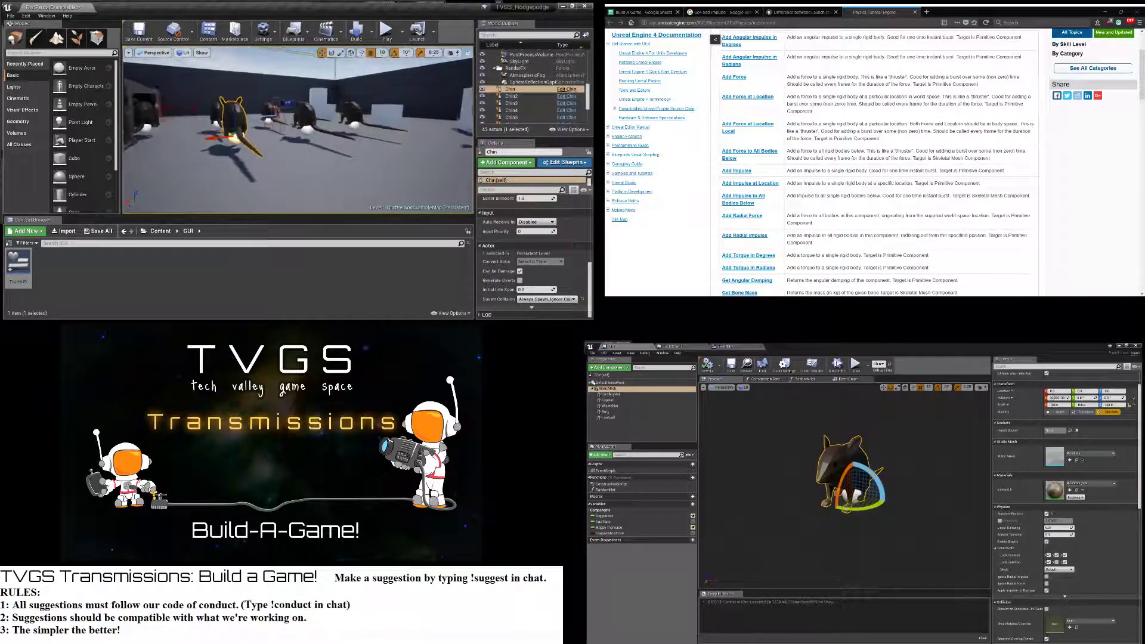
pyautogui.press('f')
pyautogui.scroll(-5, 185, 130)
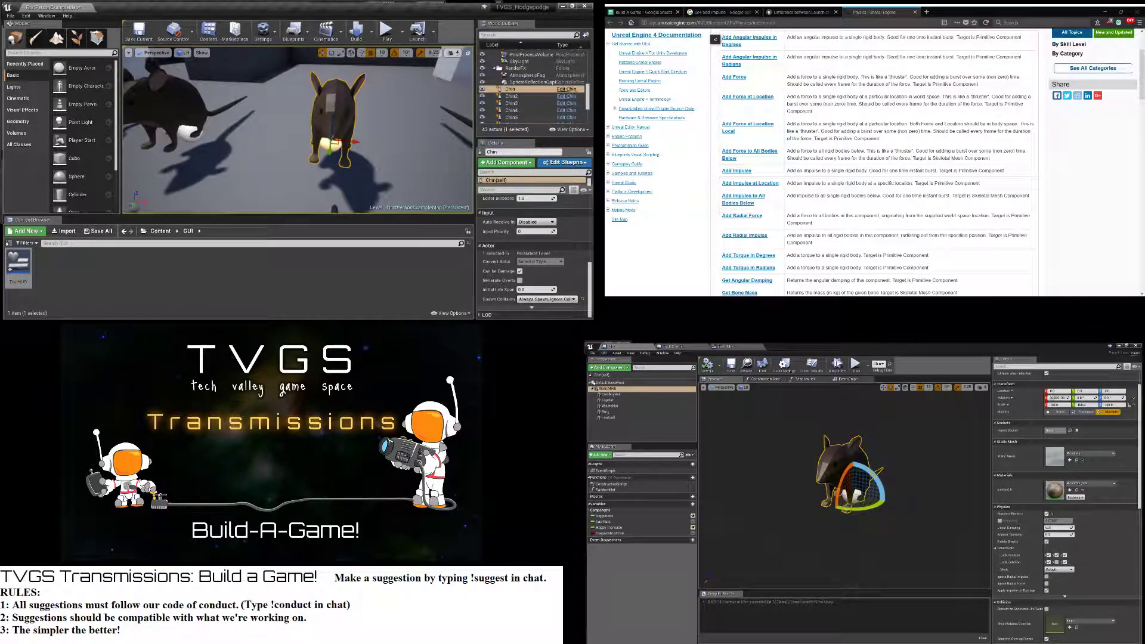
pyautogui.keyDown('alt'); pyautogui.moveTo(184, 129); pyautogui.dragTo(236, 131); pyautogui.keyUp('alt')
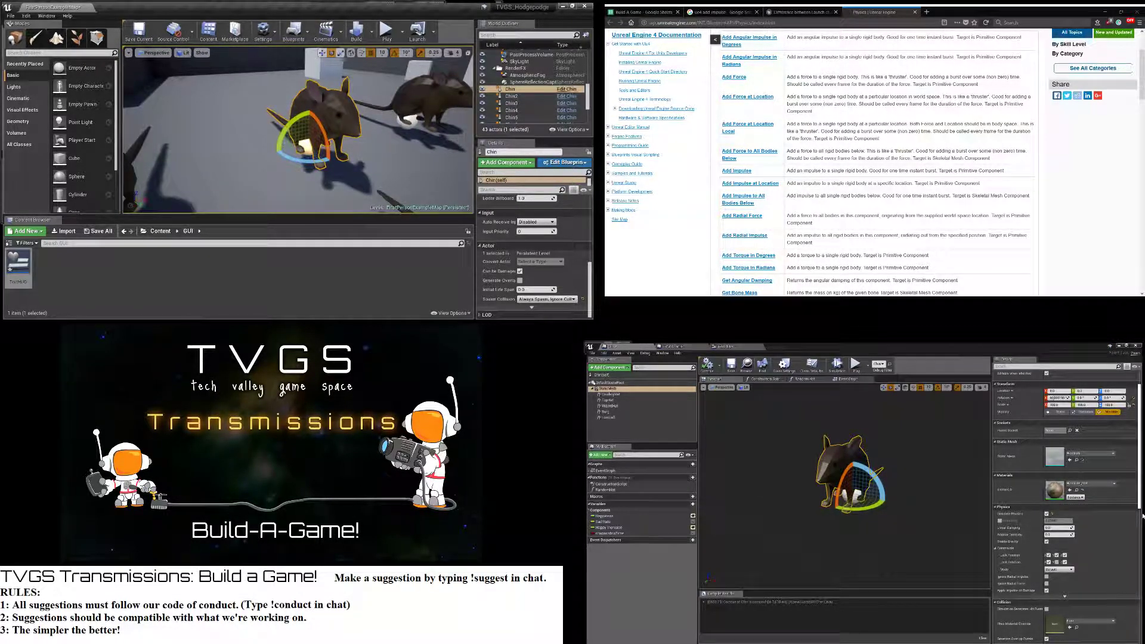
# Adjust the axis lock constraints on the chin mesh, toggling the X-axis Lock Rotation and checking the axes against the rotation gizmo
pyautogui.click(1049, 555)
pyautogui.click(1049, 562)
pyautogui.click(1064, 555)
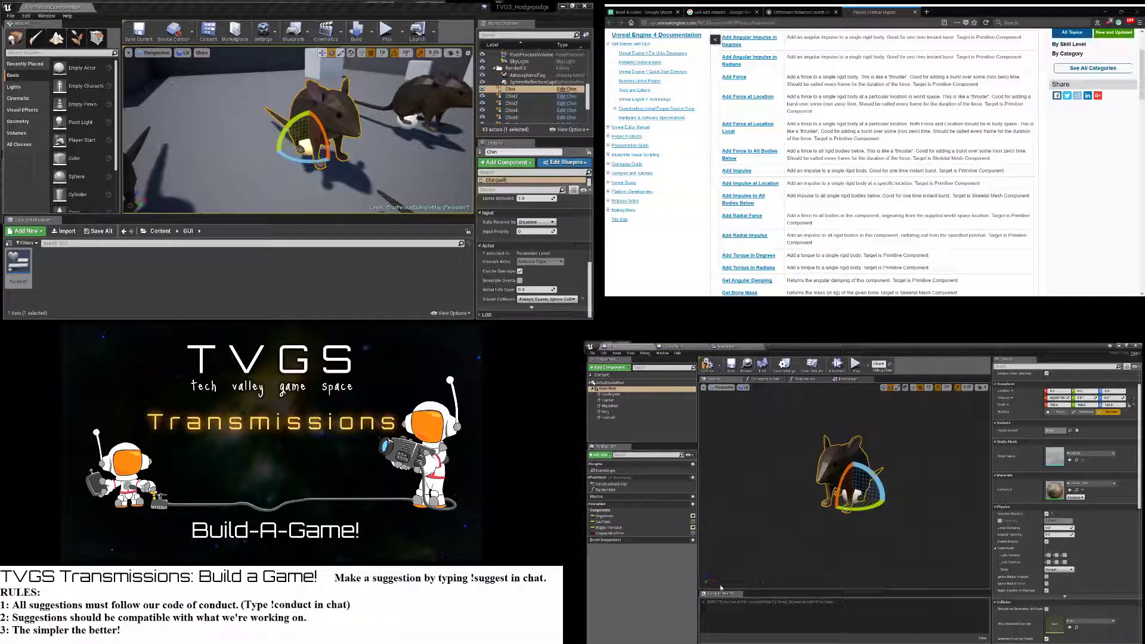
pyautogui.moveTo(848, 534); pyautogui.dragTo(695, 532, button='right')
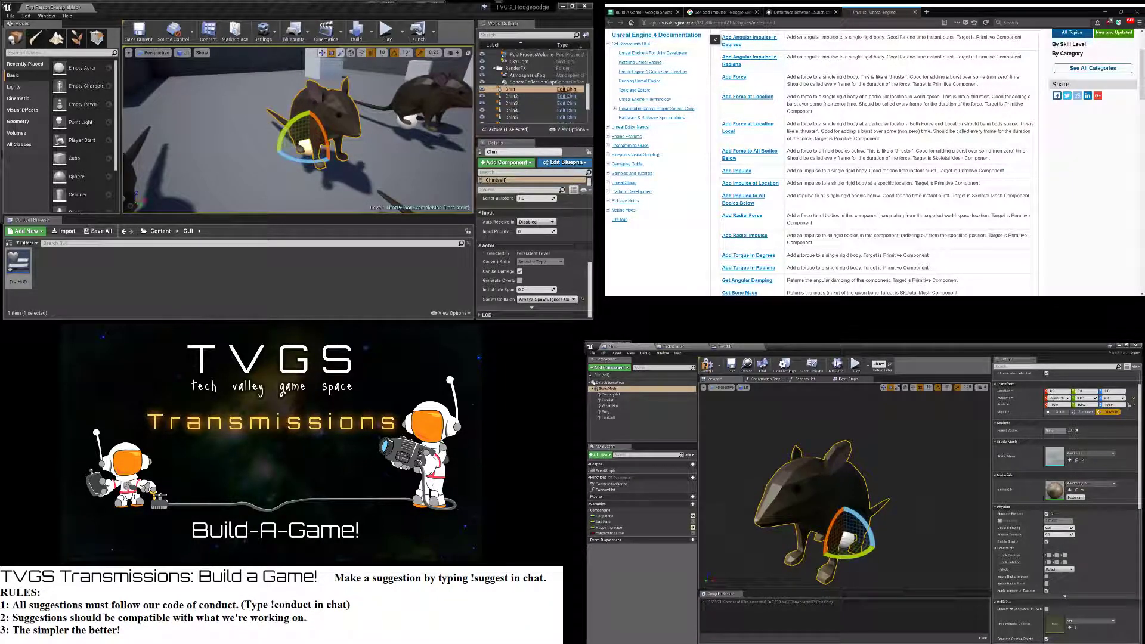
pyautogui.click(1048, 562)
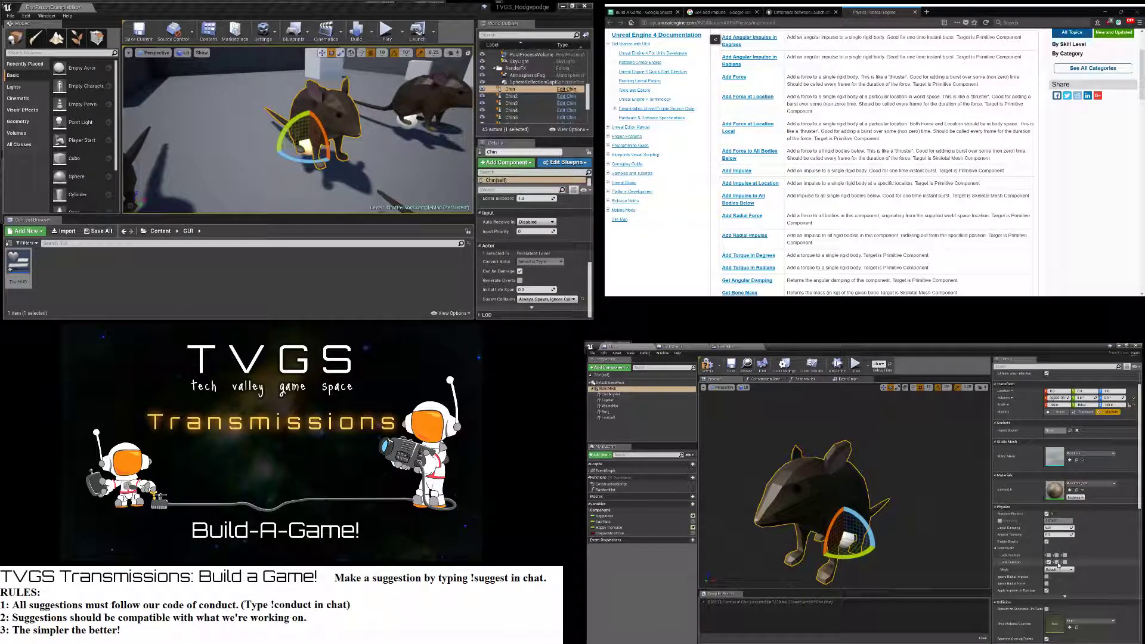
# Compile the Chin blueprint and playtest the level, walking among the chins to observe them with the changed axis locks
pyautogui.click(707, 367)
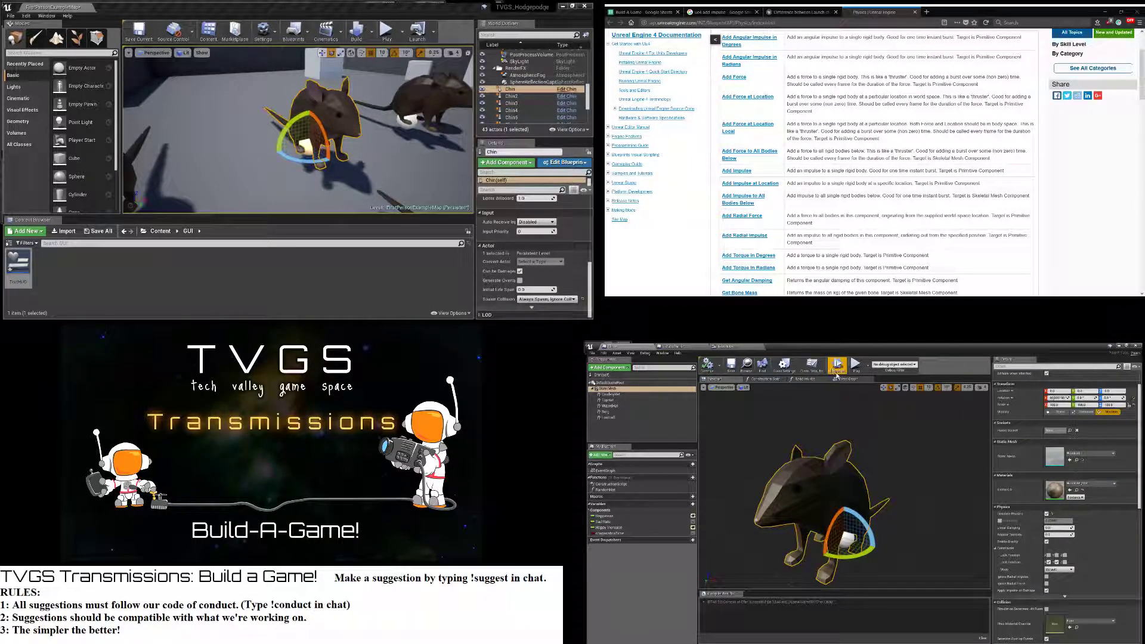
pyautogui.click(386, 30)
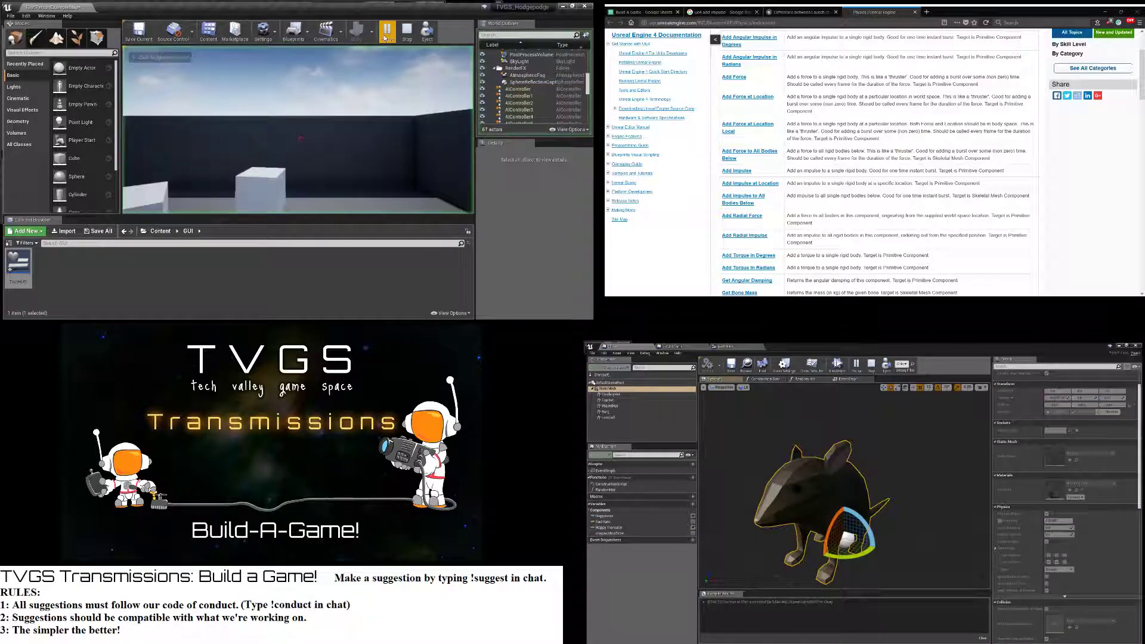
pyautogui.click(288, 152)
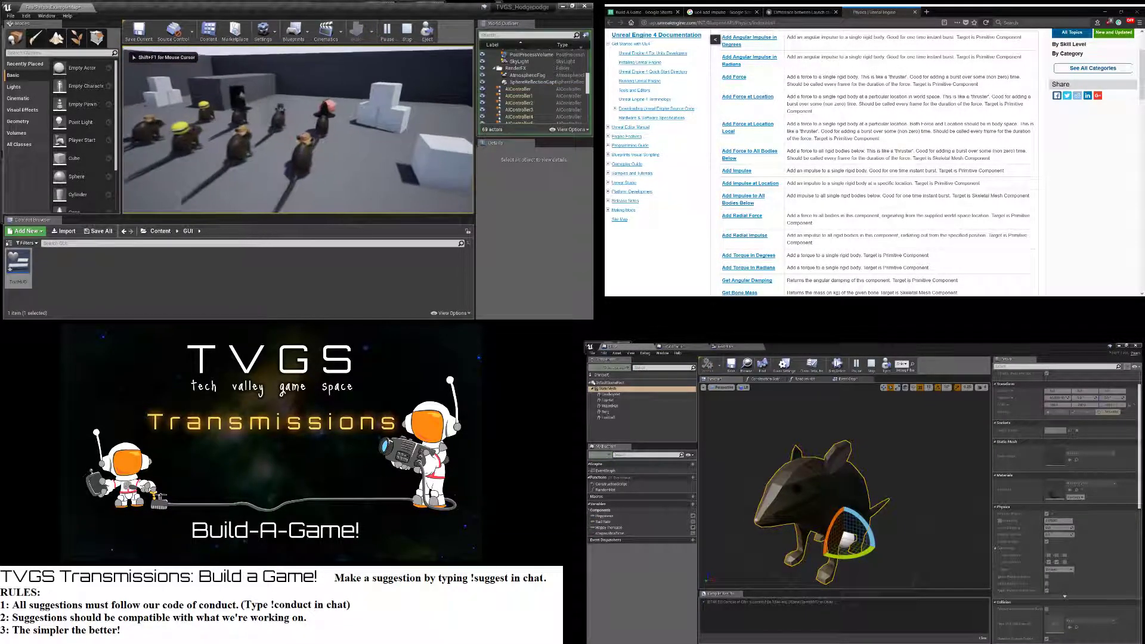
pyautogui.press('w')
pyautogui.press('w')
pyautogui.click(300, 138)
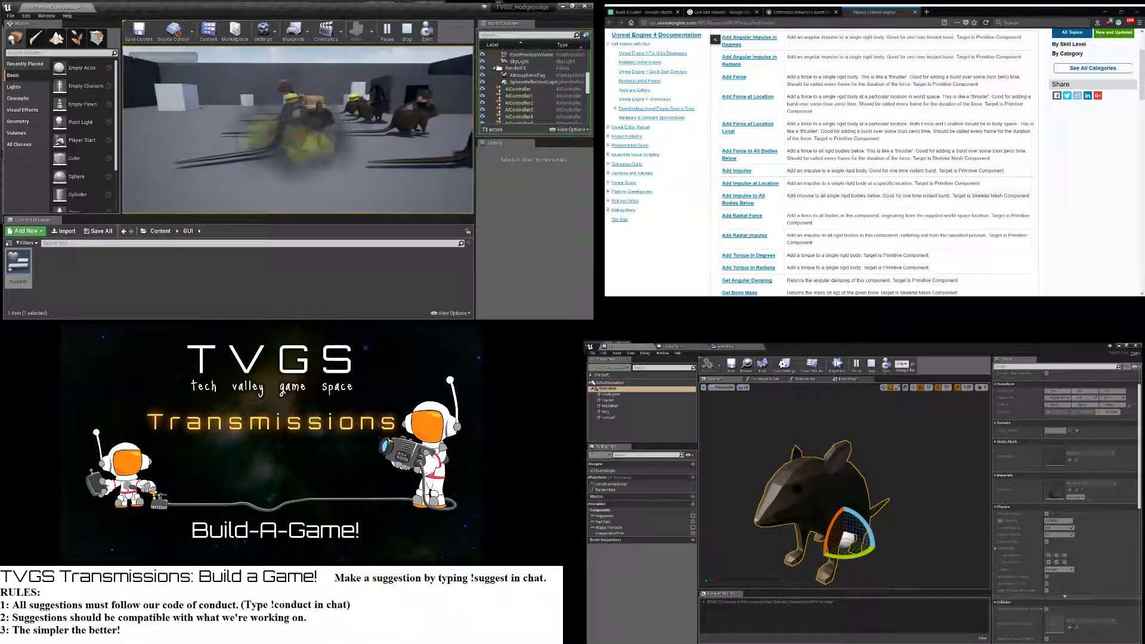
pyautogui.press('w')
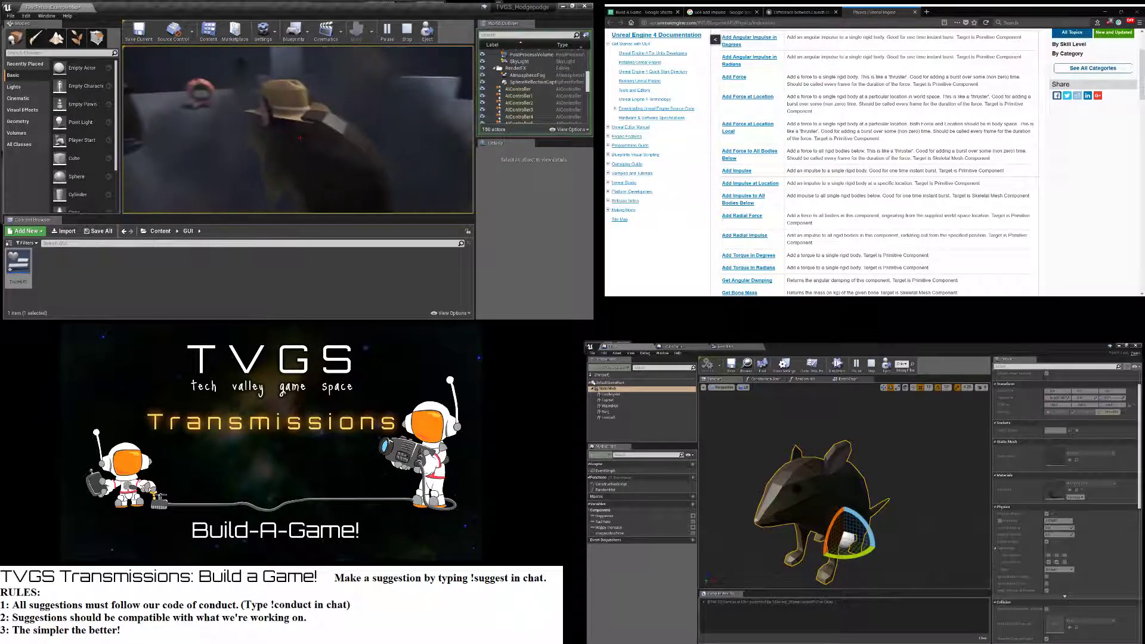
pyautogui.click(300, 138)
pyautogui.press('w')
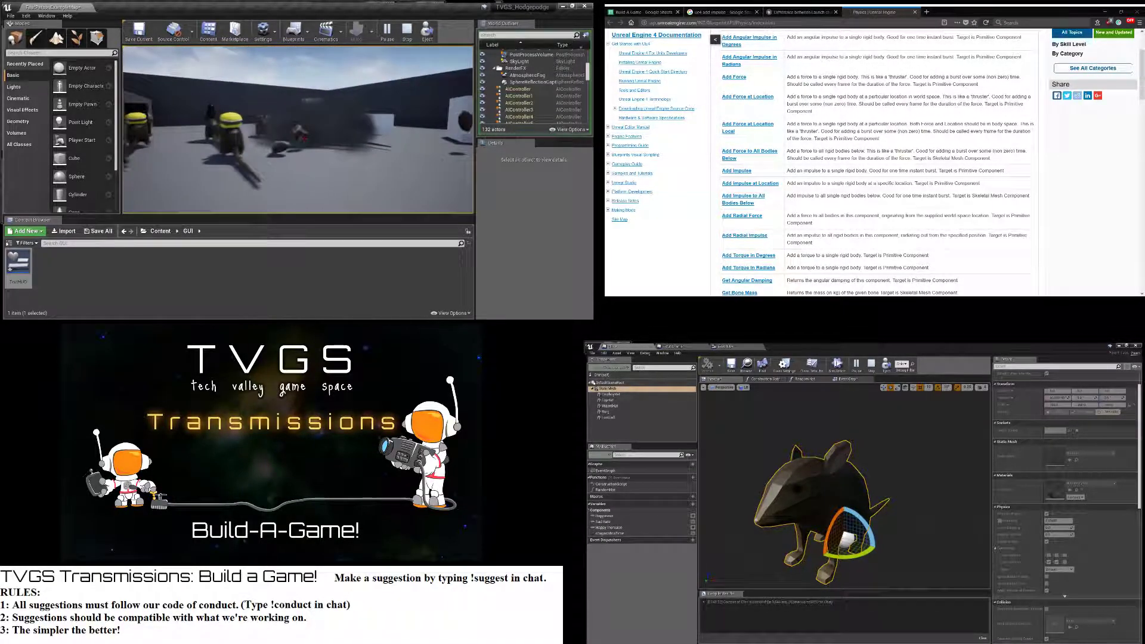
pyautogui.press('w')
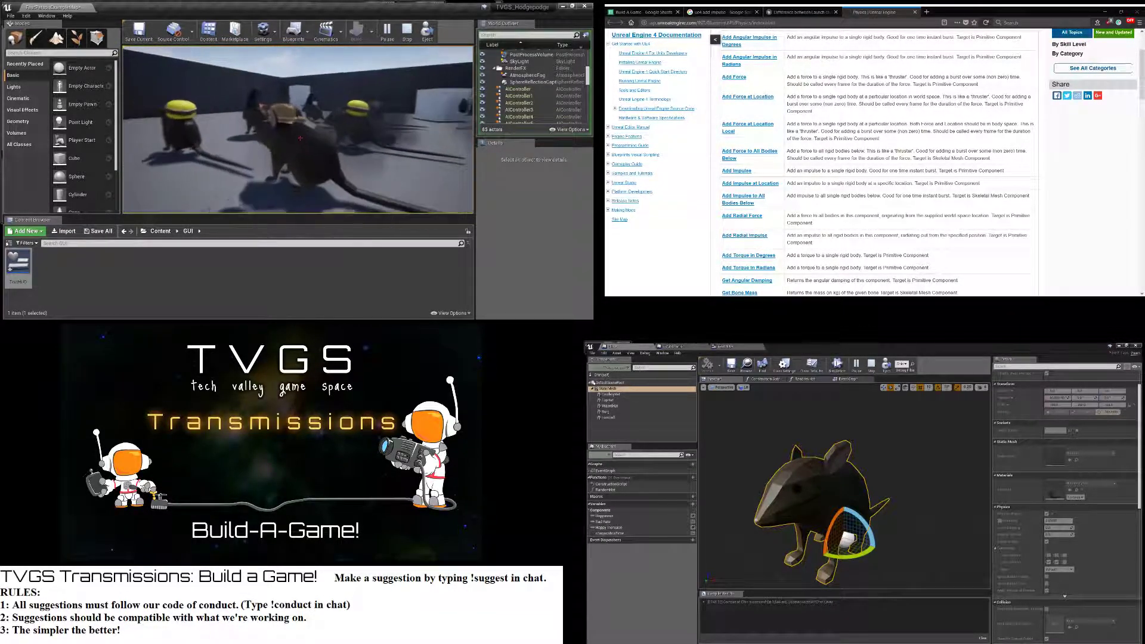
pyautogui.press('w')
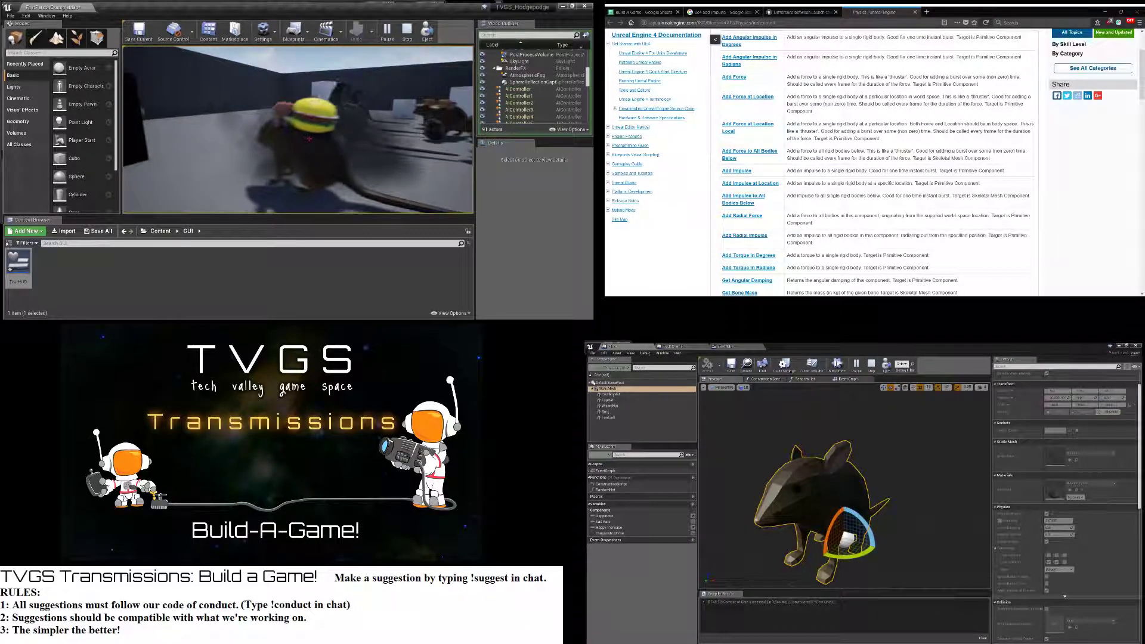
pyautogui.press('w')
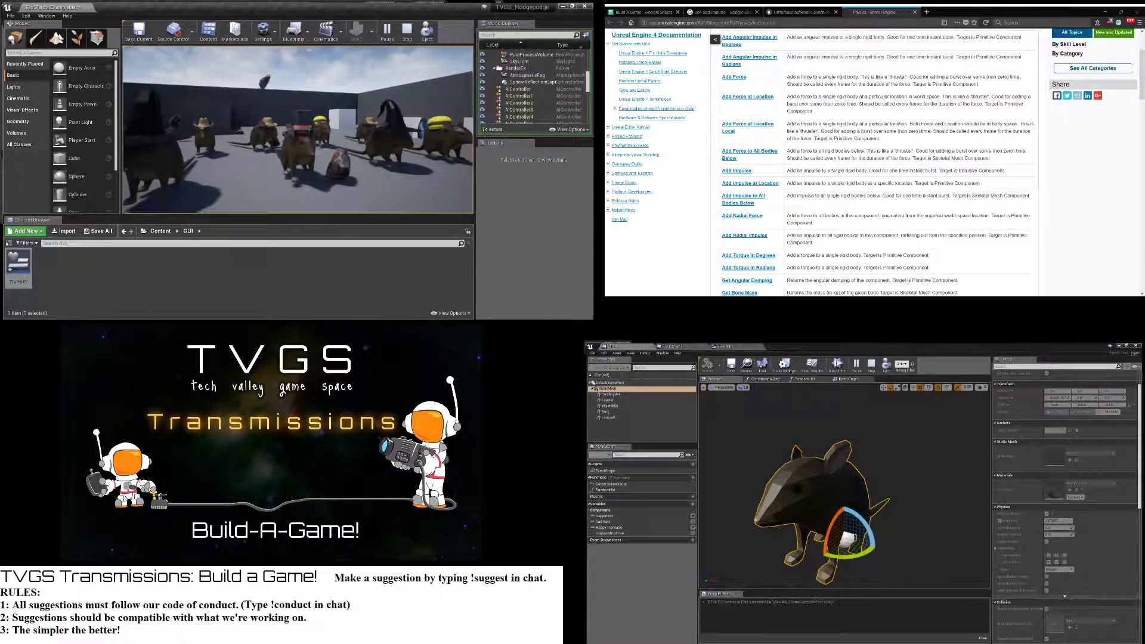
pyautogui.press('w')
pyautogui.press('Escape')
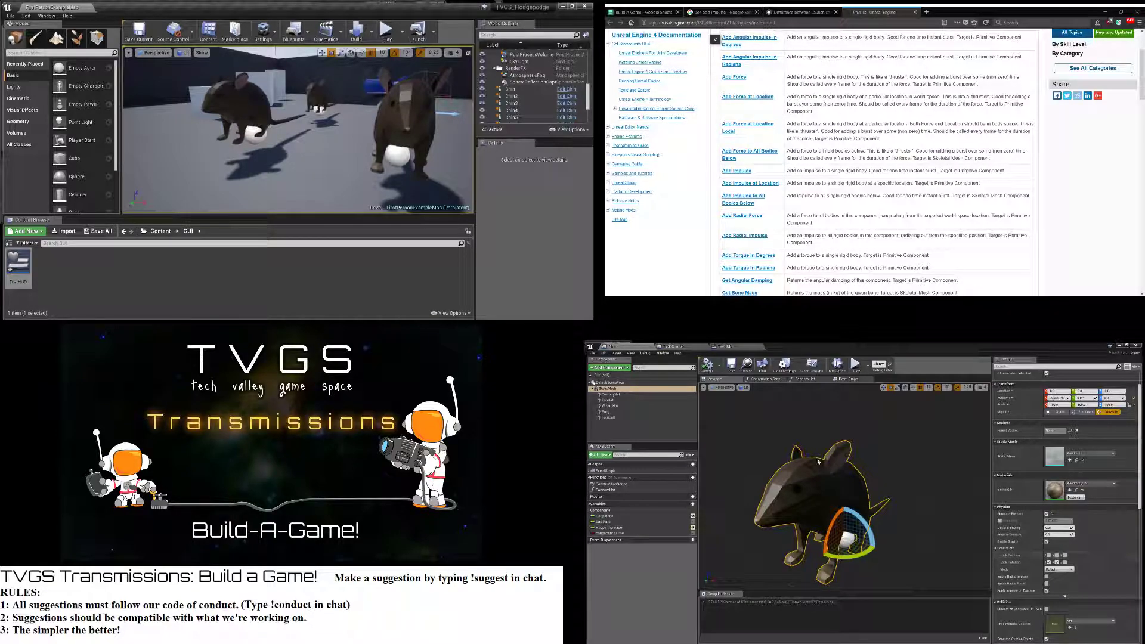
# Open the Chin event graph and delete the Add Force at Location node
pyautogui.click(847, 380)
pyautogui.moveTo(840, 462); pyautogui.dragTo(724, 450, button='right')
pyautogui.scroll(-1, 855, 518)
pyautogui.scroll(1, 855, 517)
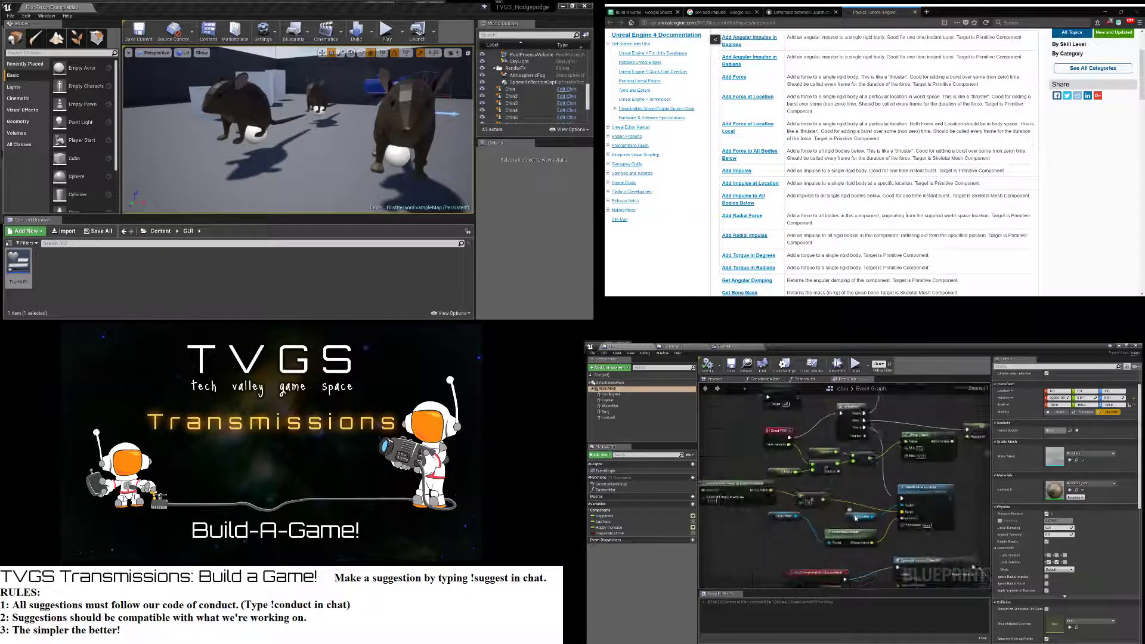
pyautogui.scroll(1, 870, 512)
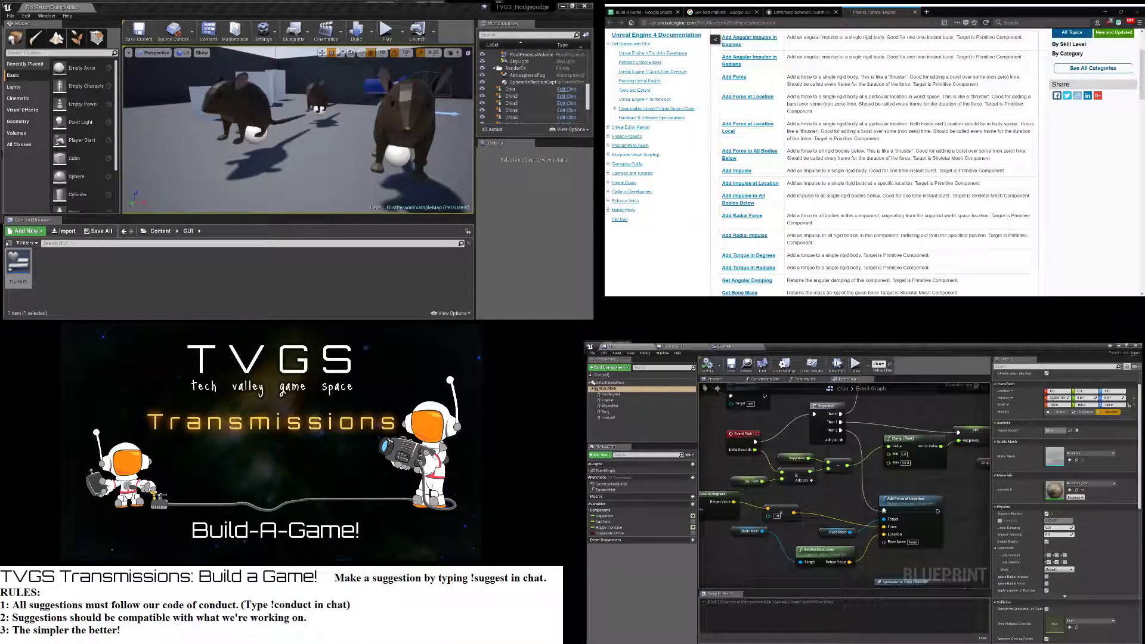
pyautogui.click(920, 517)
pyautogui.press('Delete')
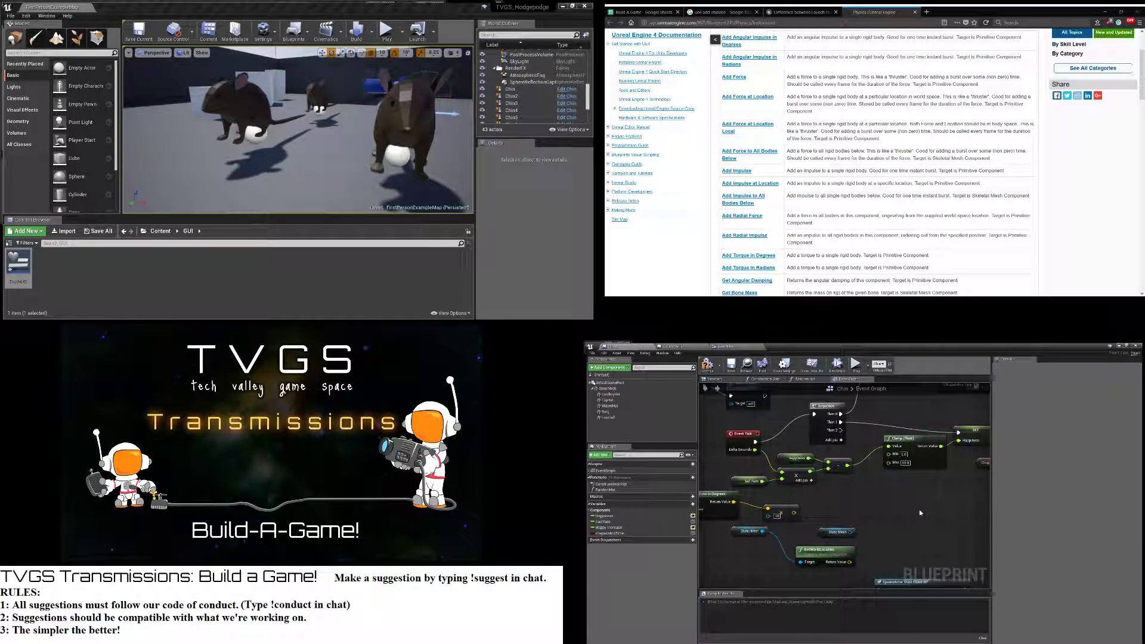
# Add an Add Force node on the Sequence's Then 2 output, with Static Mesh as target and the scaled cone vector as force
pyautogui.moveTo(841, 430); pyautogui.dragTo(904, 508)
pyautogui.press('Return')
pyautogui.click(824, 495)
pyautogui.press('Delete')
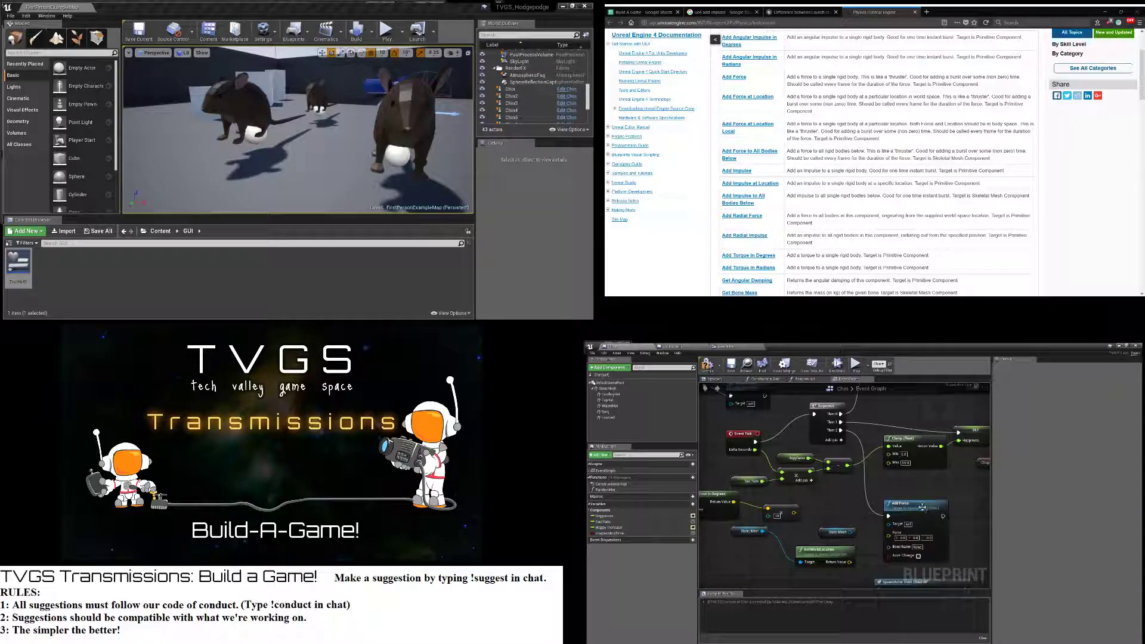
pyautogui.moveTo(921, 510); pyautogui.dragTo(908, 505)
pyautogui.moveTo(851, 531); pyautogui.dragTo(875, 519)
pyautogui.moveTo(796, 513); pyautogui.dragTo(875, 527)
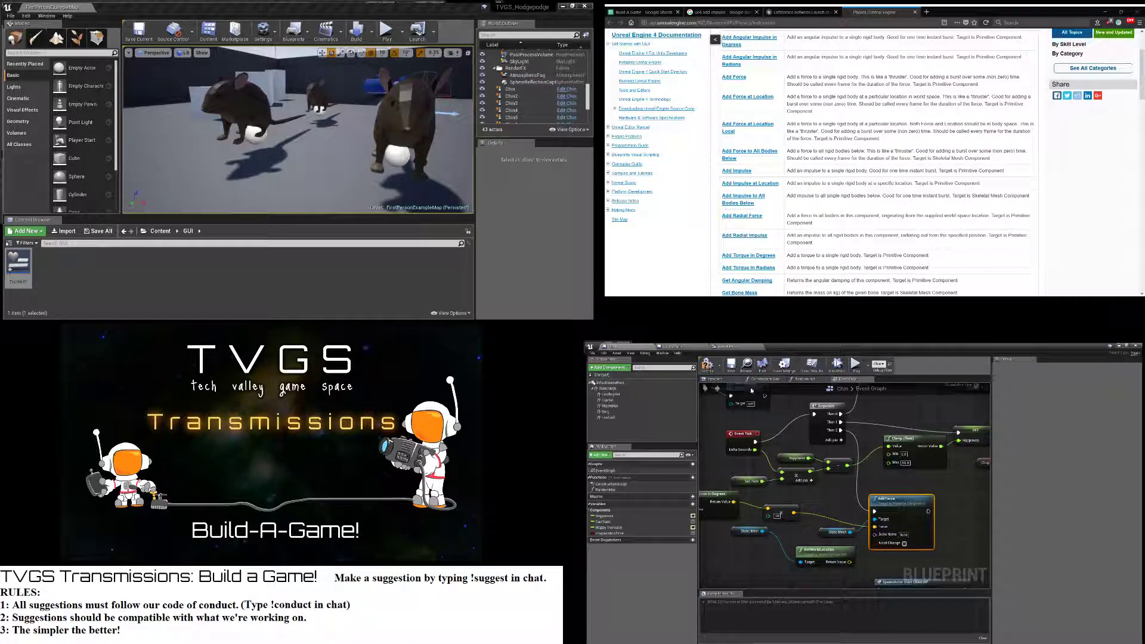
# Compile the Chin blueprint and playtest the level to observe how the chins move with the Add Force node
pyautogui.click(709, 368)
pyautogui.click(386, 29)
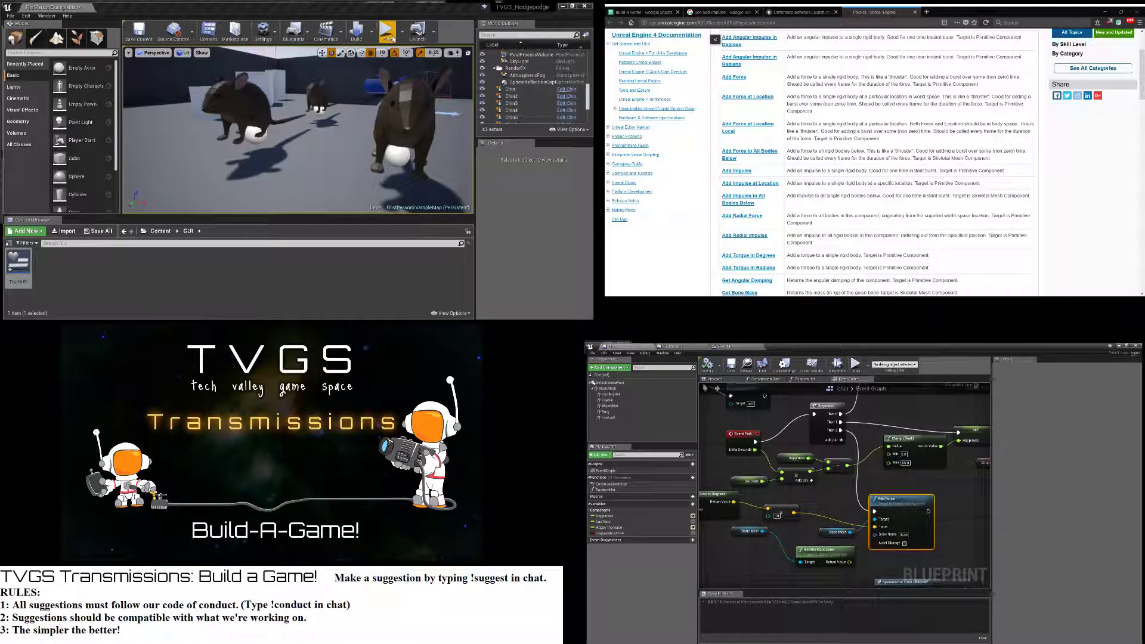
pyautogui.click(267, 102)
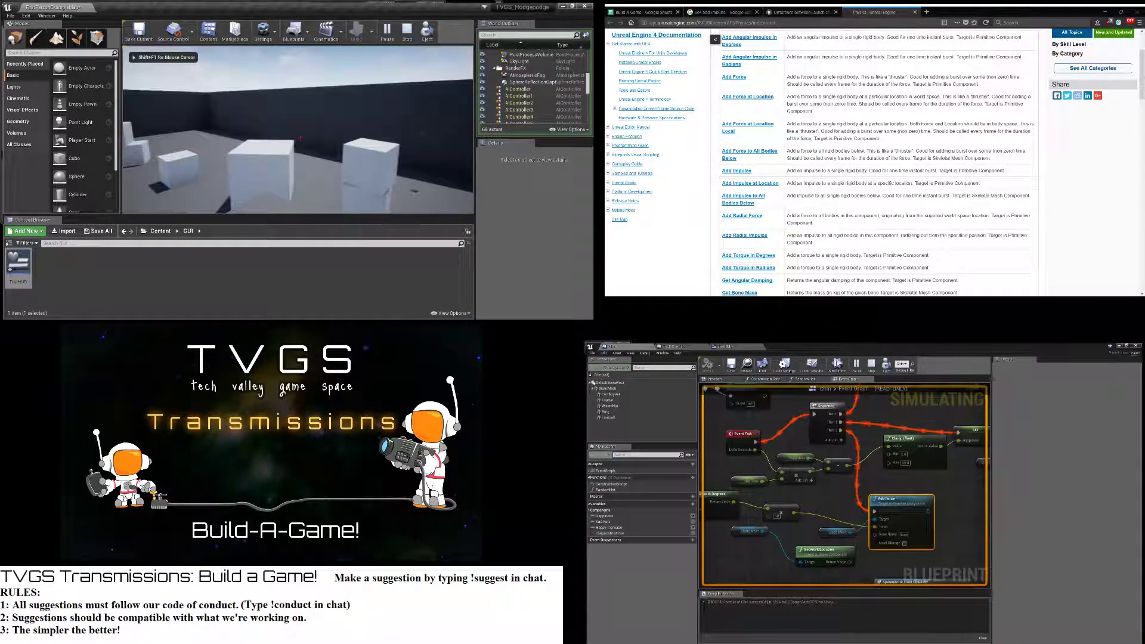
pyautogui.press('w')
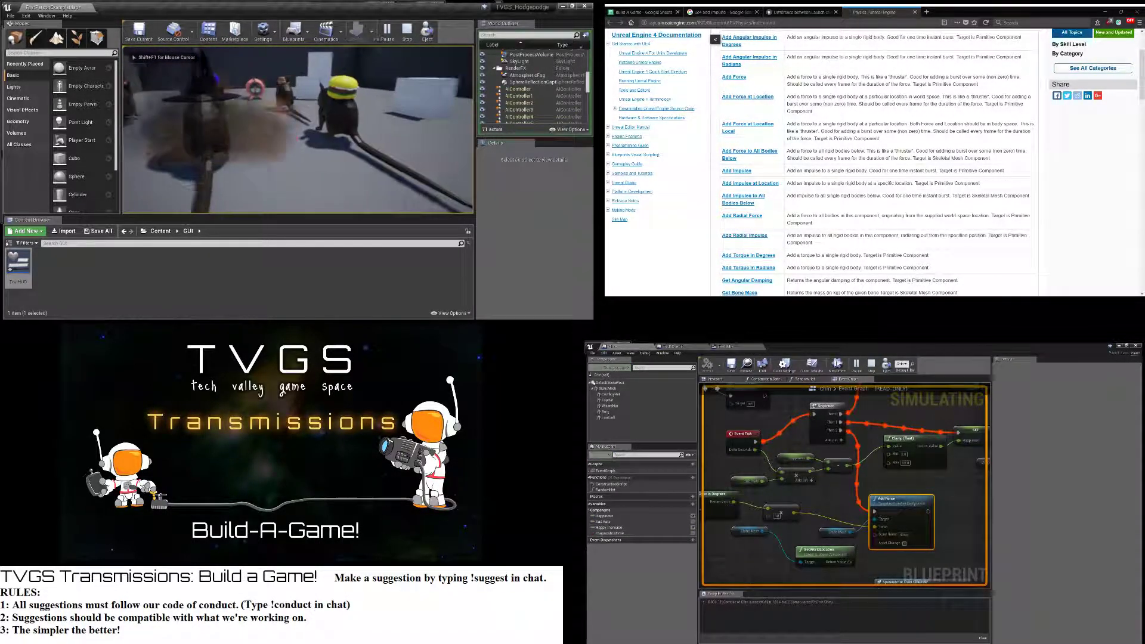
pyautogui.press('w')
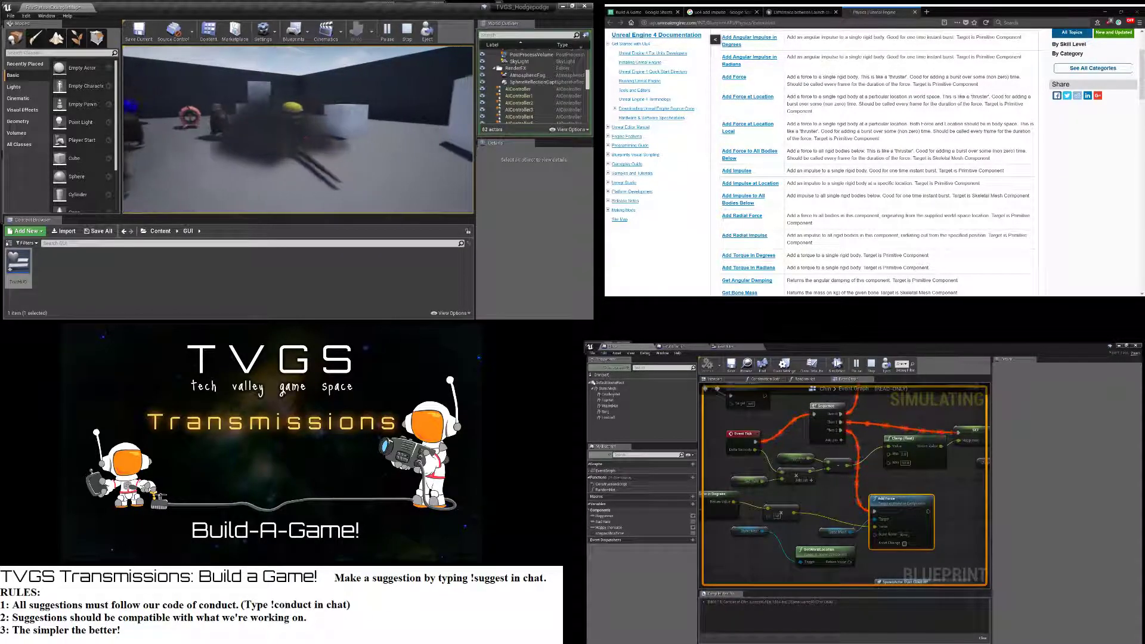
pyautogui.press('w')
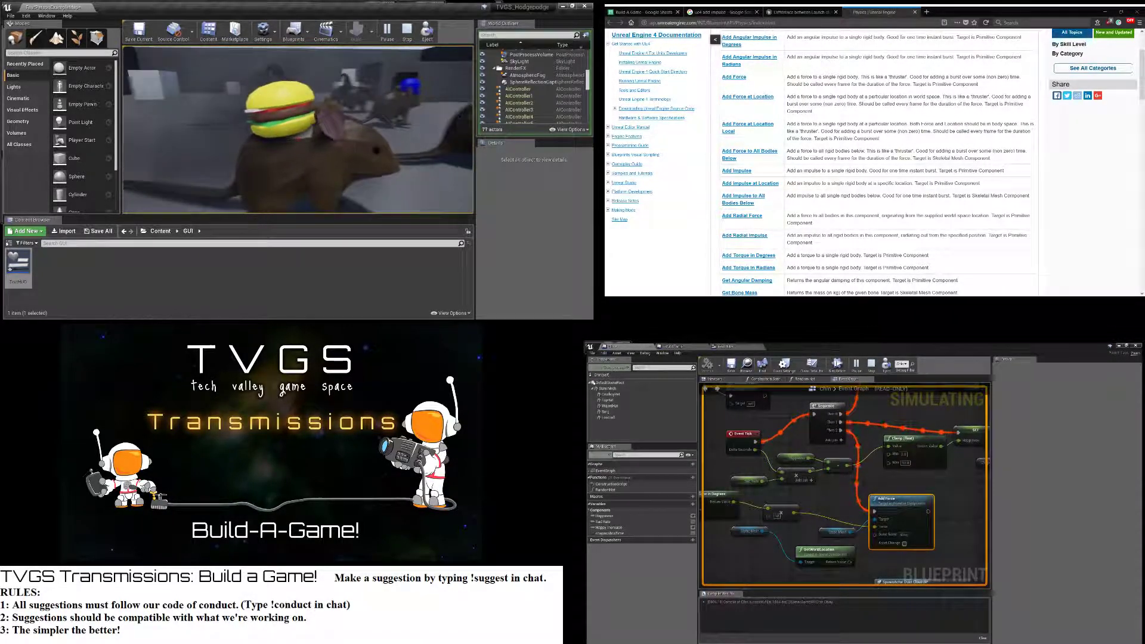
pyautogui.press('s')
pyautogui.press('Escape')
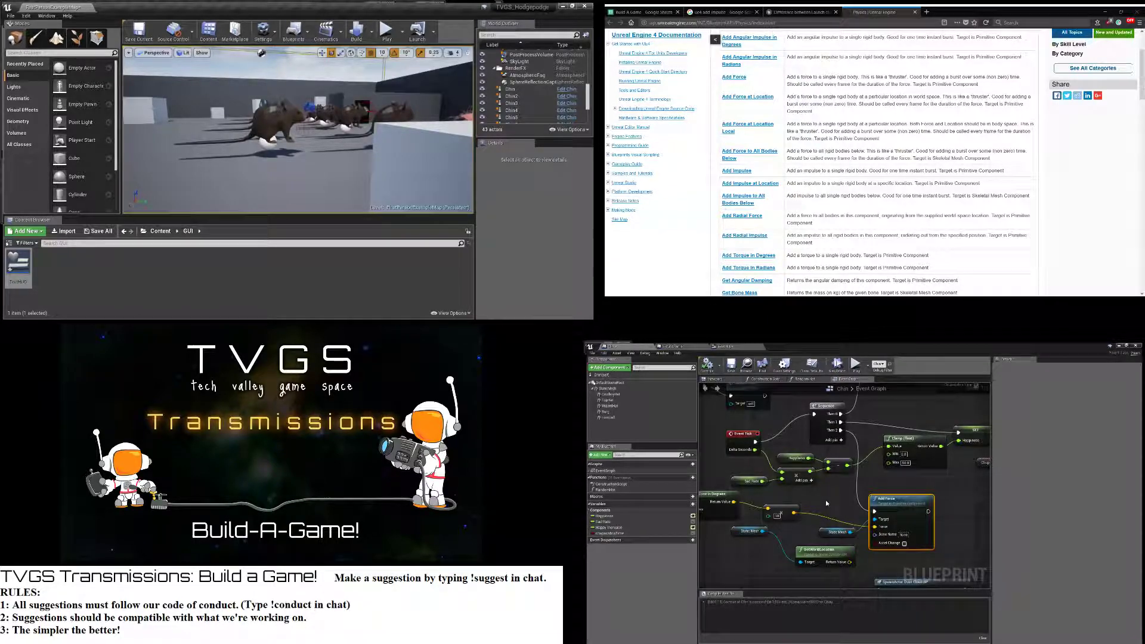
# Examine the node chain in the Chin event graph that builds the random cone vector for Add Force
pyautogui.moveTo(825, 499); pyautogui.dragTo(812, 500, button='right')
pyautogui.scroll(-5, 813, 500)
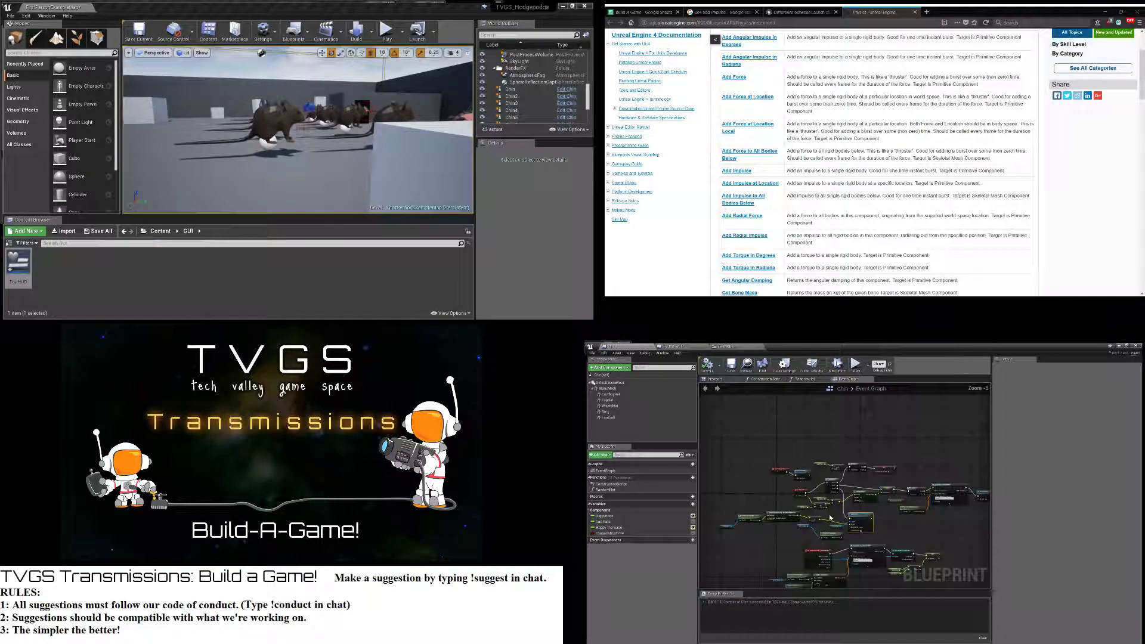
pyautogui.scroll(4, 837, 512)
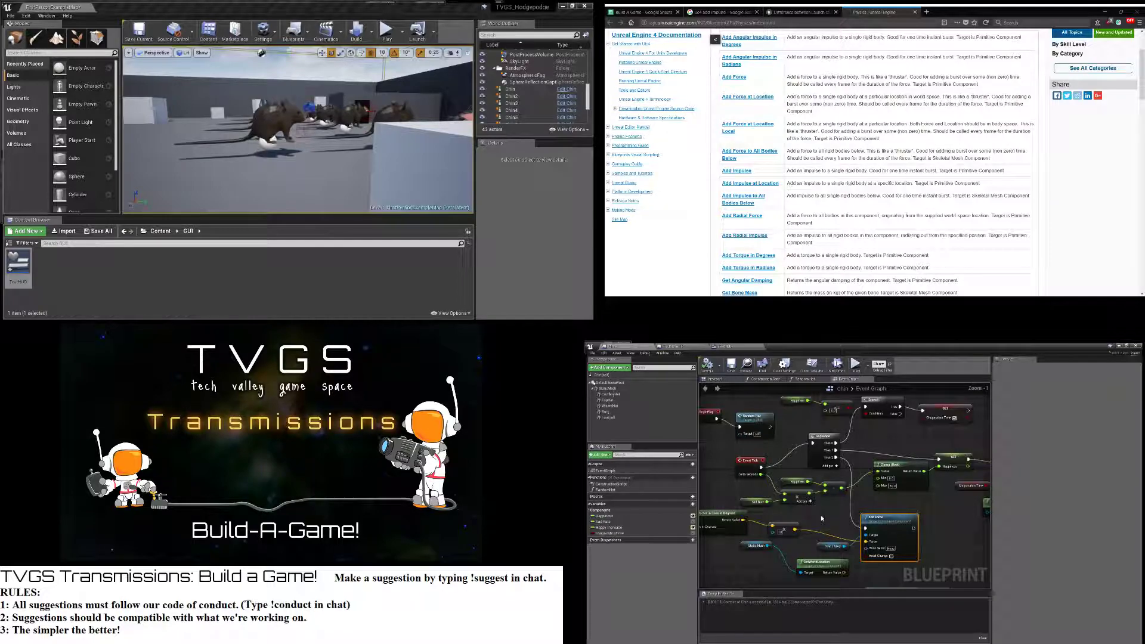
pyautogui.scroll(1, 832, 514)
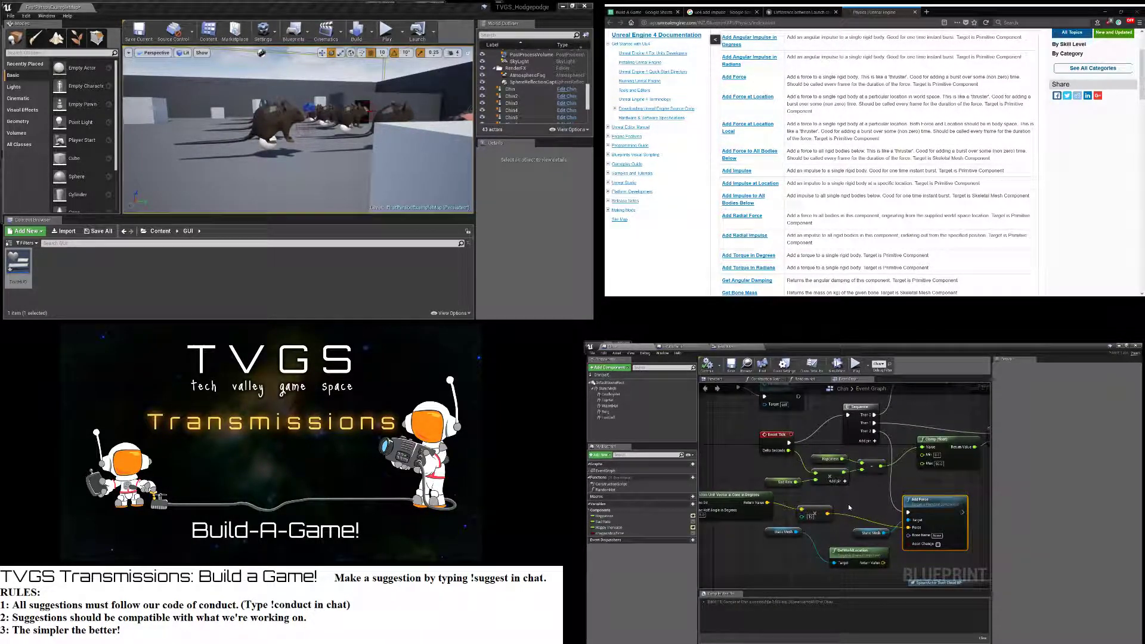
pyautogui.moveTo(849, 504); pyautogui.dragTo(893, 497, button='right')
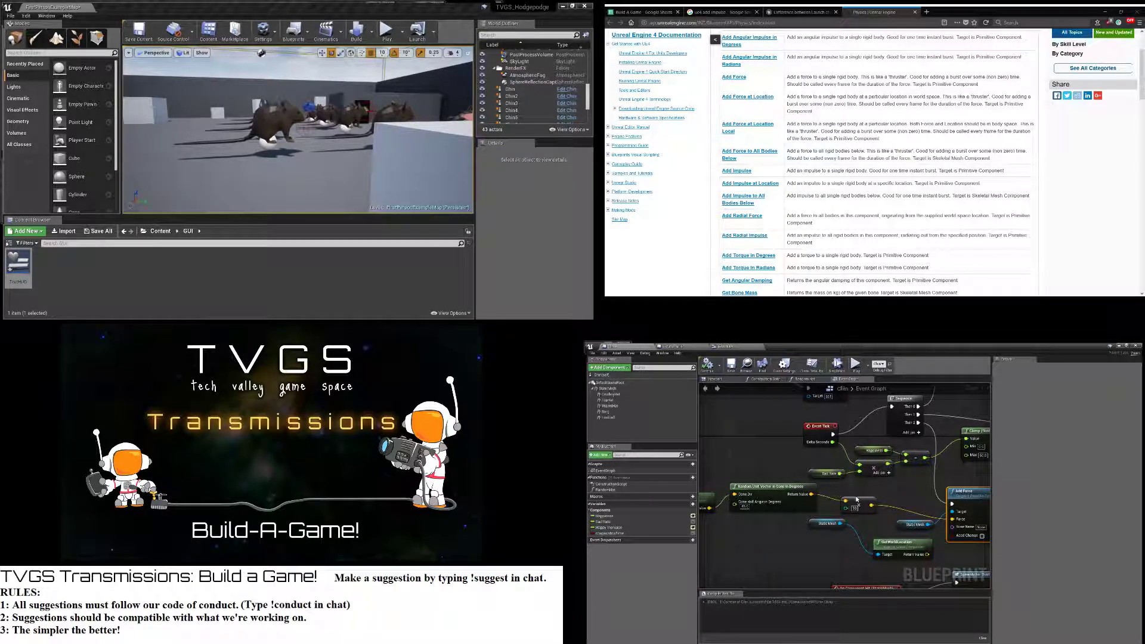
pyautogui.scroll(-3, 856, 499)
pyautogui.scroll(-3, 856, 500)
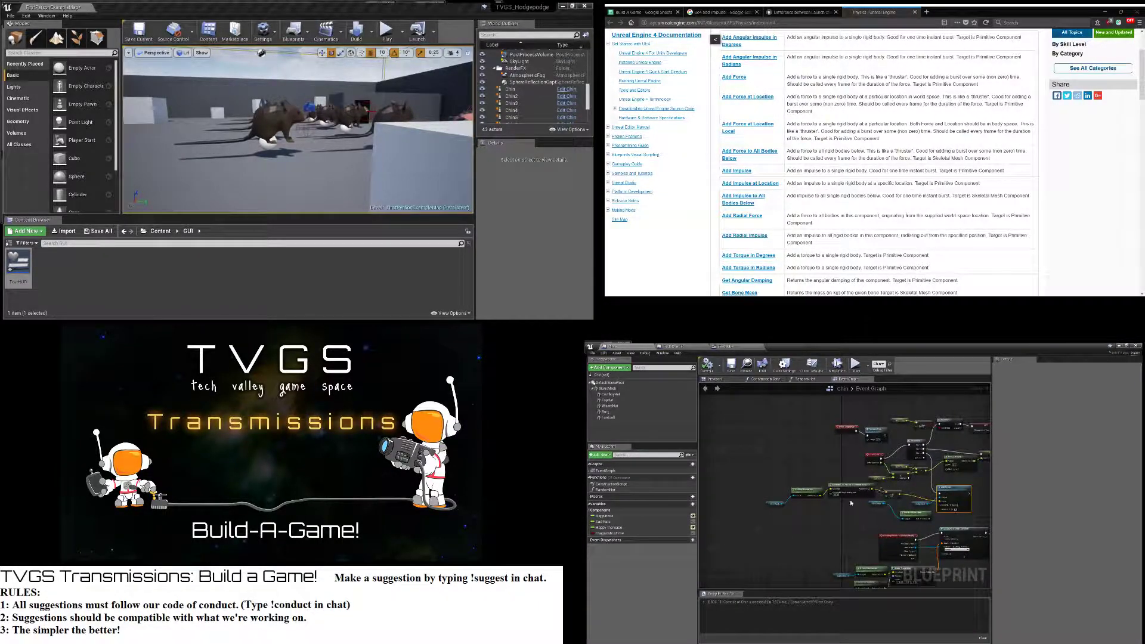
pyautogui.scroll(6, 856, 500)
# Line up the nodes feeding Random Unit Vector in Cone in Degrees, and move Add Force's Static Mesh node above its force wire
pyautogui.moveTo(752, 508); pyautogui.dragTo(756, 485)
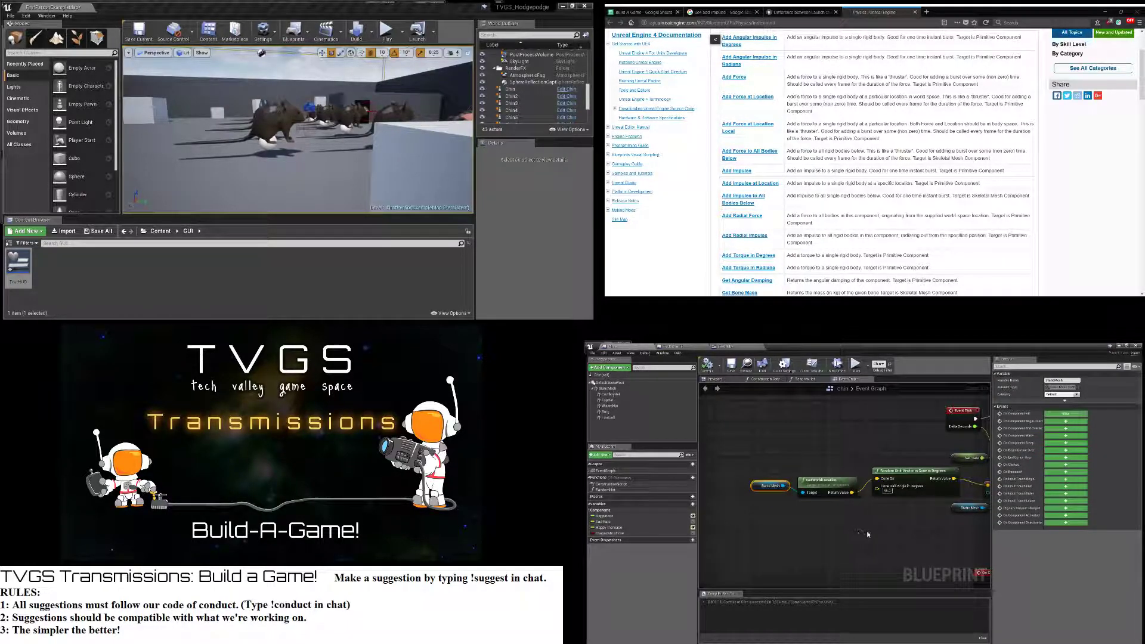
pyautogui.moveTo(879, 536); pyautogui.dragTo(777, 544, button='right')
pyautogui.moveTo(735, 495); pyautogui.dragTo(737, 486)
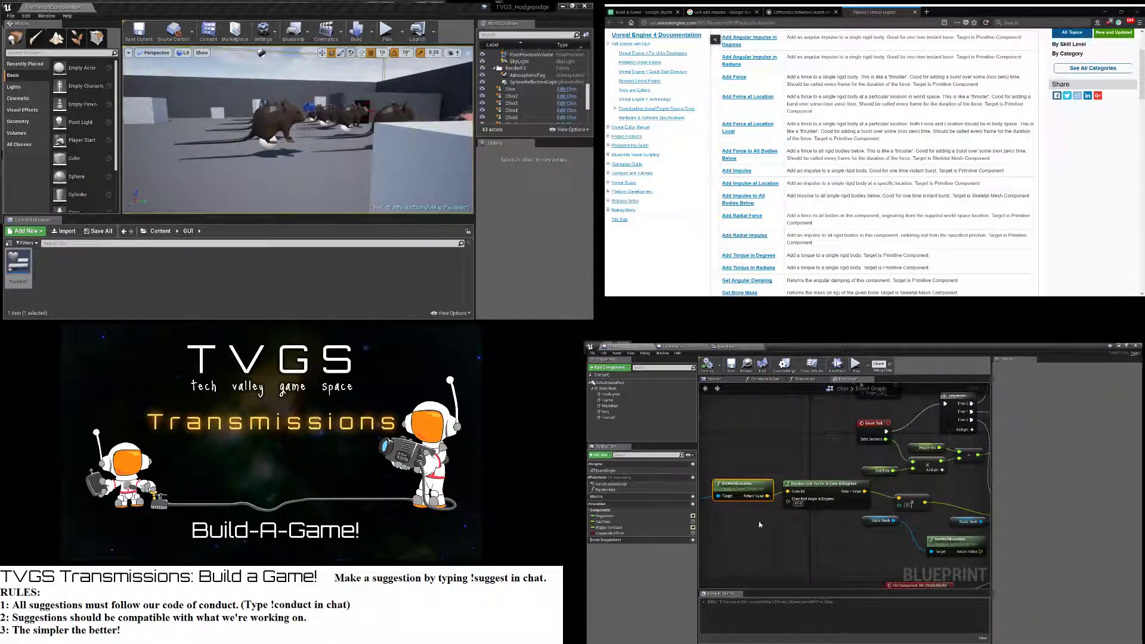
pyautogui.moveTo(720, 513); pyautogui.dragTo(771, 516, button='right')
pyautogui.click(729, 503)
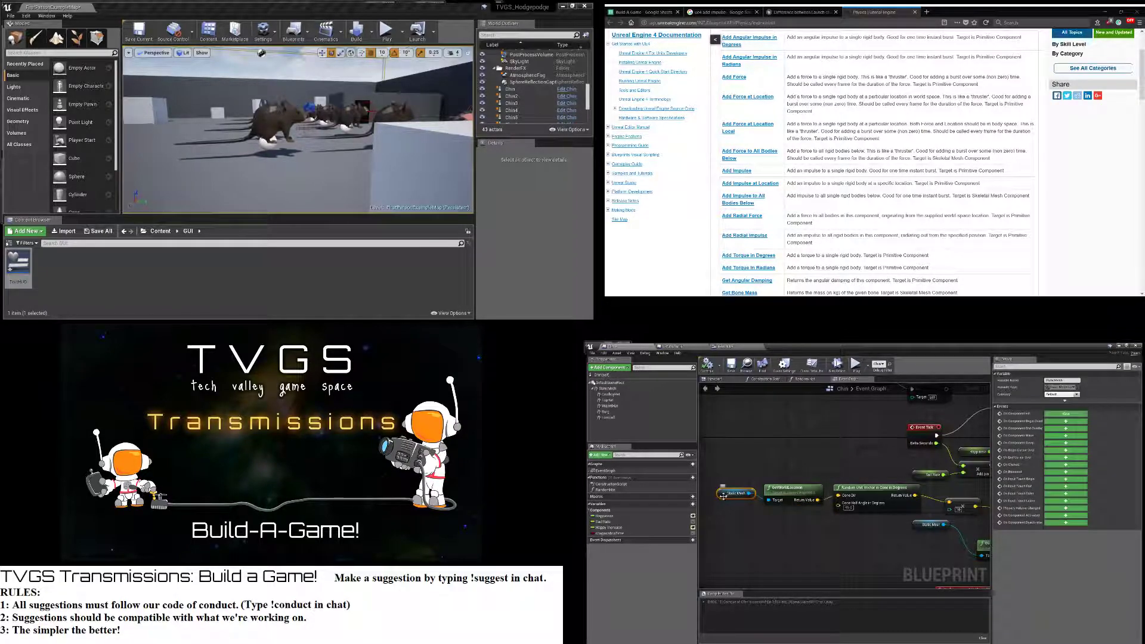
pyautogui.moveTo(892, 526); pyautogui.dragTo(756, 527, button='right')
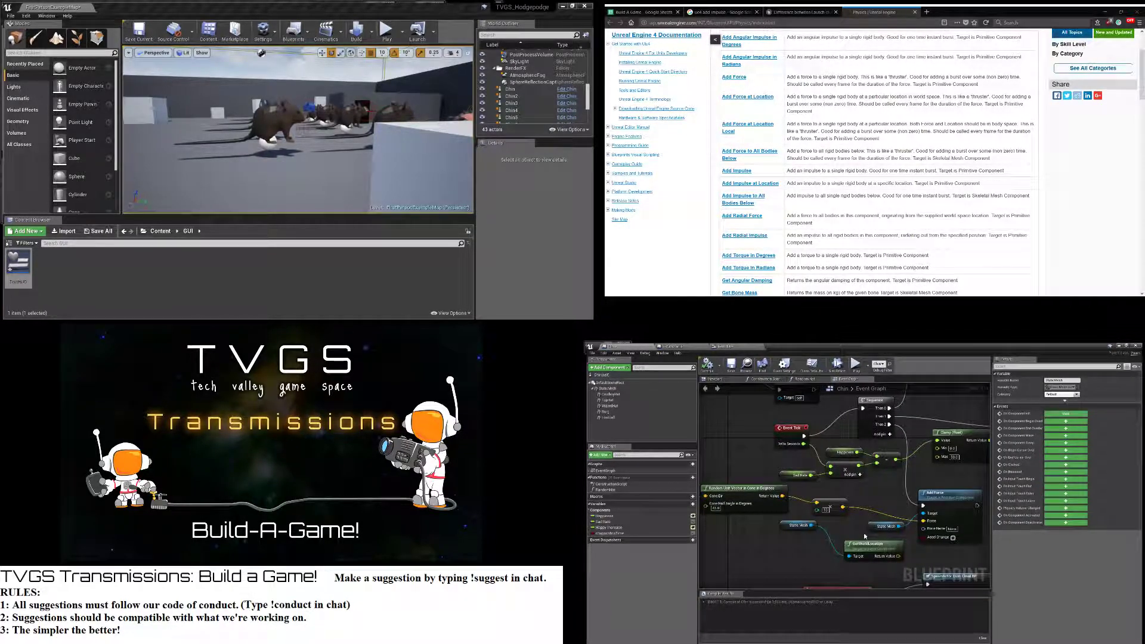
pyautogui.moveTo(870, 527); pyautogui.dragTo(861, 499)
pyautogui.moveTo(921, 537); pyautogui.dragTo(856, 529, button='right')
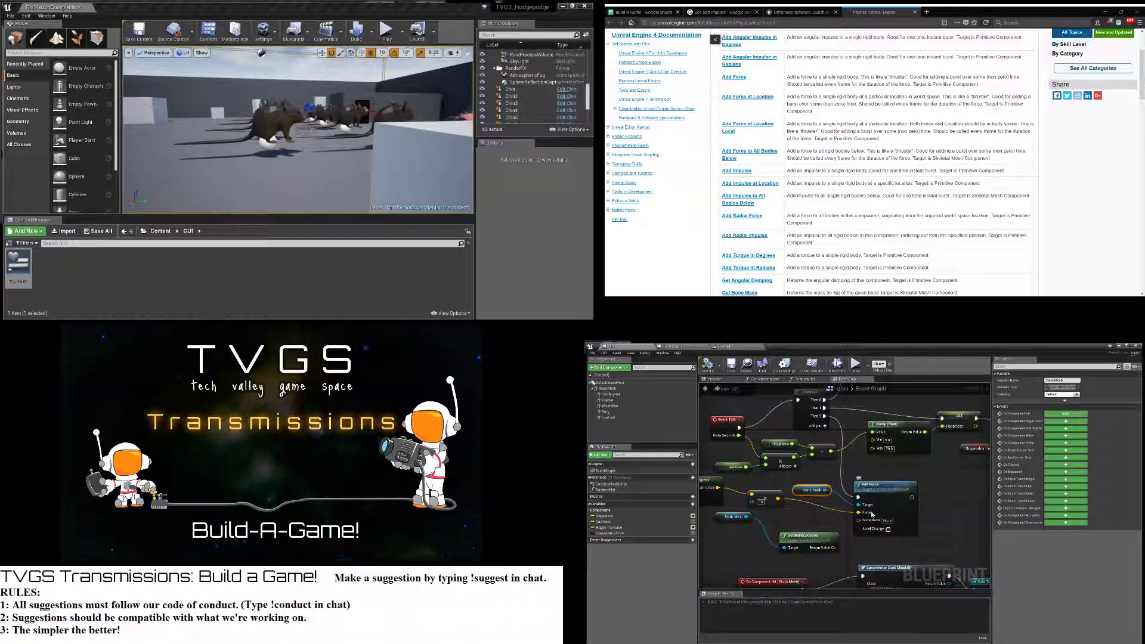
pyautogui.moveTo(772, 498); pyautogui.dragTo(934, 539, button='right')
pyautogui.scroll(-2, 841, 526)
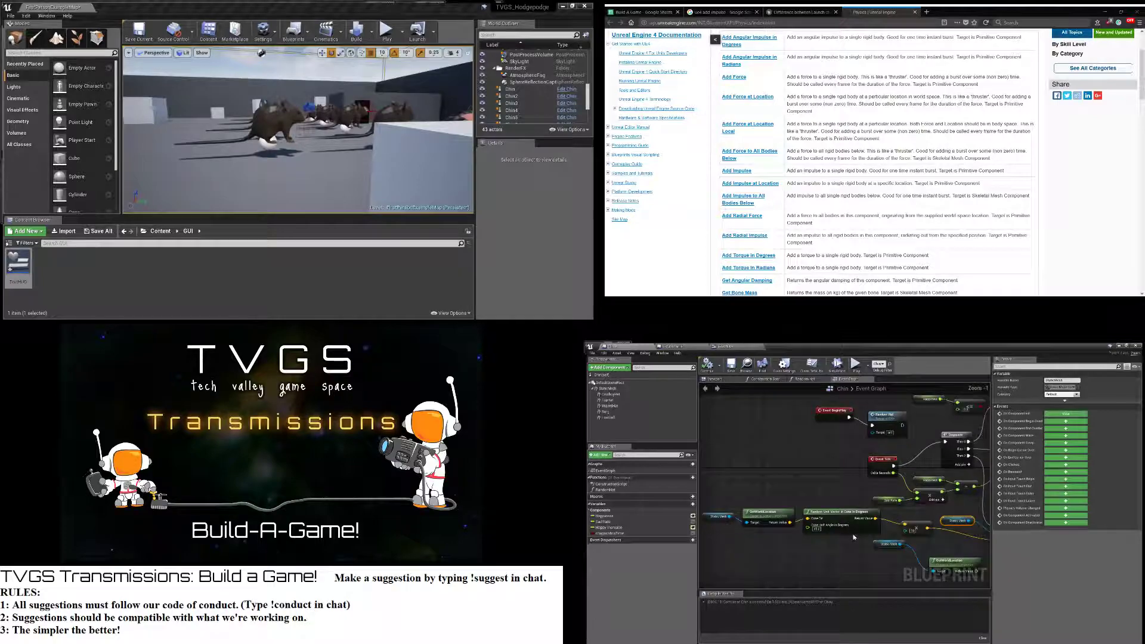
# Recompile the Chin blueprint and playtest the level to check the movement produced by the scaled cone vector
pyautogui.moveTo(725, 512); pyautogui.dragTo(913, 532)
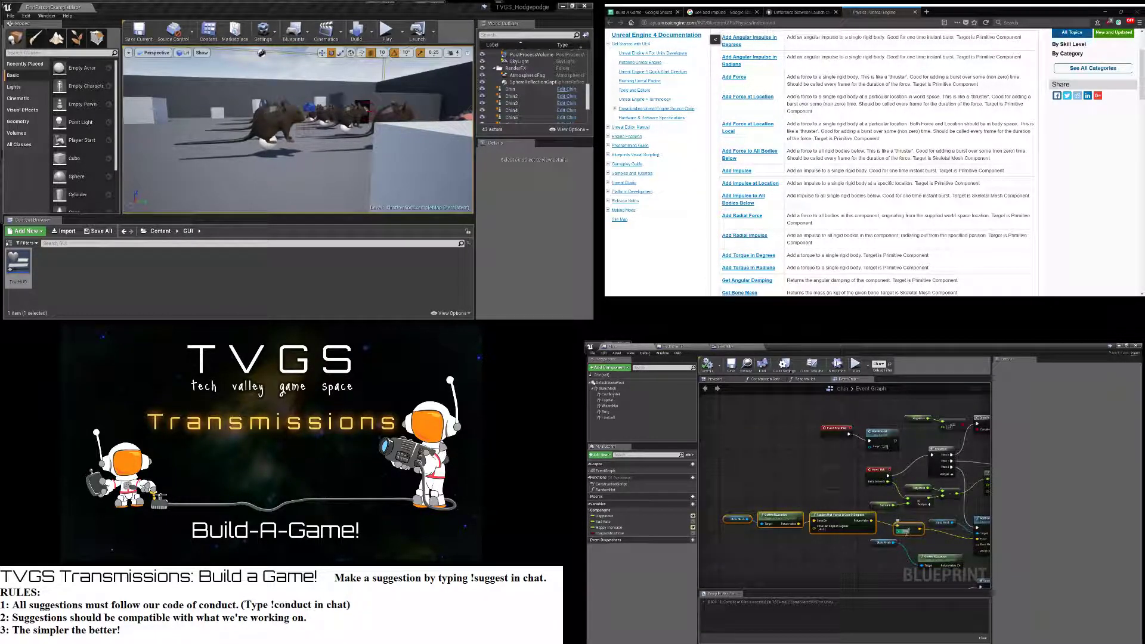
pyautogui.click(706, 368)
pyautogui.click(707, 369)
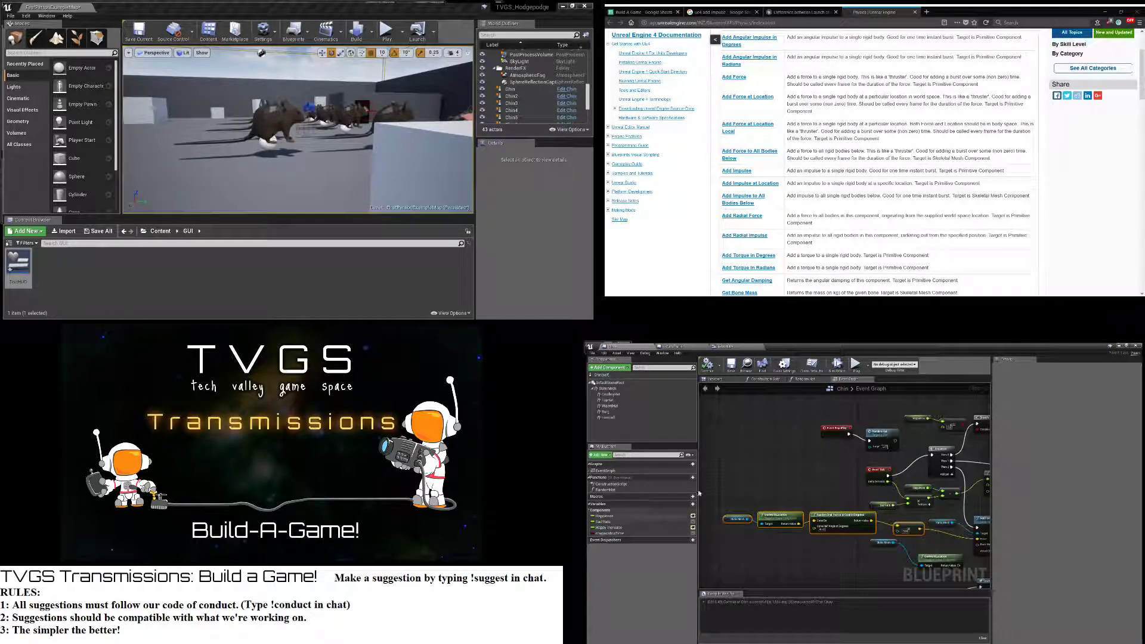
pyautogui.click(387, 31)
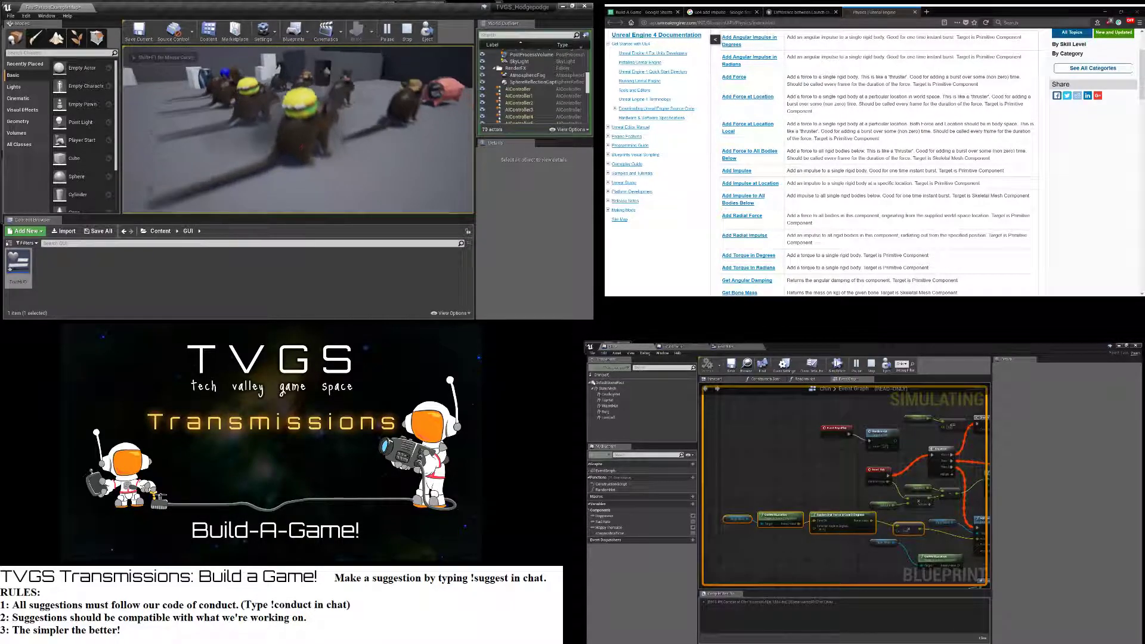
pyautogui.press('Escape')
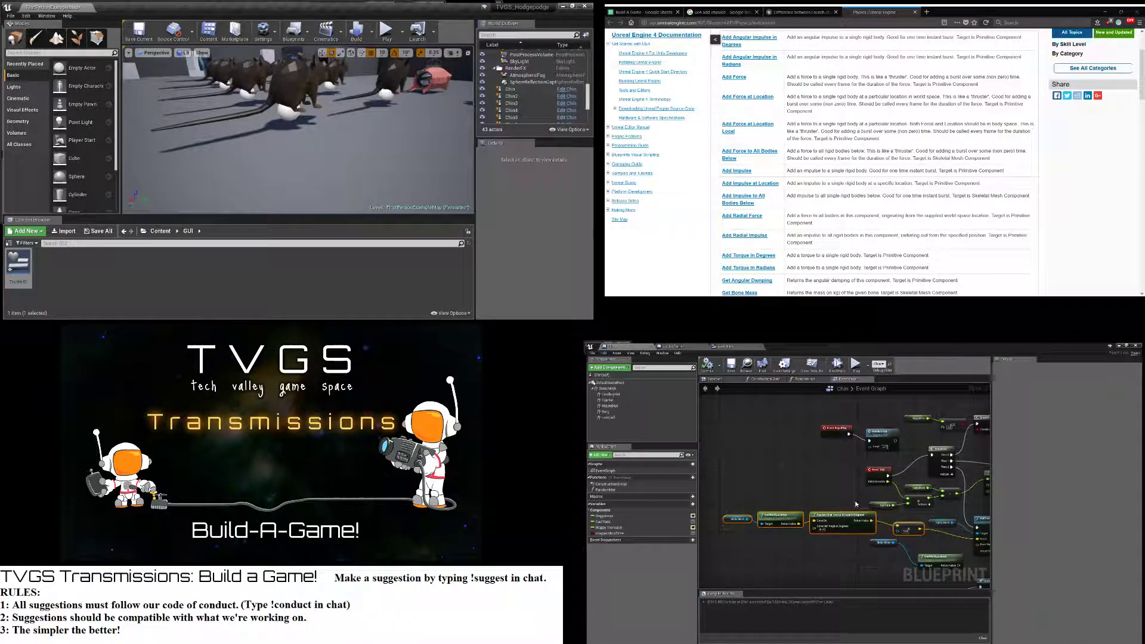
# Delete the scaled cone vector chain, the Add Force node and its Static Mesh target node from the Chin event graph
pyautogui.moveTo(894, 522); pyautogui.dragTo(839, 523)
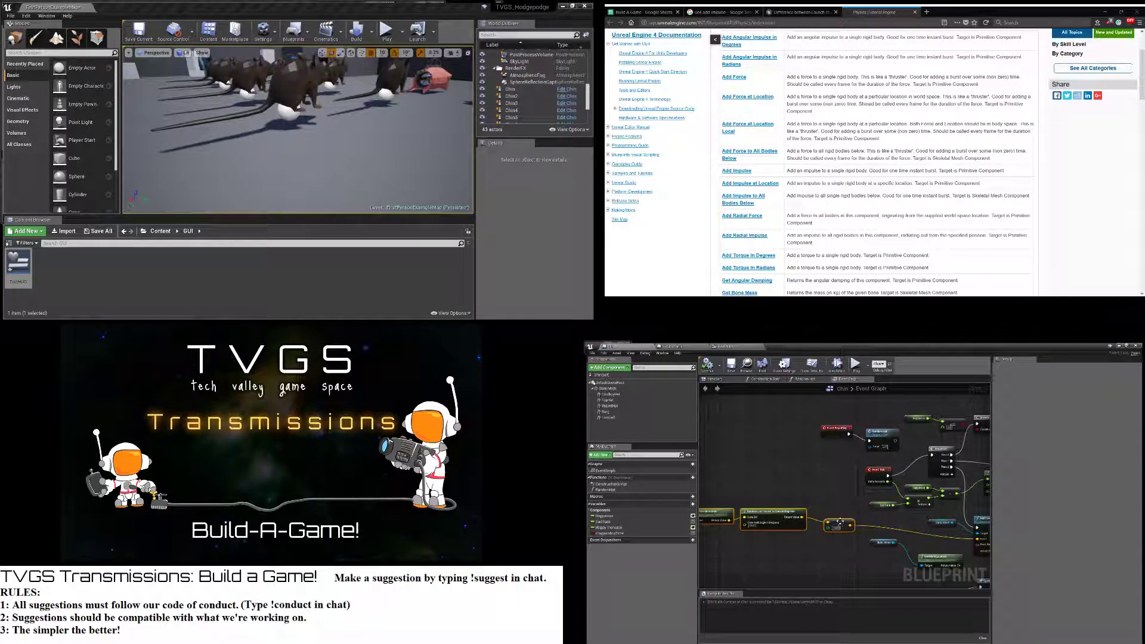
pyautogui.press('Delete')
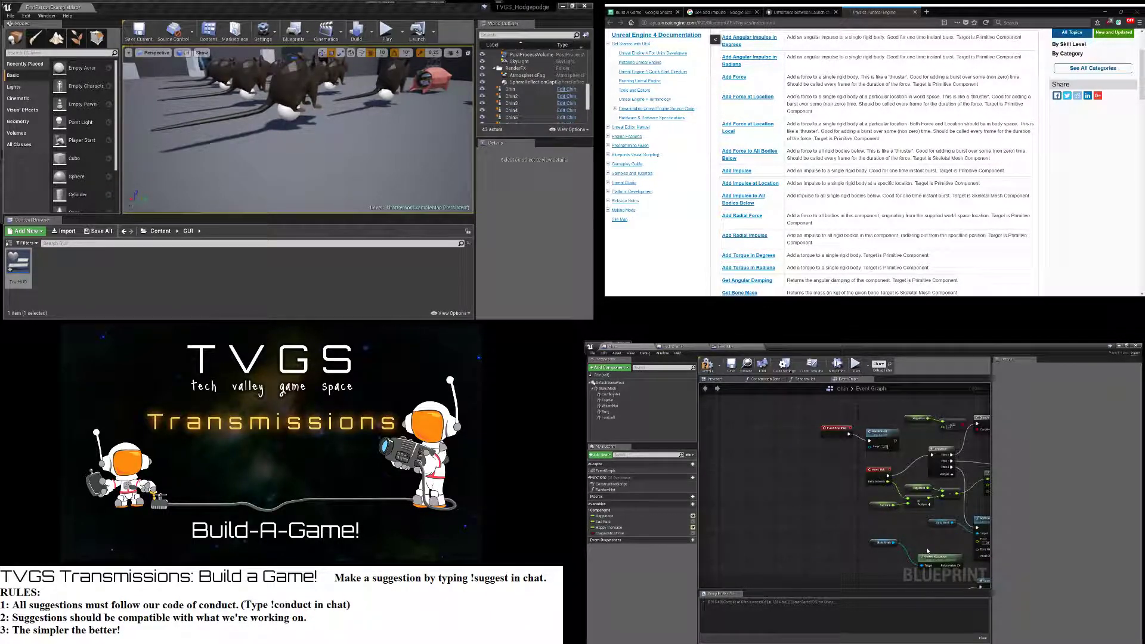
pyautogui.press('Home')
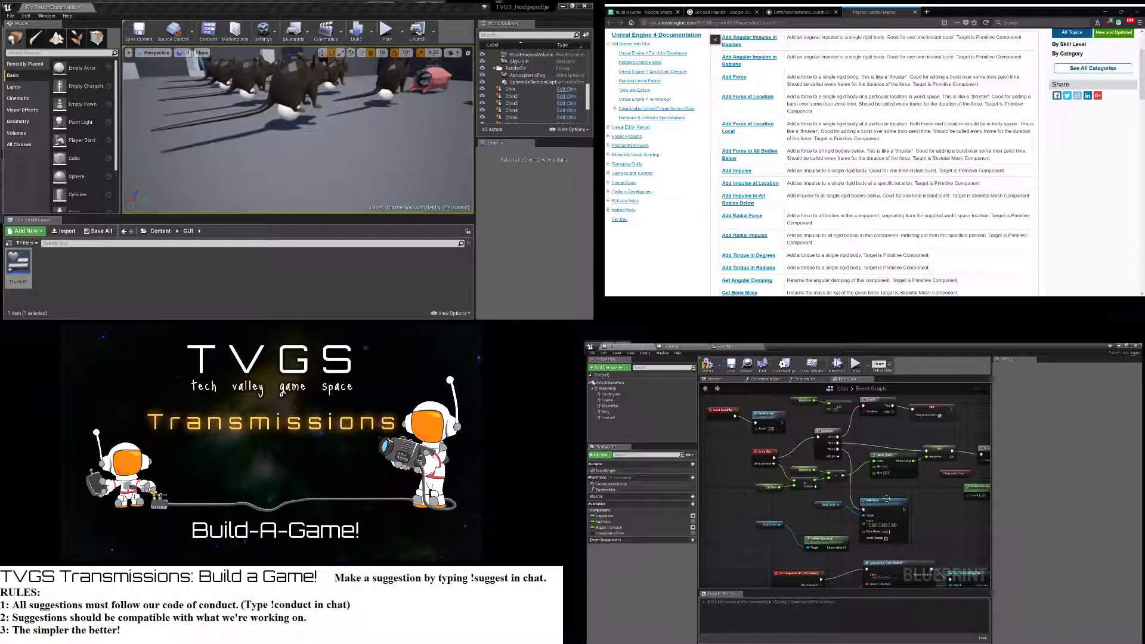
pyautogui.click(887, 503)
pyautogui.press('Delete')
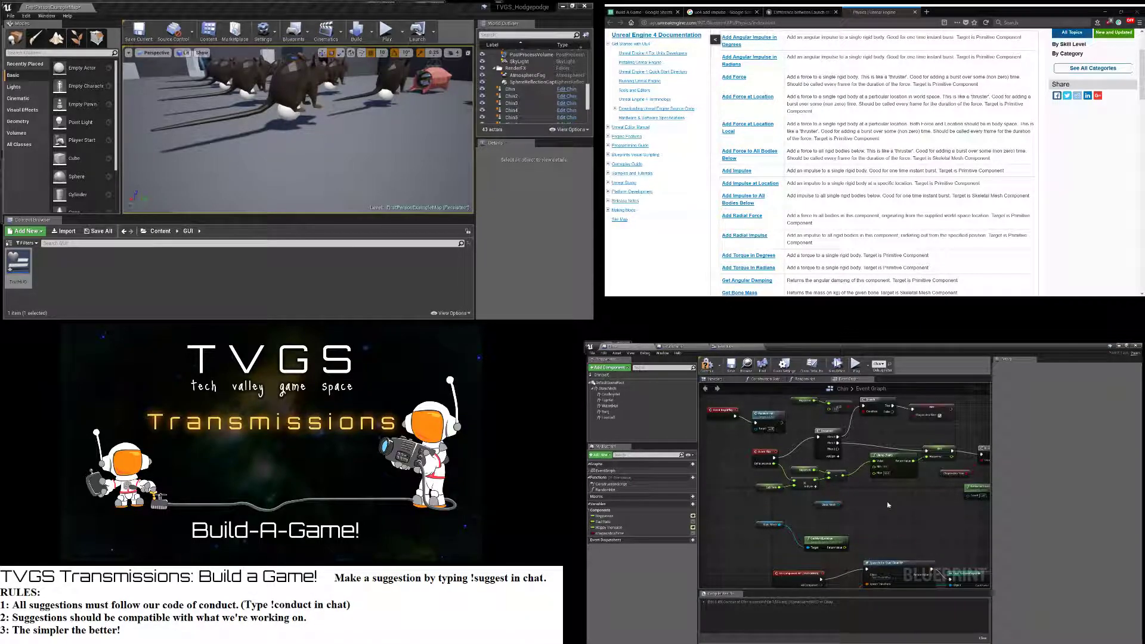
pyautogui.click(838, 506)
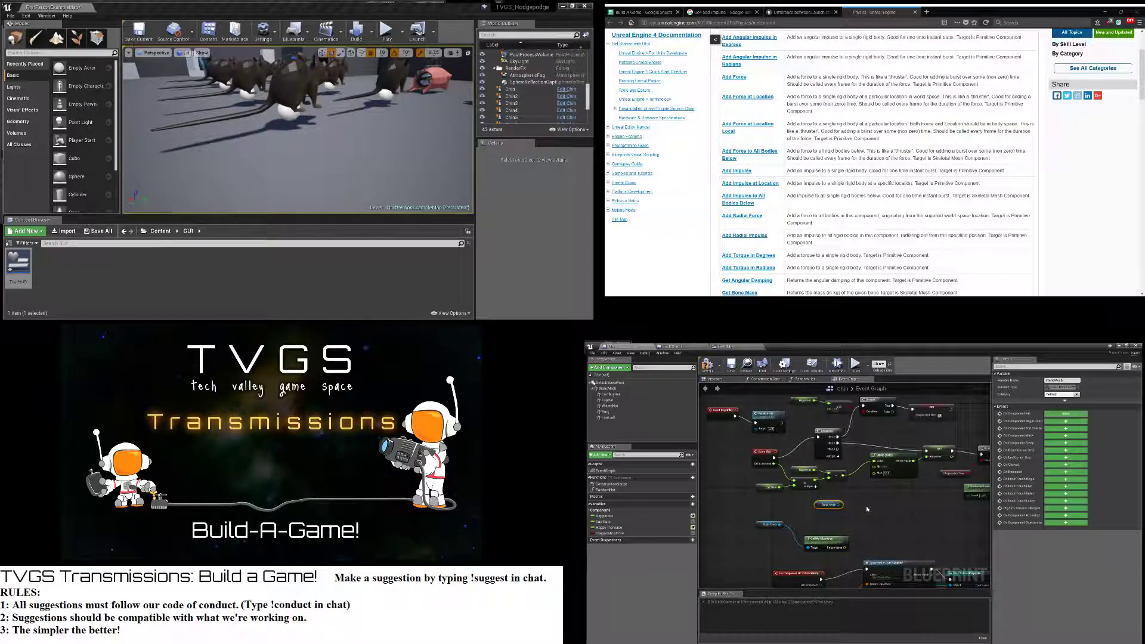
pyautogui.press('Delete')
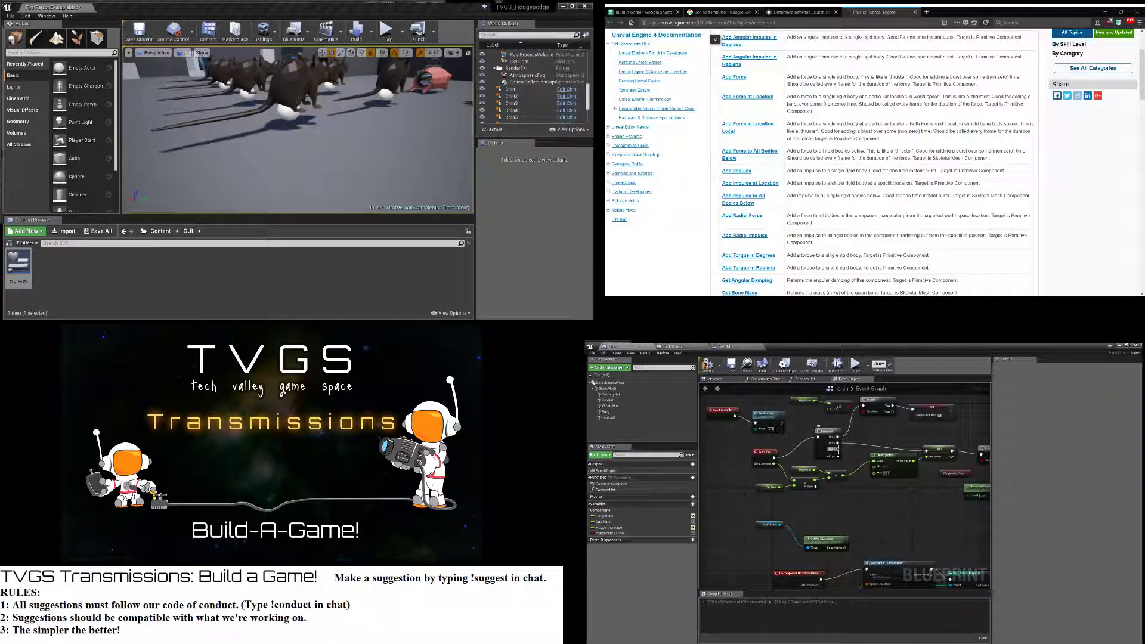
# Delete the unused Static Mesh reference and the vector node it feeds, below the Event Tick chain
pyautogui.moveTo(732, 505); pyautogui.dragTo(766, 522, button='right')
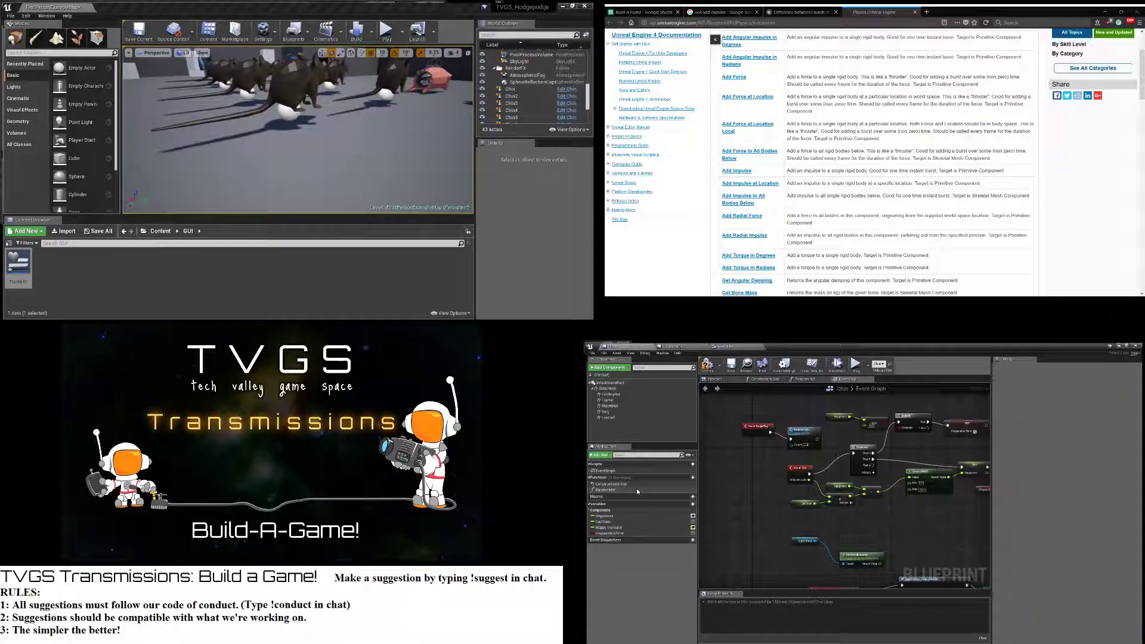
pyautogui.moveTo(223, 107); pyautogui.dragTo(224, 54, button='right')
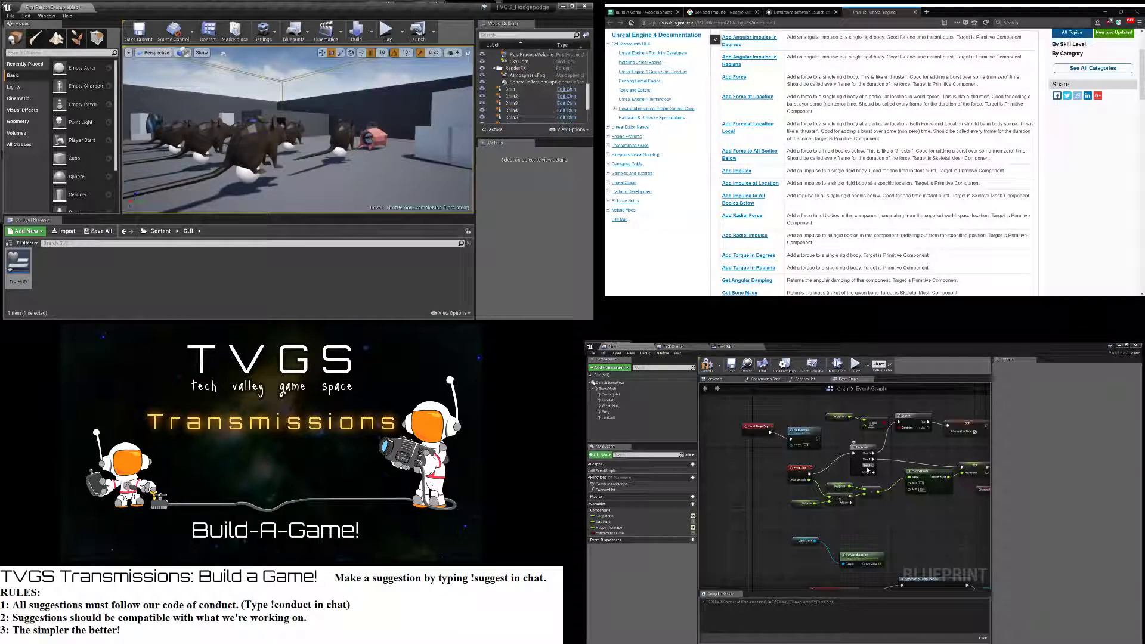
pyautogui.moveTo(872, 527); pyautogui.dragTo(826, 536, button='right')
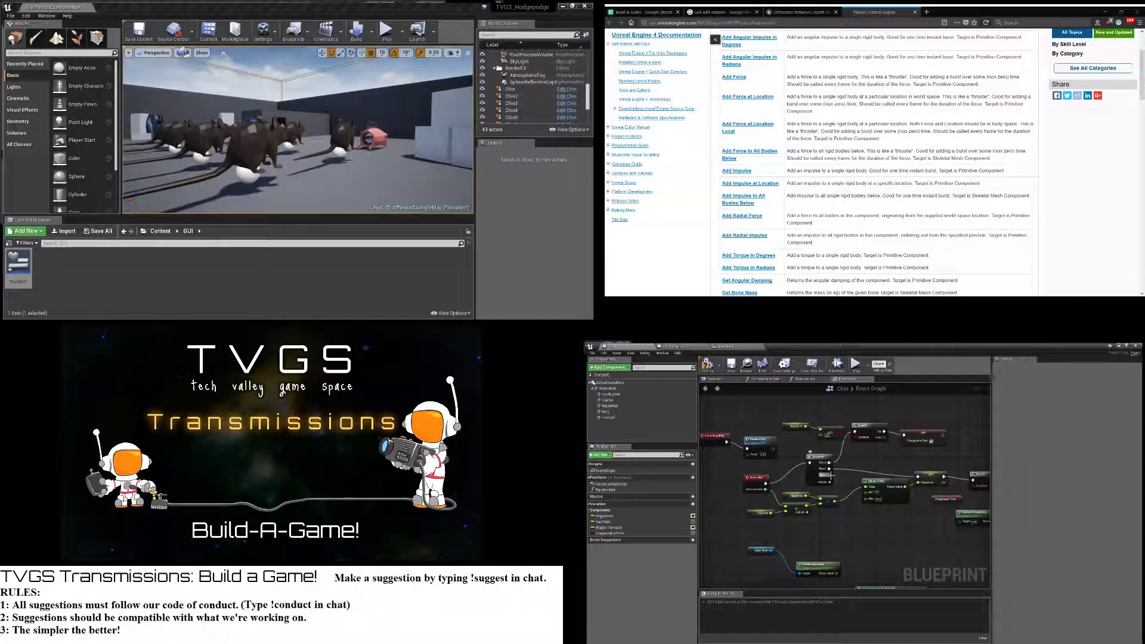
pyautogui.moveTo(848, 540); pyautogui.dragTo(819, 477, button='right')
pyautogui.moveTo(759, 477); pyautogui.dragTo(802, 520)
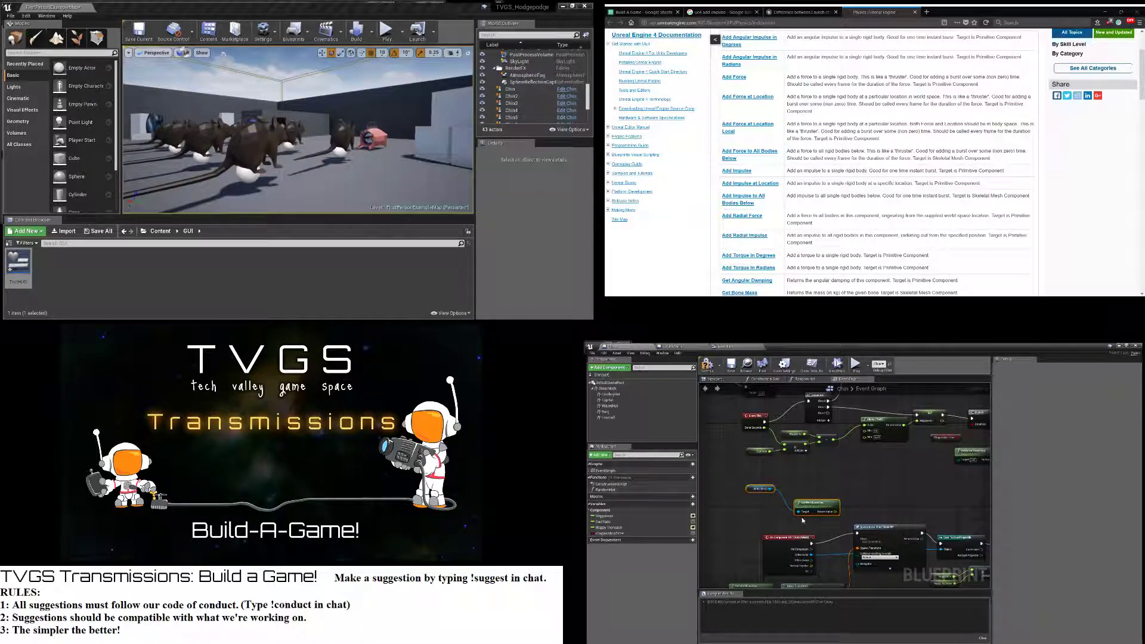
pyautogui.press('Delete')
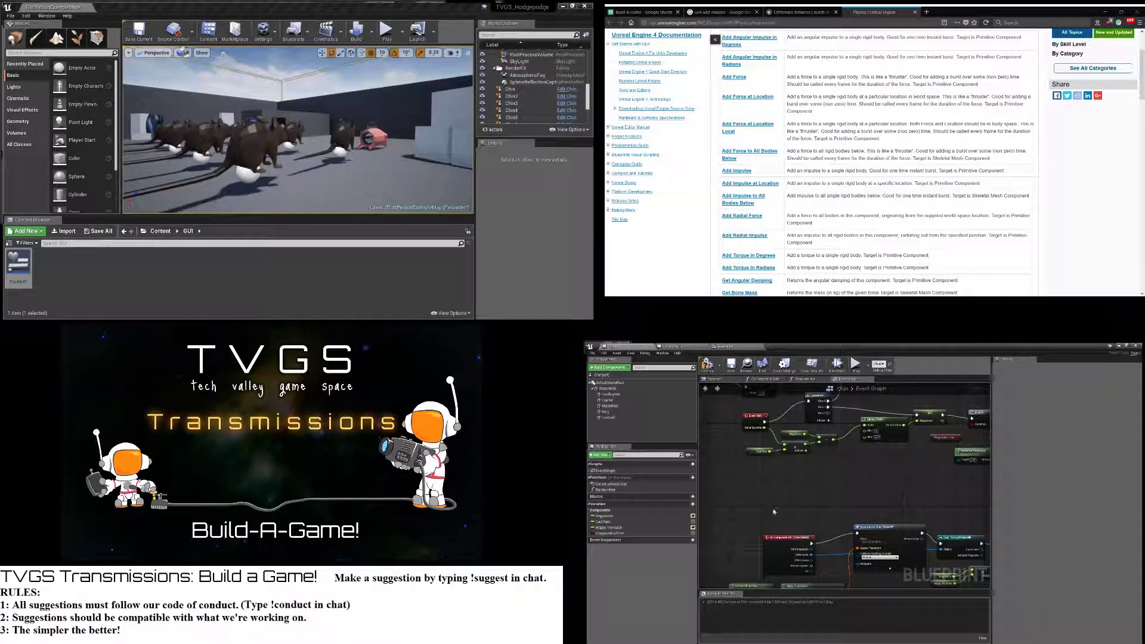
pyautogui.moveTo(829, 432); pyautogui.dragTo(833, 478, button='right')
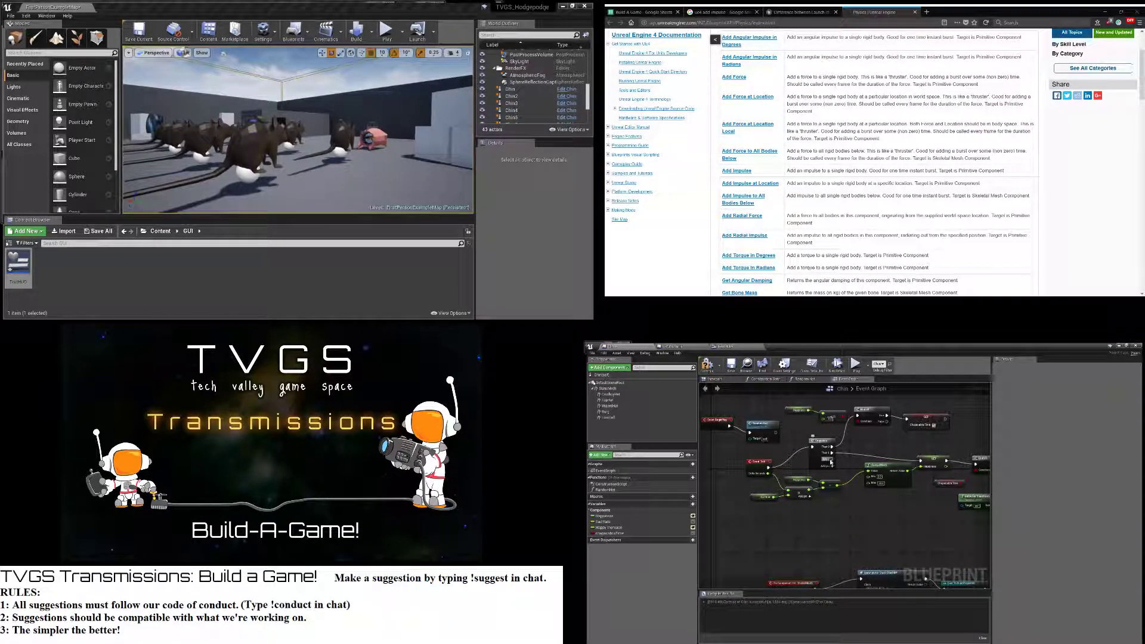
pyautogui.moveTo(224, 54); pyautogui.dragTo(131, 66, button='right')
pyautogui.moveTo(298, 120)
pyautogui.mouseDown(button='right')
pyautogui.moveTo(223, 143)
pyautogui.moveTo(314, 123)
pyautogui.mouseUp(button='right')
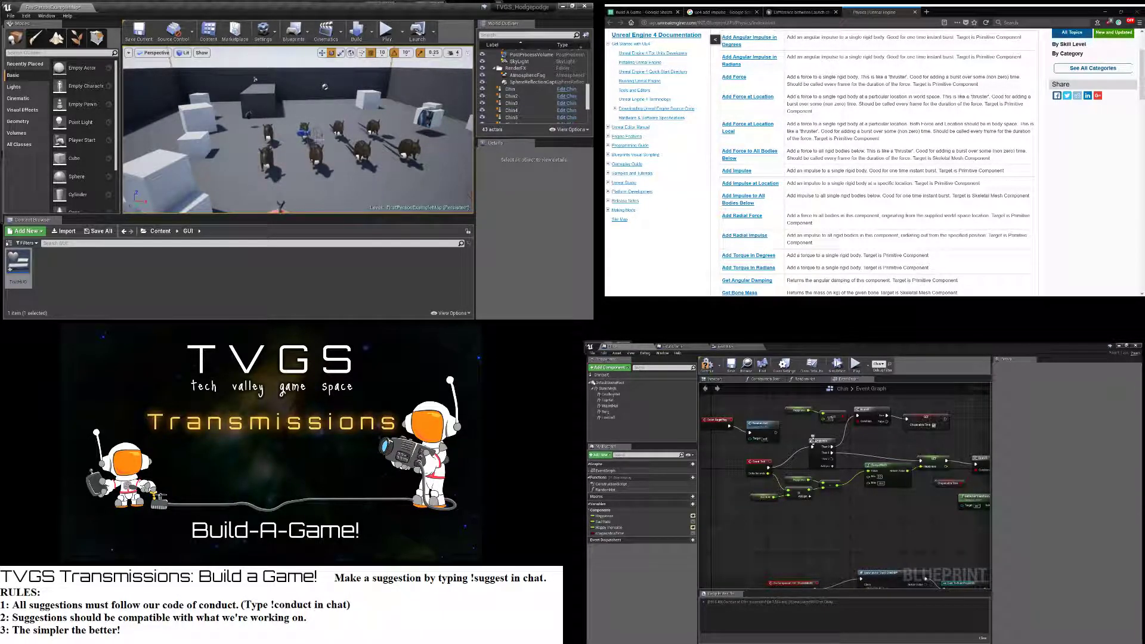
pyautogui.moveTo(819, 498); pyautogui.dragTo(840, 485, button='right')
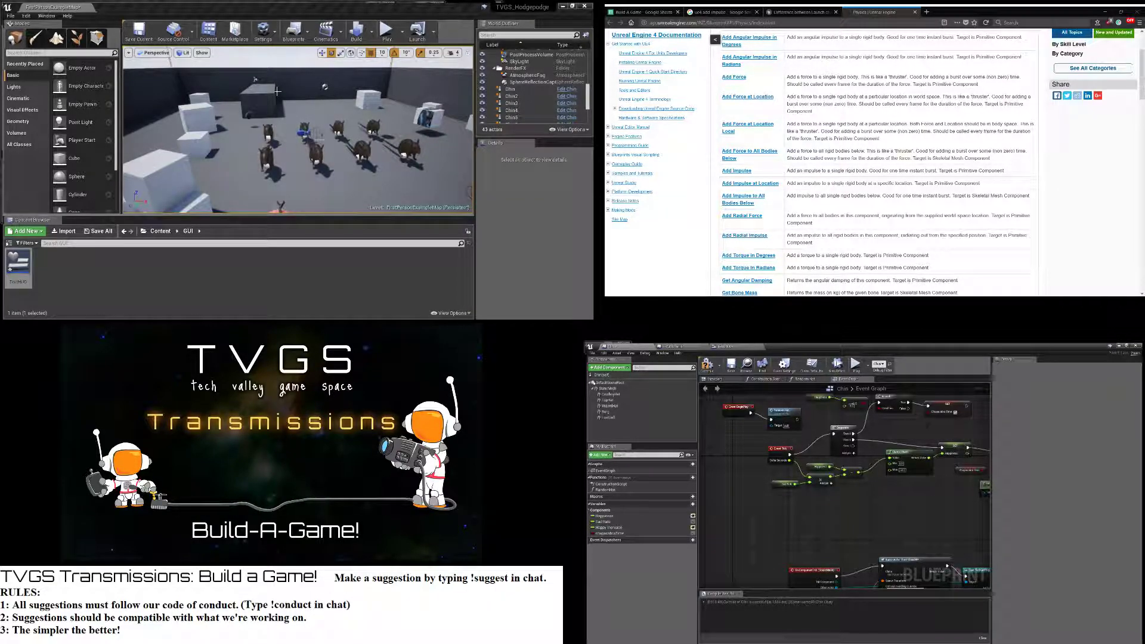
pyautogui.moveTo(278, 91); pyautogui.dragTo(224, 111, button='right')
pyautogui.press('w')
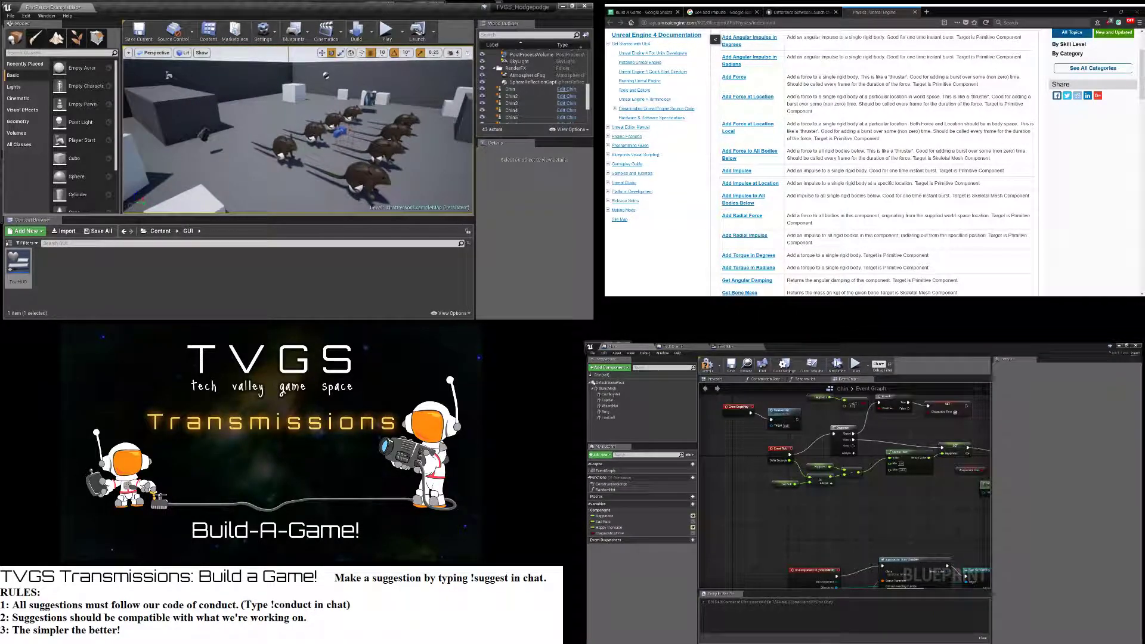
pyautogui.doubleClick(25, 282)
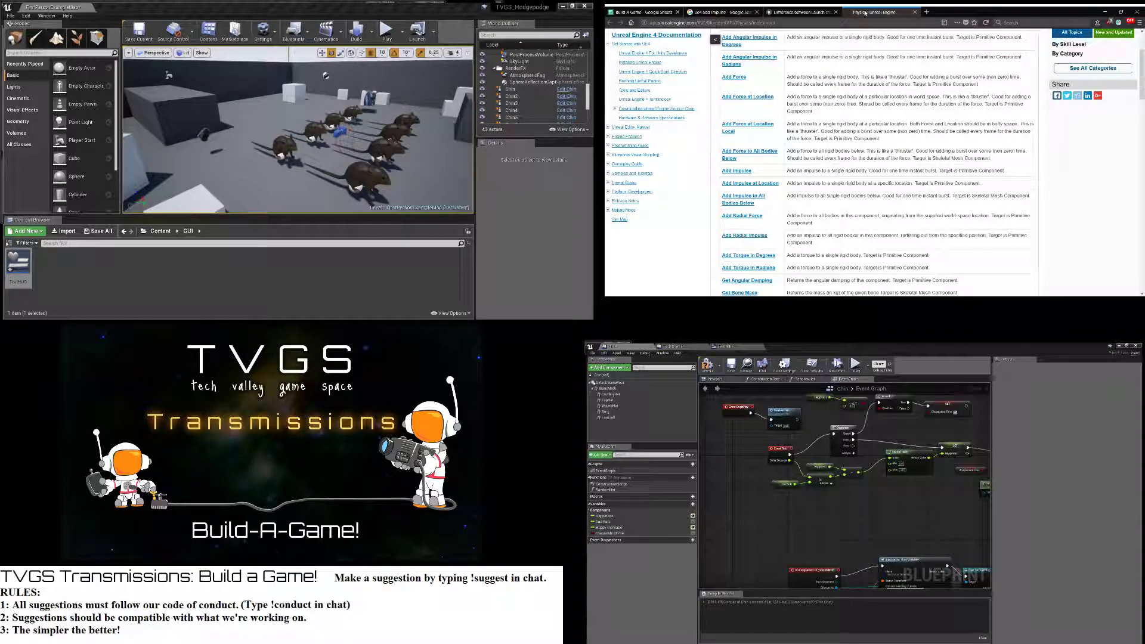
# Add an Add Impulse node on the Sequence's Then 2 output, targeting Static Mesh and using a random cone vector directed by a Static Mesh vector
pyautogui.scroll(-5, 754, 137)
pyautogui.scroll(3, 754, 138)
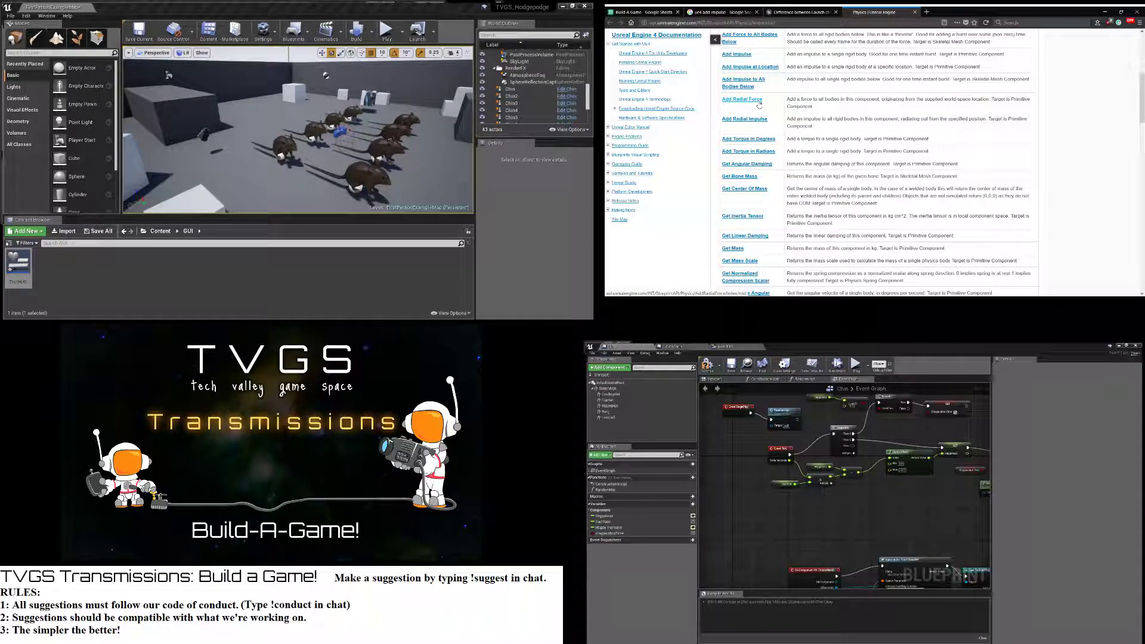
pyautogui.scroll(1, 759, 105)
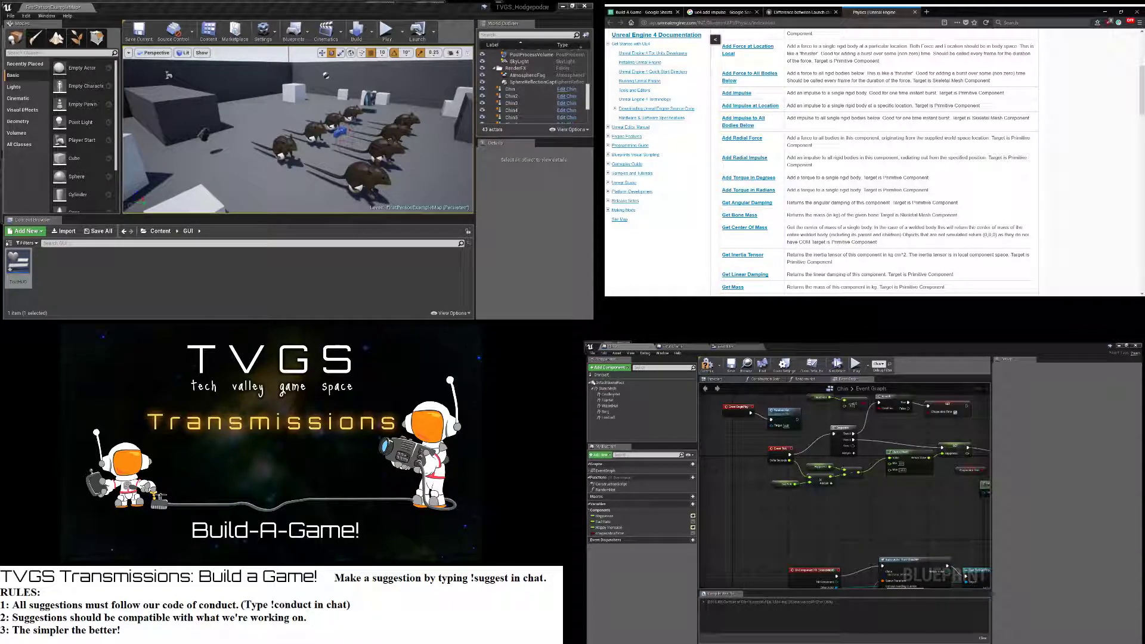
pyautogui.moveTo(853, 446); pyautogui.dragTo(842, 515)
pyautogui.press('Return')
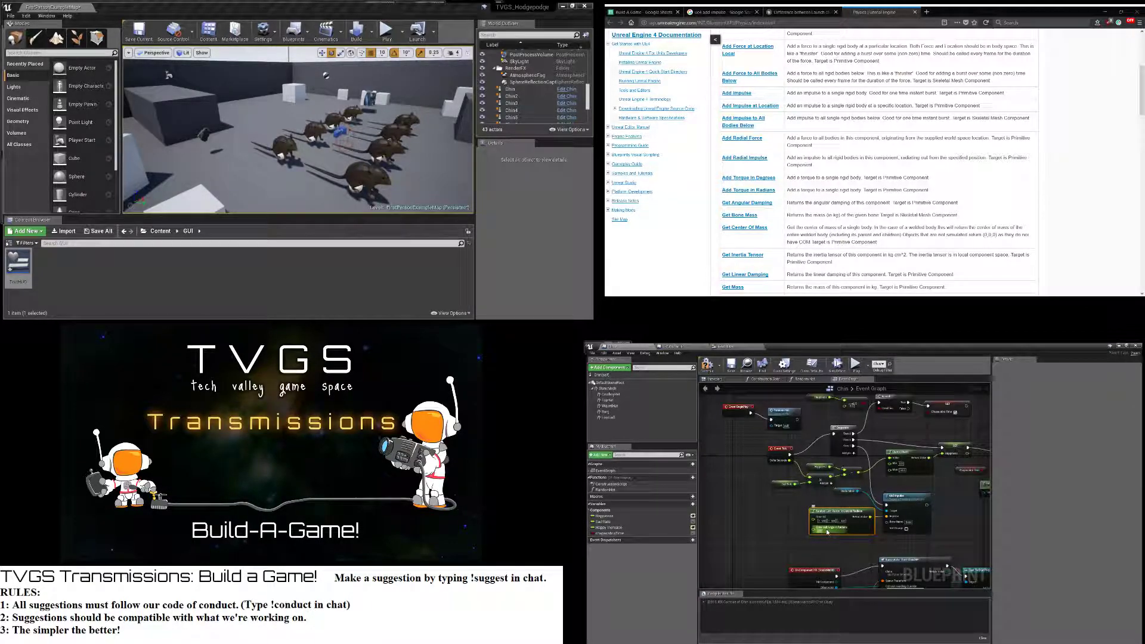
pyautogui.moveTo(821, 520); pyautogui.dragTo(774, 528)
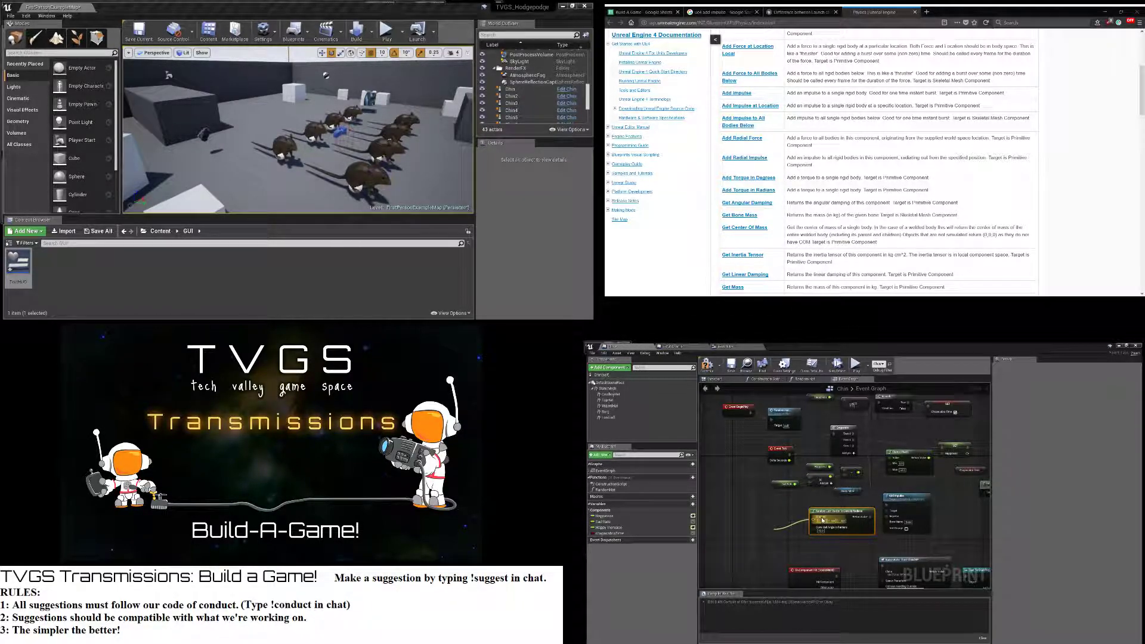
pyautogui.click(821, 520)
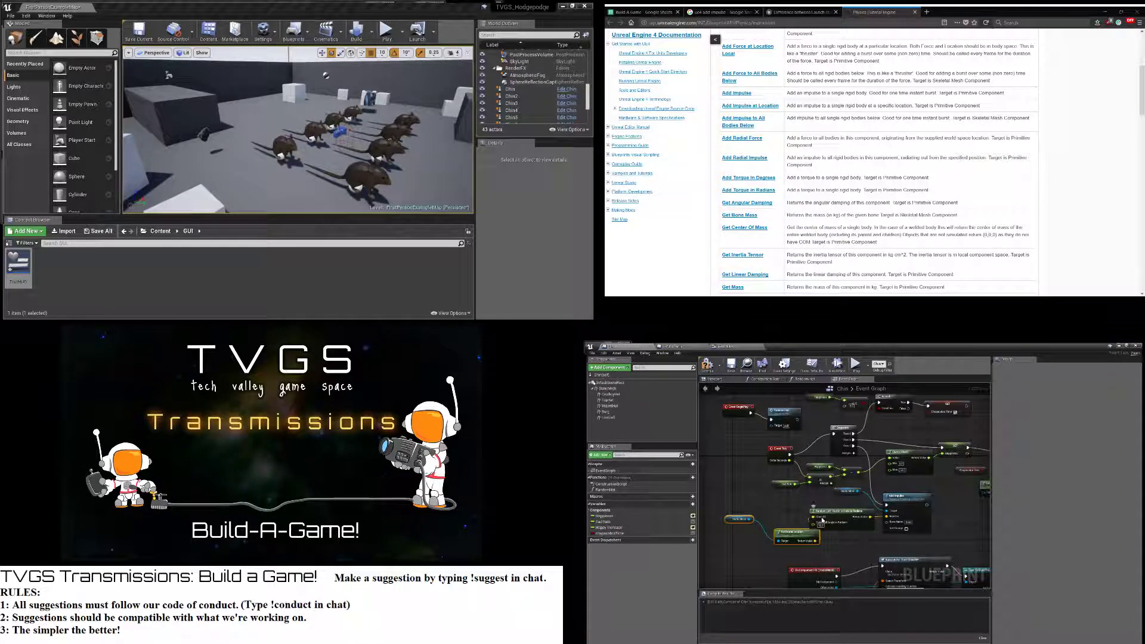
# Rename the Static Mesh component of the blueprint as Chin
pyautogui.click(626, 388)
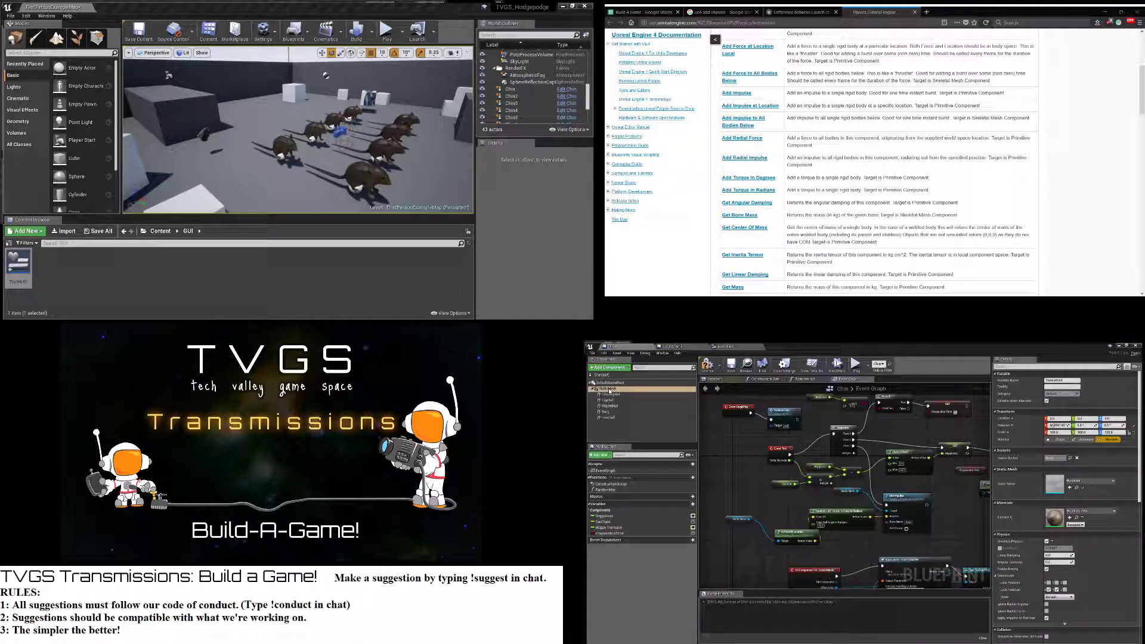
pyautogui.press('F2')
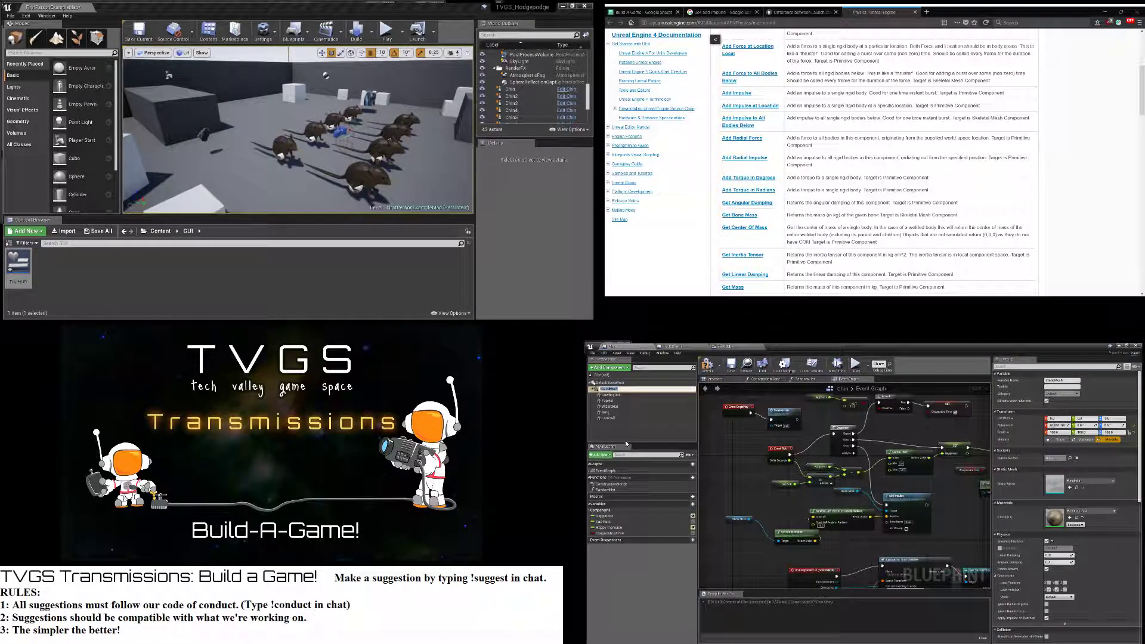
pyautogui.write('Chin')
pyautogui.press('Return')
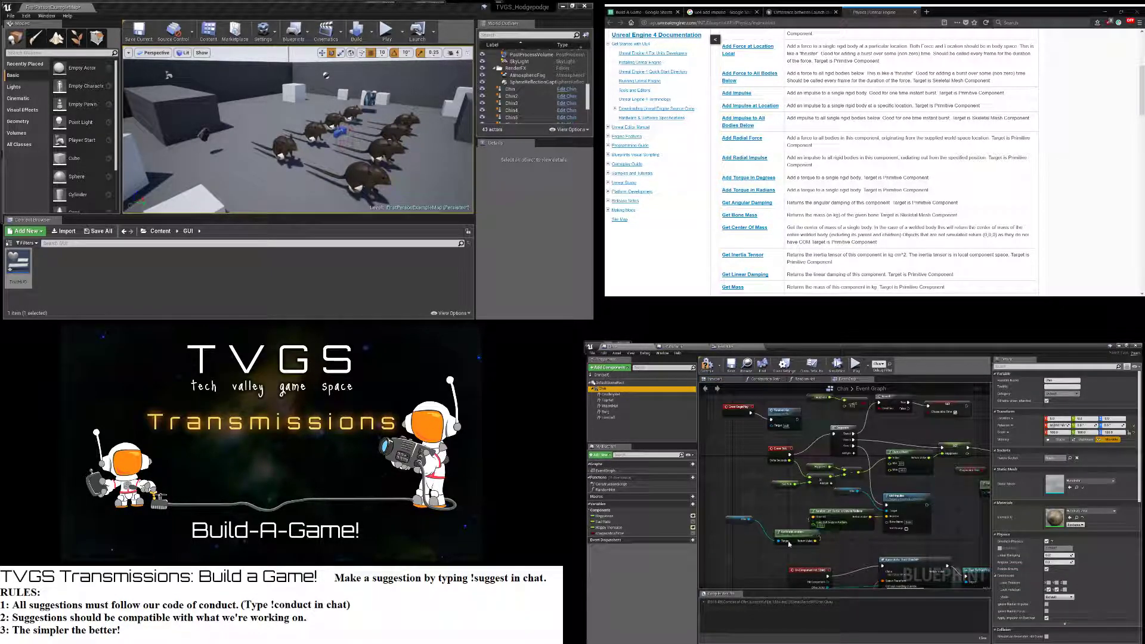
# Line up the Chin and vector nodes before the random cone node, and connect the cone node's output to Add Impulse's Impulse input
pyautogui.moveTo(795, 531); pyautogui.dragTo(745, 508)
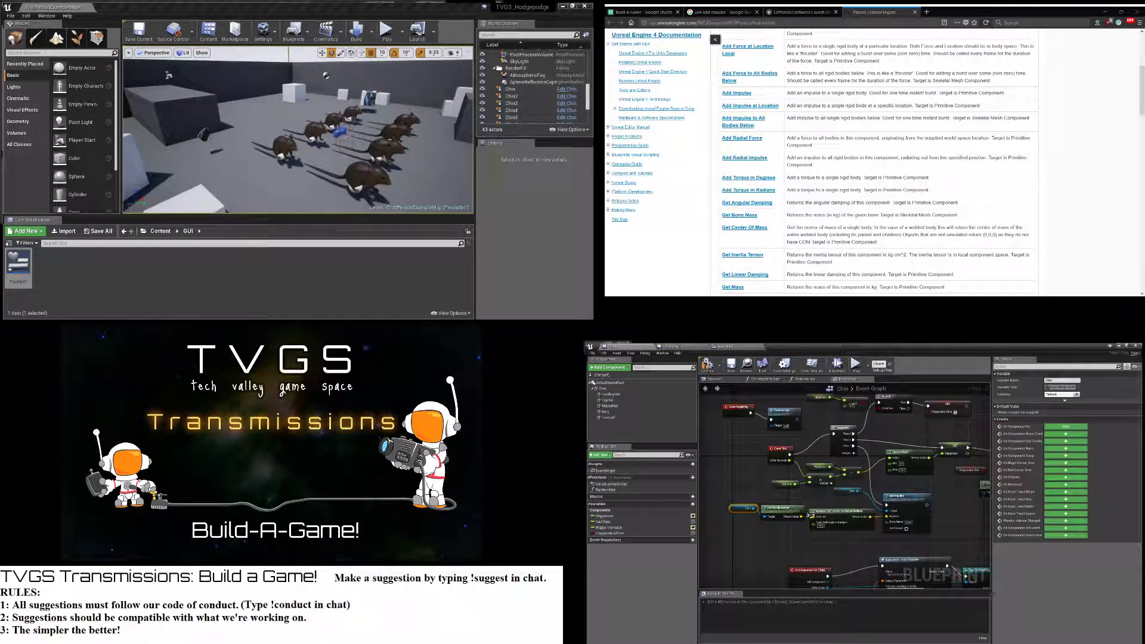
pyautogui.moveTo(871, 516)
pyautogui.mouseDown()
pyautogui.moveTo(865, 557)
pyautogui.moveTo(887, 516)
pyautogui.mouseUp()
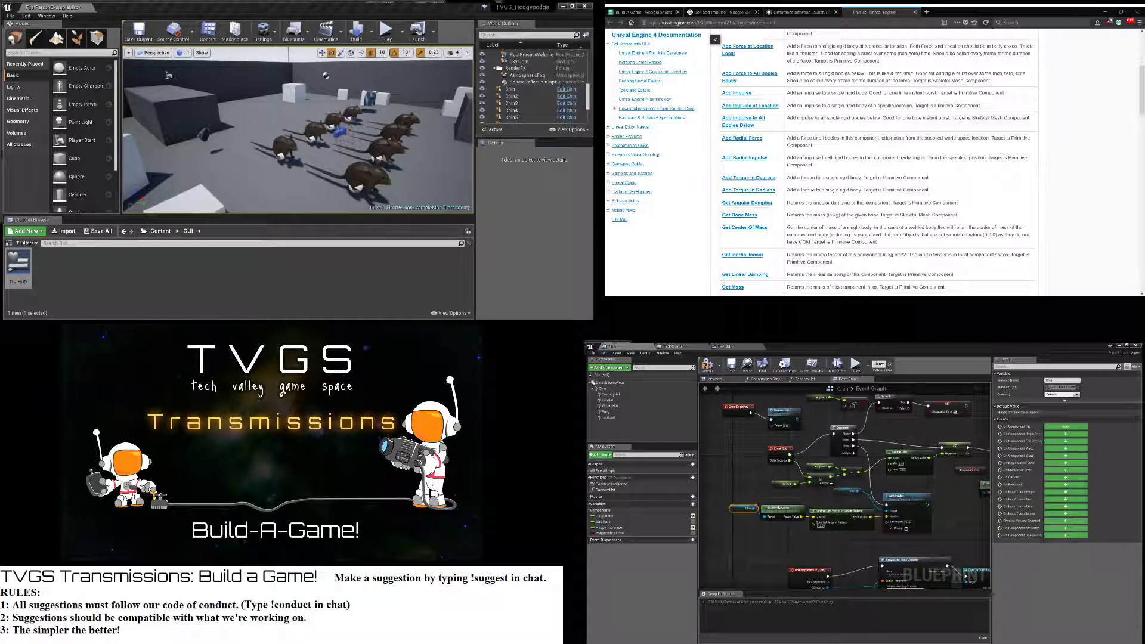